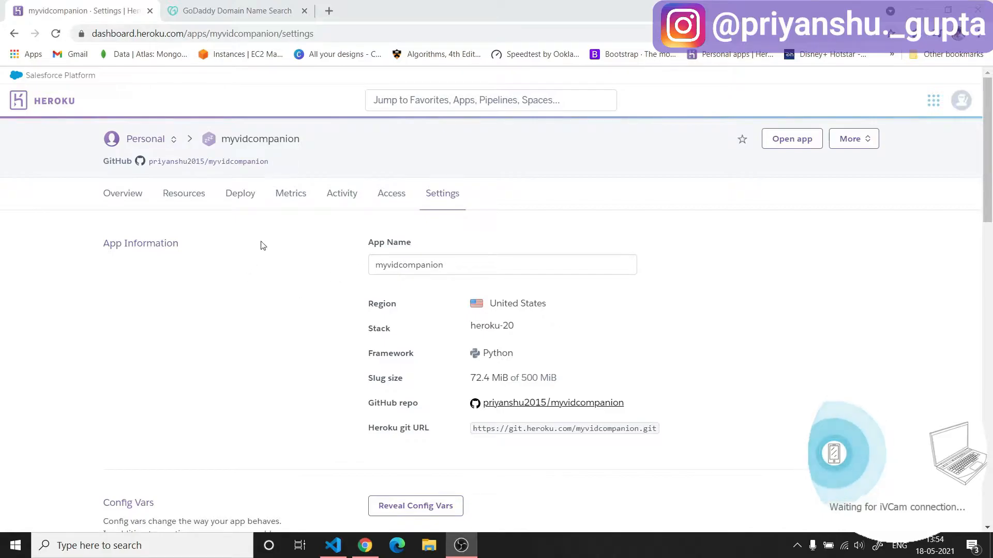
Switch to GoDaddy and review the account menu and the DNS records of the custom domain.
{"action": "left_click", "coordinate": [239, 15]}
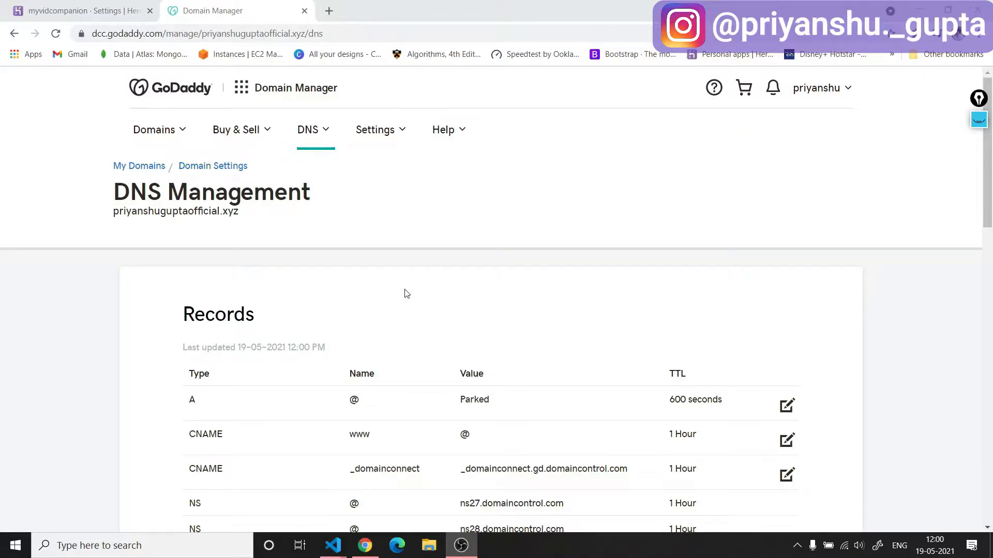
{"action": "left_click", "coordinate": [836, 92]}
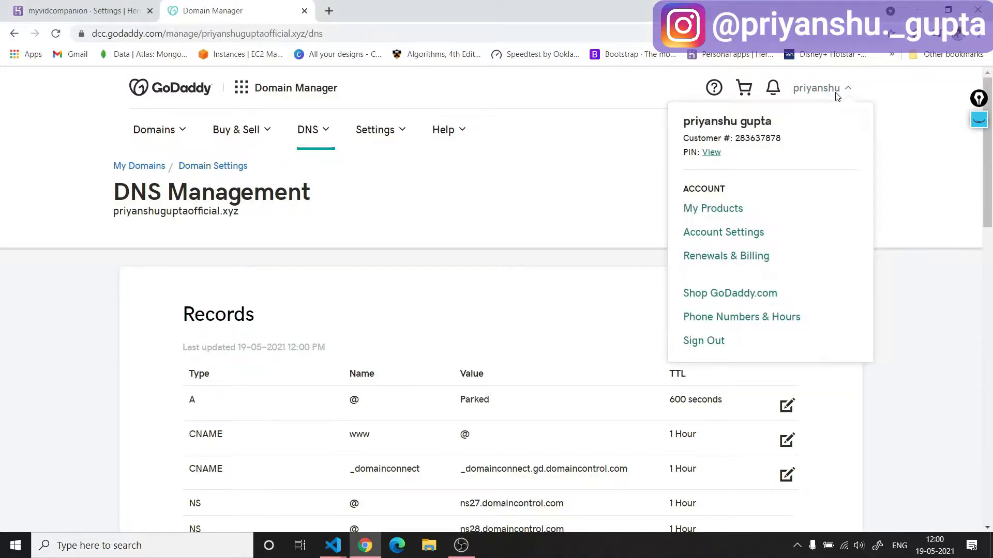
{"action": "left_click", "coordinate": [836, 93]}
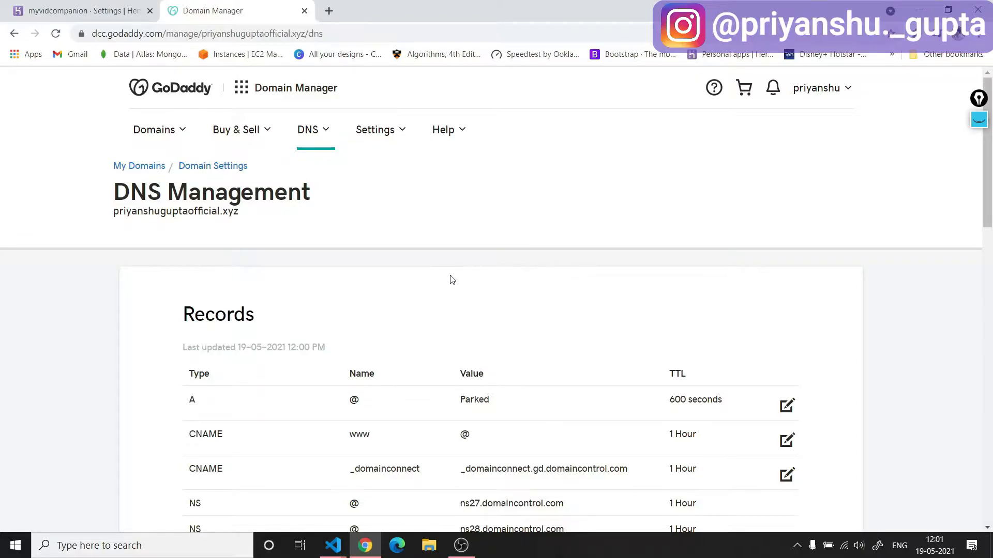
{"action": "scroll", "coordinate": [582, 277], "scroll_direction": "down", "scroll_amount": 5}
{"action": "scroll", "coordinate": [583, 295], "scroll_direction": "up", "scroll_amount": 5}
{"action": "scroll", "coordinate": [557, 313], "scroll_direction": "down", "scroll_amount": 1}
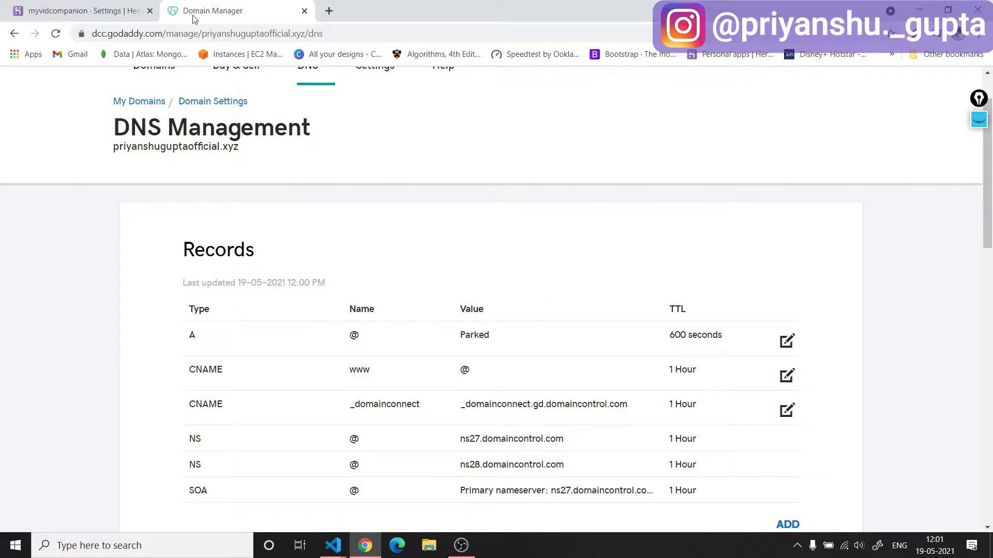
Switch to Heroku and locate the Domains section in the settings of the myvidcompanion app.
{"action": "left_click", "coordinate": [58, 8]}
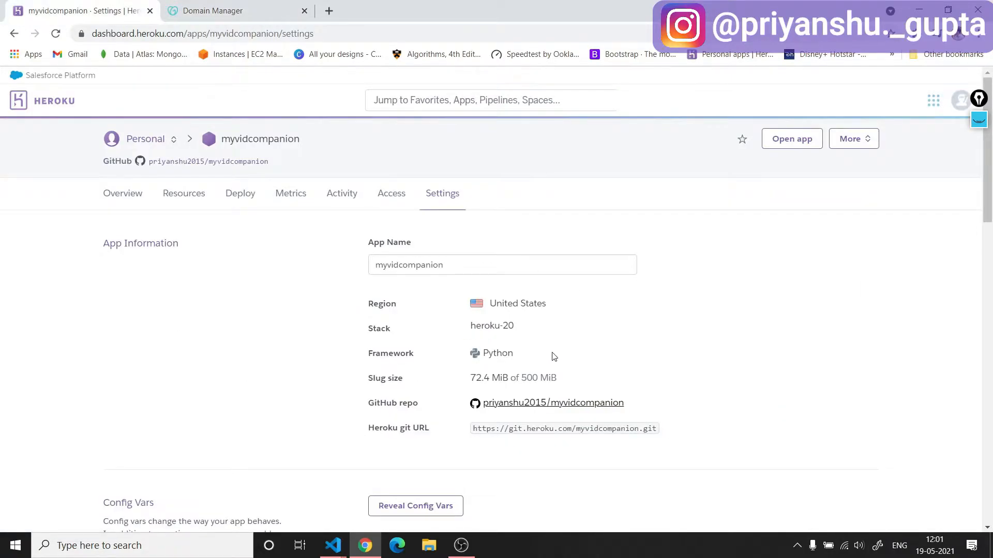
{"action": "scroll", "coordinate": [553, 357], "scroll_direction": "down", "scroll_amount": 9}
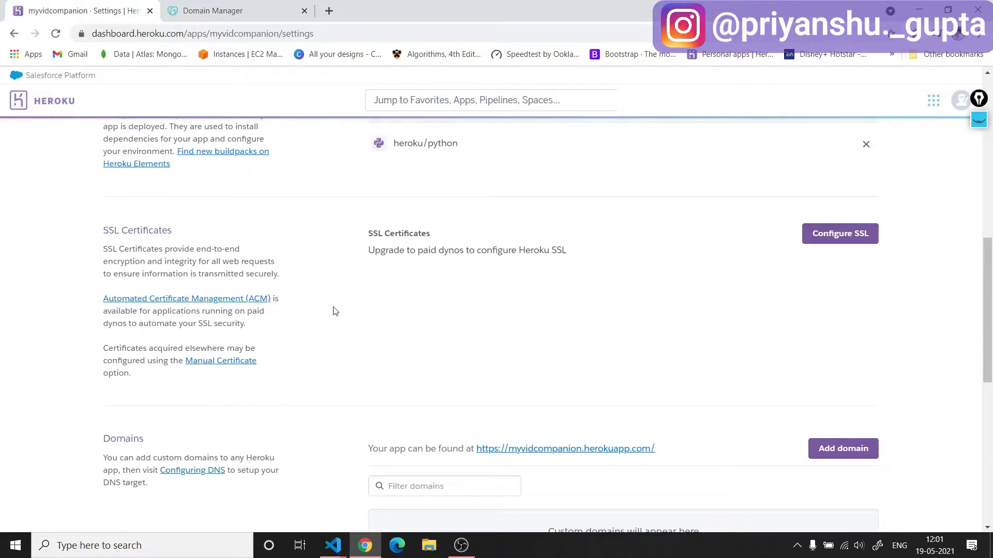
{"action": "scroll", "coordinate": [355, 302], "scroll_direction": "down", "scroll_amount": 5}
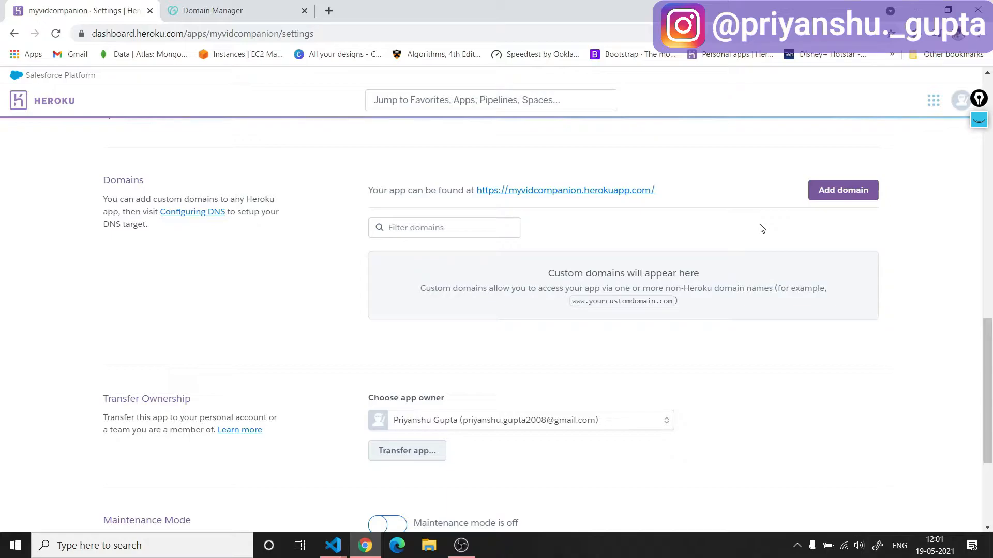
{"action": "scroll", "coordinate": [762, 228], "scroll_direction": "up", "scroll_amount": 10}
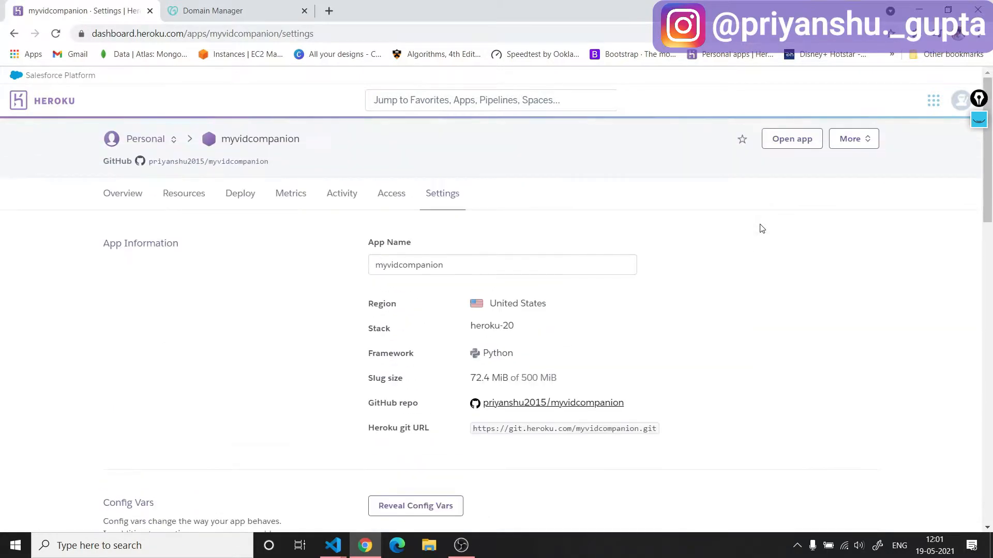
Open the billing page in the Heroku account settings.
{"action": "left_click", "coordinate": [960, 102]}
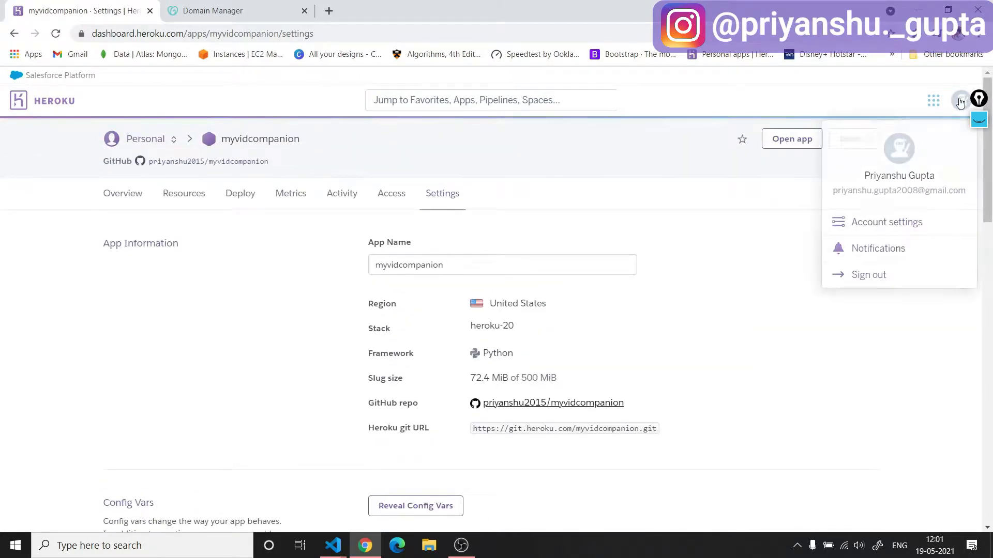
{"action": "left_click", "coordinate": [909, 226]}
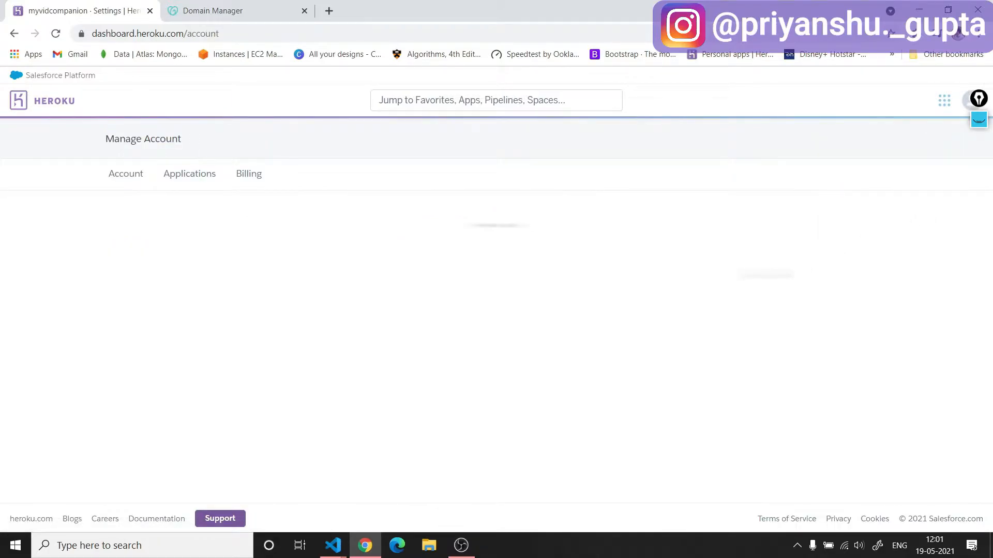
{"action": "left_click", "coordinate": [249, 172]}
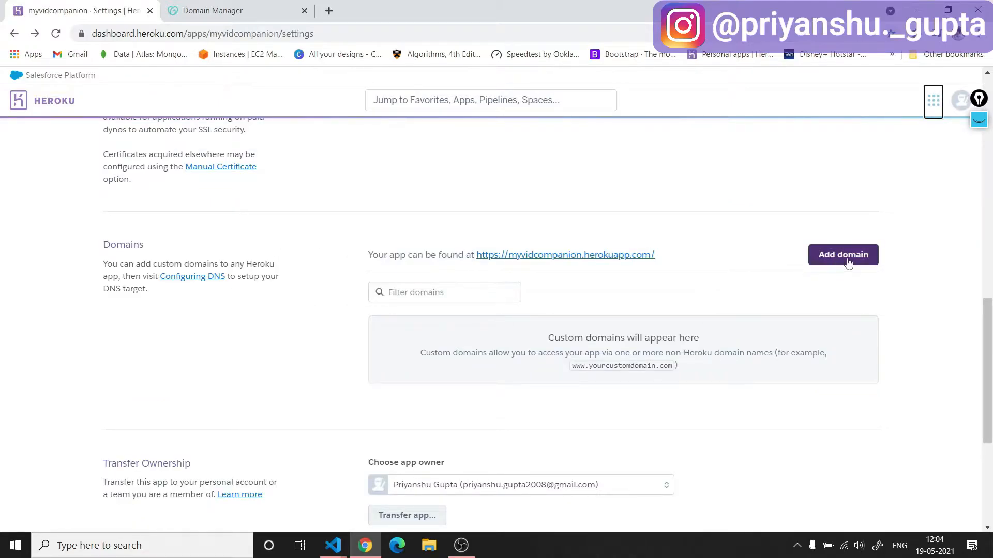
Add the www address of the .xyz domain managed in GoDaddy as a custom domain for the Heroku app.
{"action": "left_click", "coordinate": [843, 255]}
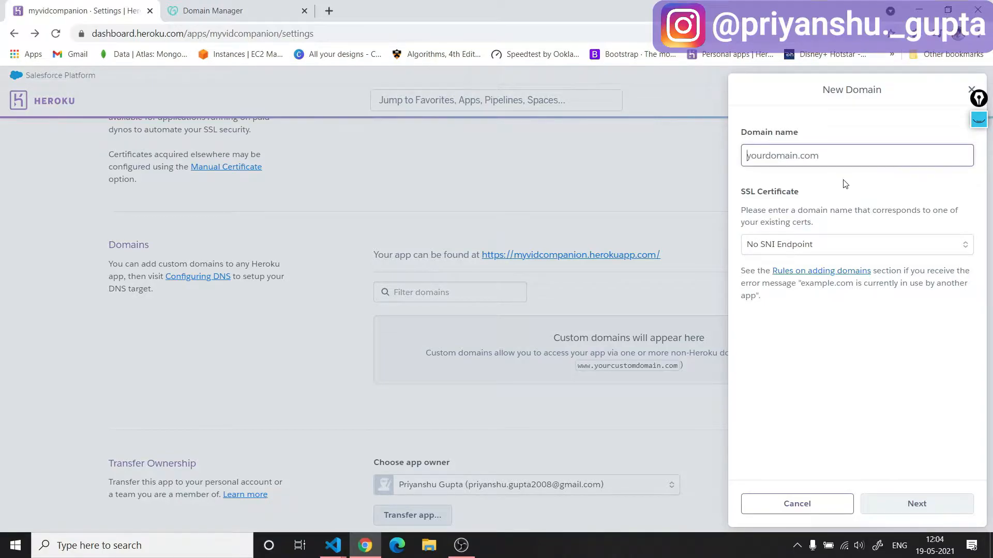
{"action": "type", "text": "w"}
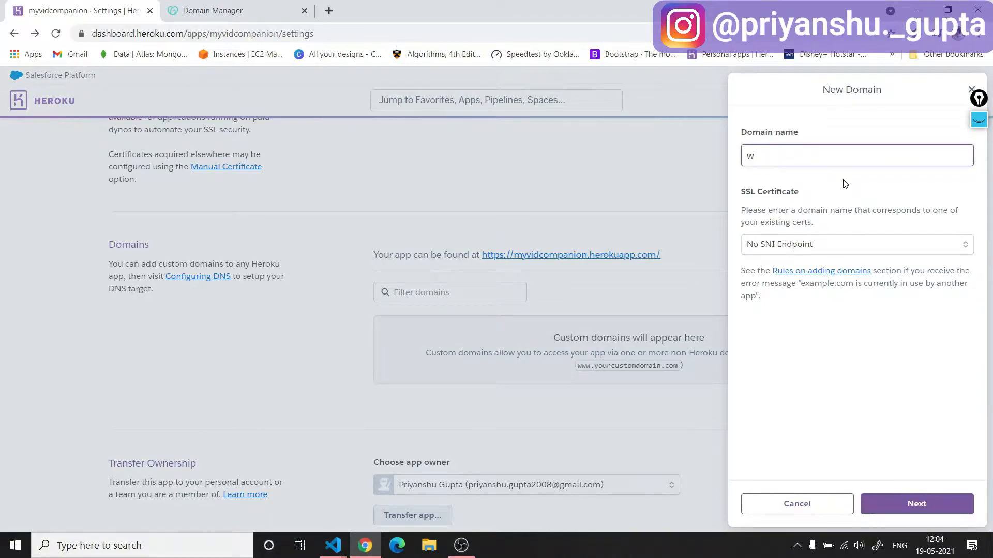
{"action": "type", "text": "ww.priyanshuguptaofficial.xyz"}
{"action": "left_click", "coordinate": [921, 509]}
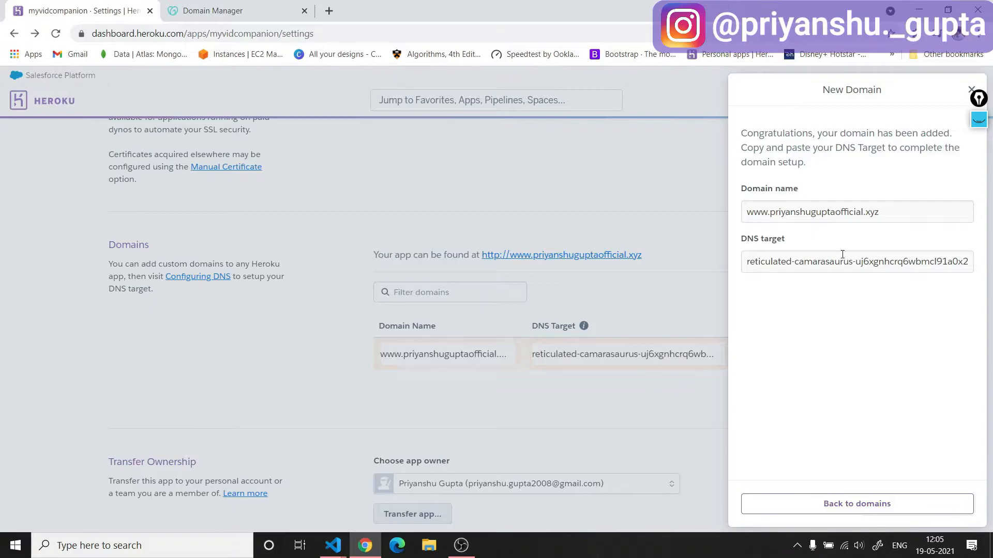
Copy Heroku's DNS target, set it as the destination of the www CNAME record in GoDaddy, and save the record.
{"action": "left_click", "coordinate": [825, 264]}
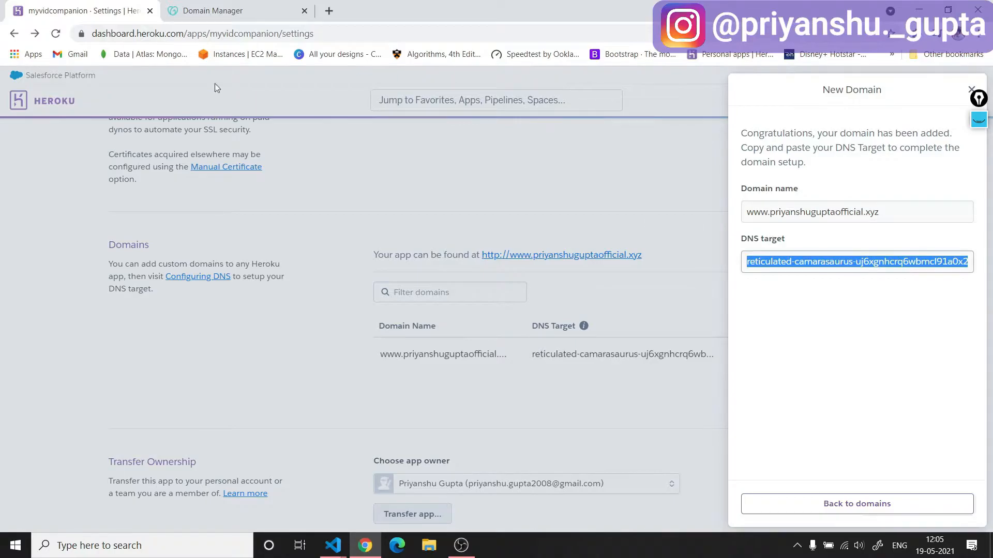
{"action": "left_click", "coordinate": [229, 4]}
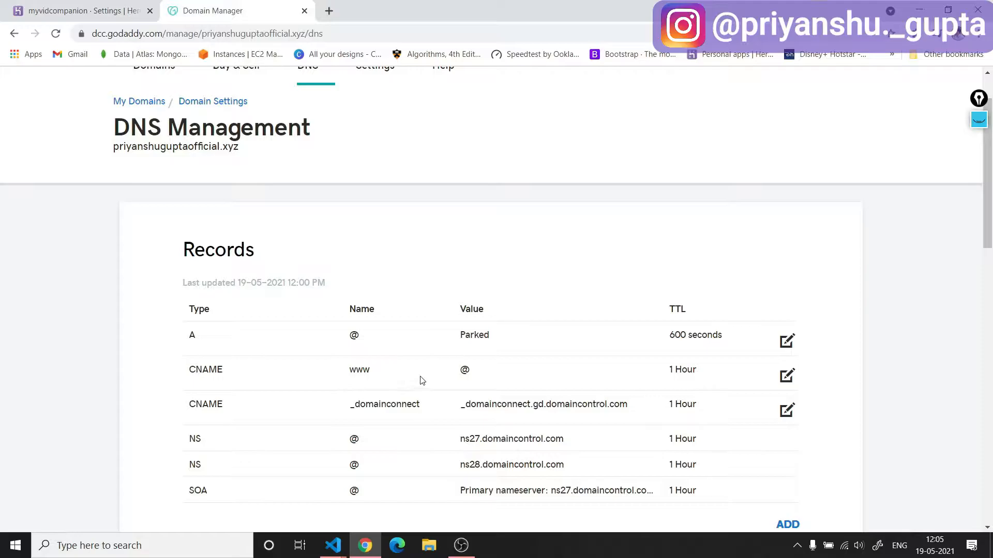
{"action": "scroll", "coordinate": [487, 375], "scroll_direction": "down", "scroll_amount": 2}
{"action": "left_click", "coordinate": [786, 248]}
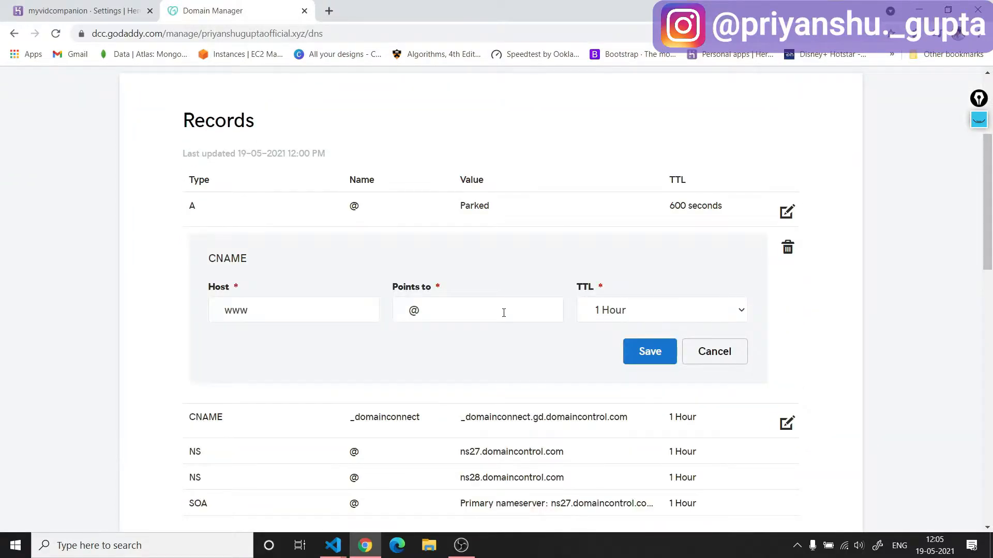
{"action": "left_click", "coordinate": [458, 311]}
{"action": "left_click_drag", "start_coordinate": [476, 318], "coordinate": [394, 314]}
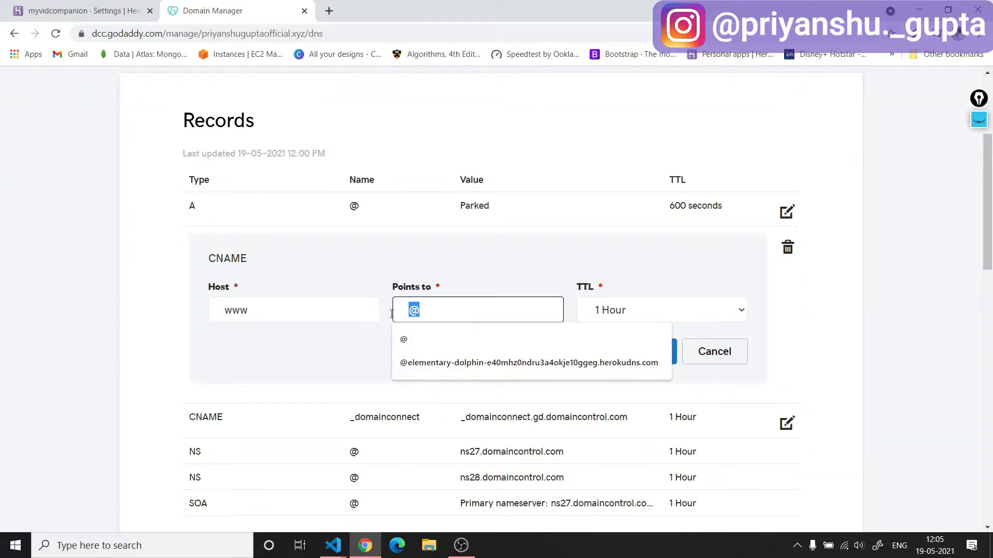
{"action": "type", "text": "mcl91a0x2un.herokudns.com"}
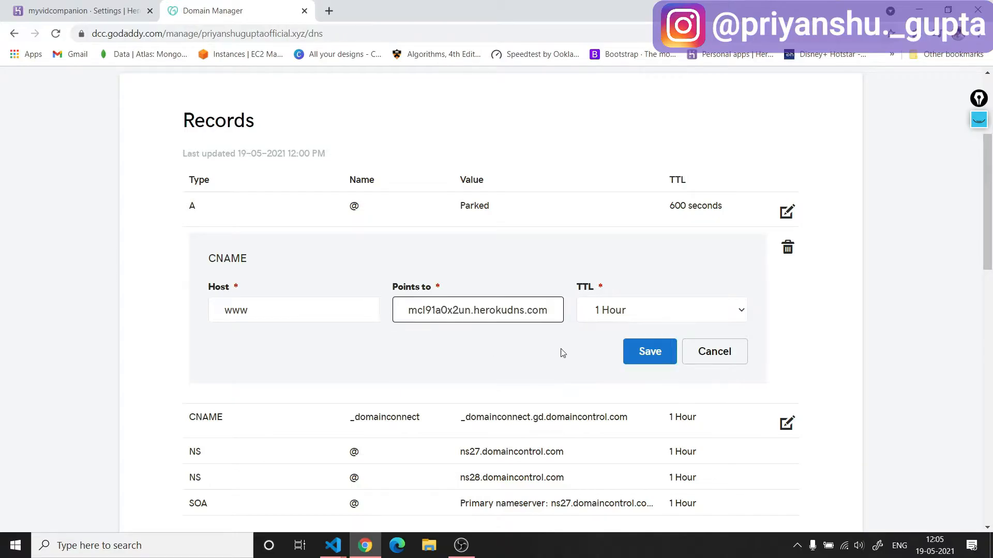
{"action": "left_click", "coordinate": [644, 356]}
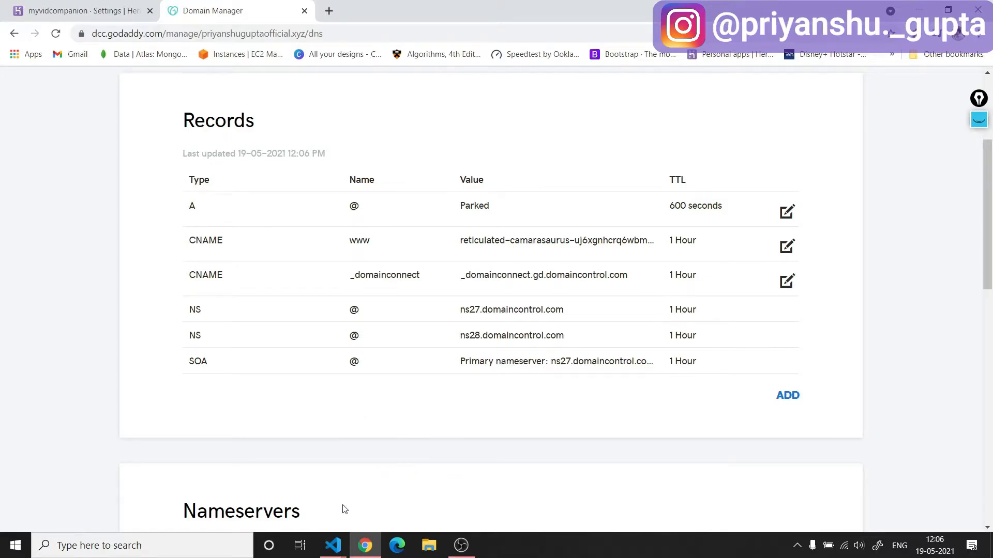
Switch to Visual Studio Code, add the custom www domain after '127.0.0.1' in the host list on line 29 of settings.py, and save.
{"action": "mouse_move", "coordinate": [333, 546]}
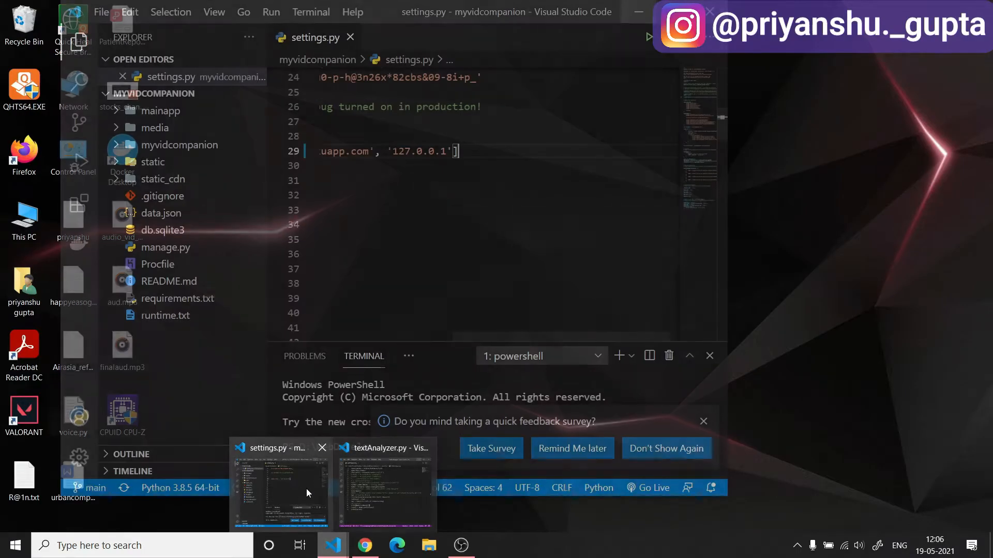
{"action": "left_click", "coordinate": [306, 489]}
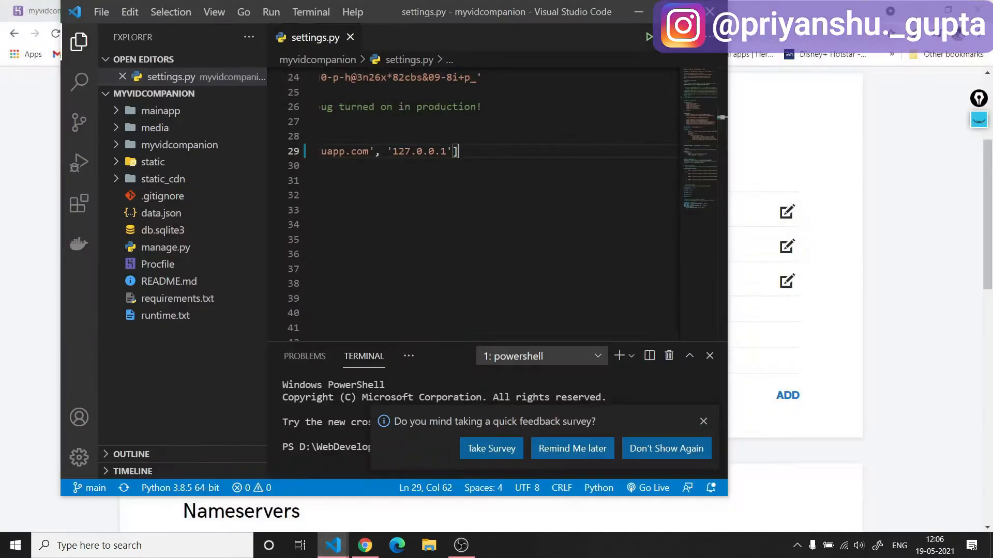
{"action": "type", "text": ", '"}
{"action": "type", "text": "www.pr"}
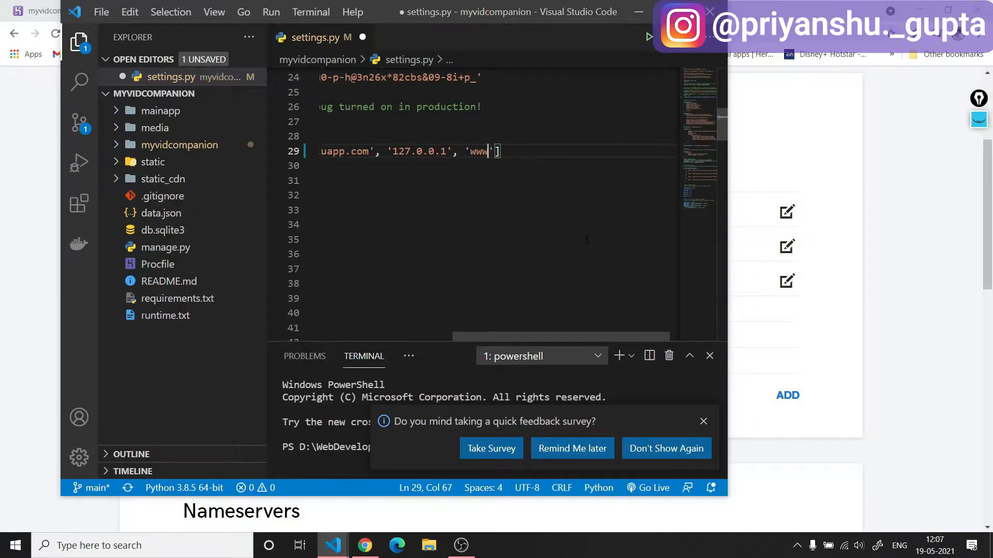
{"action": "type", "text": "iyanshugupta"}
{"action": "type", "text": "official."}
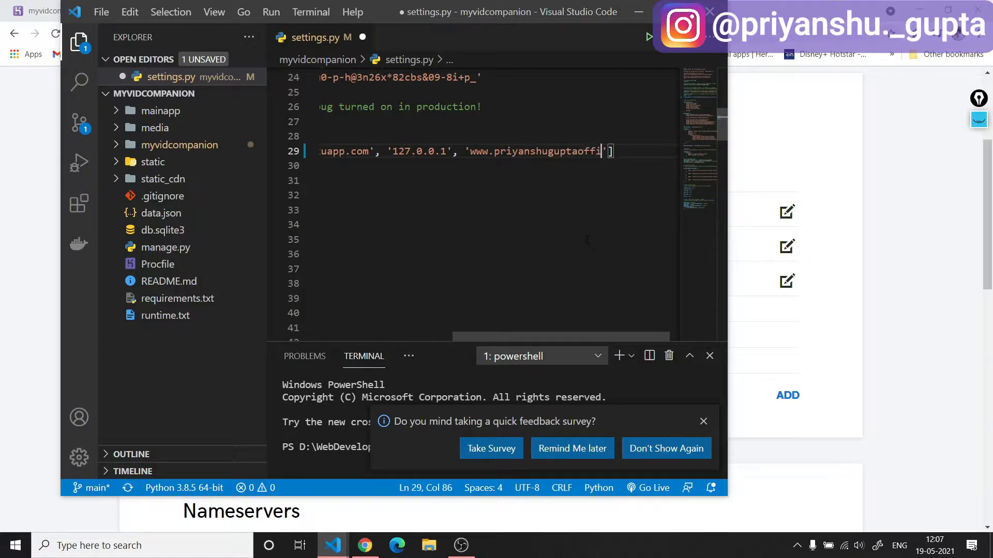
{"action": "type", "text": "xyz"}
{"action": "key", "text": "ctrl+s"}
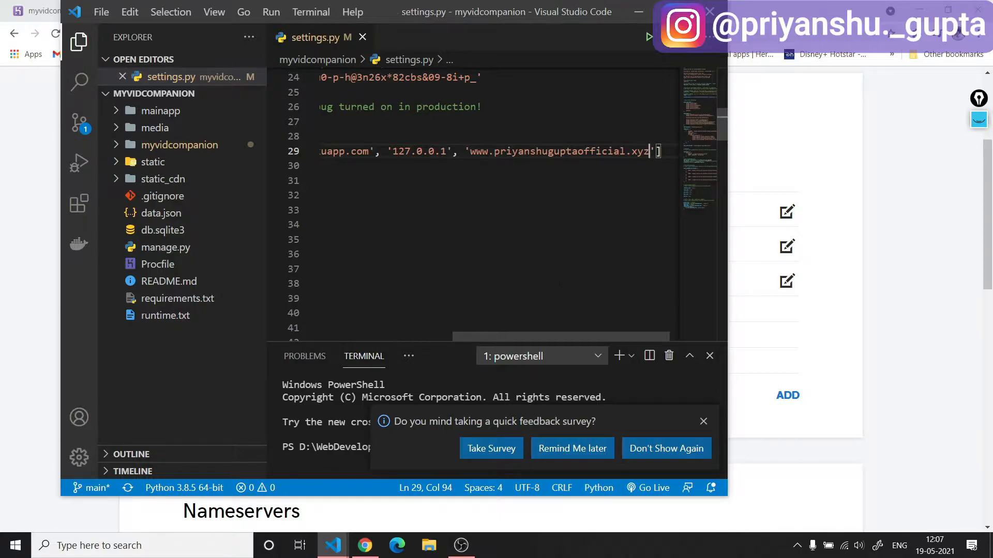
Dismiss the survey notification and replace the current PowerShell terminal with a fresh one.
{"action": "left_click", "coordinate": [704, 422]}
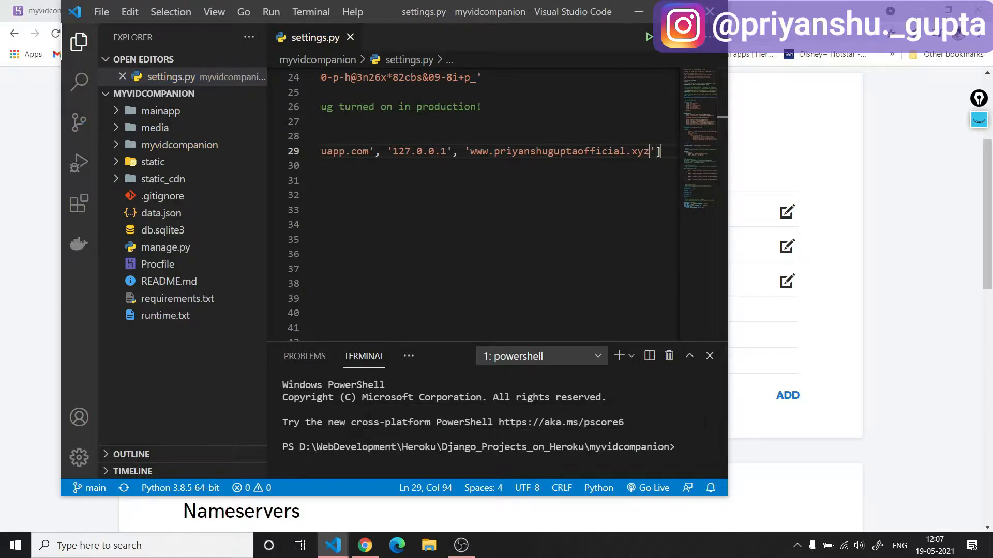
{"action": "left_click", "coordinate": [668, 357]}
{"action": "left_click", "coordinate": [252, 488]}
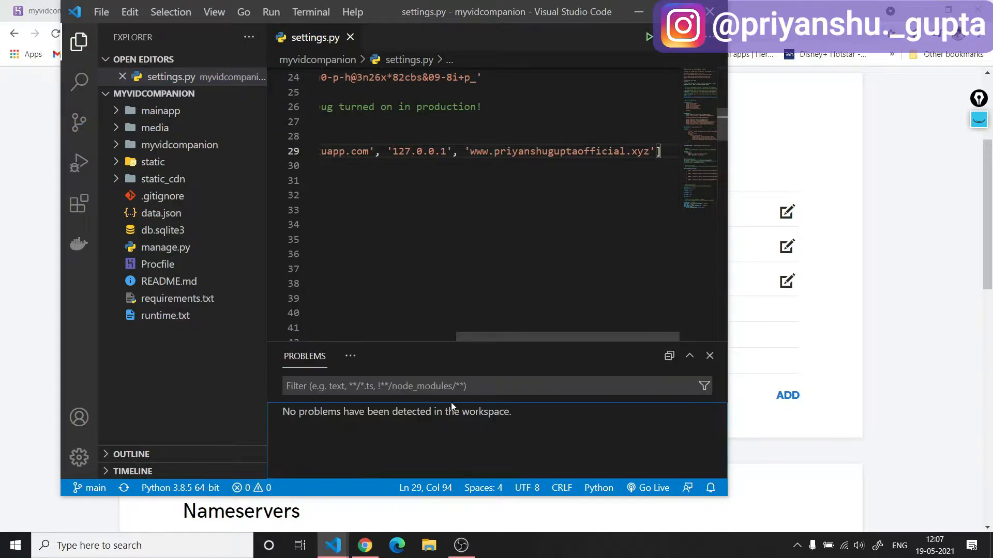
{"action": "left_click", "coordinate": [350, 356]}
{"action": "left_click", "coordinate": [403, 421]}
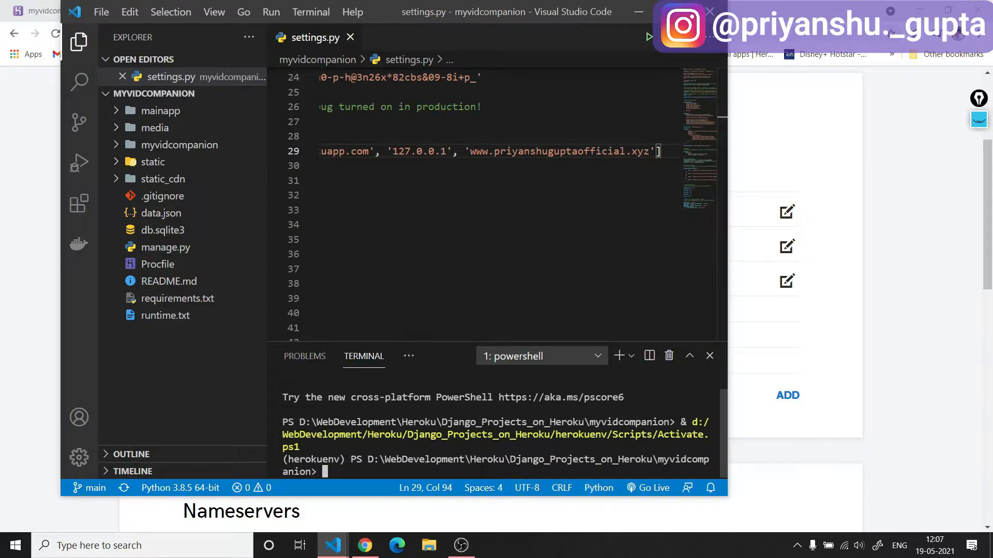
Stage all project changes with git and commit them with the message "domain".
{"action": "type", "text": "git add ."}
{"action": "key", "text": "Return"}
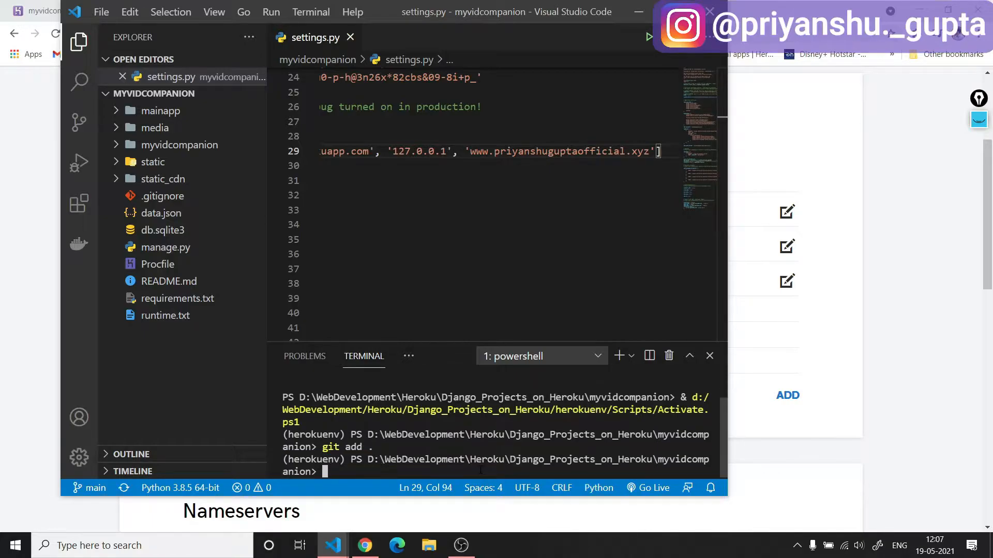
{"action": "type", "text": "git commit -m \"domain\""}
{"action": "key", "text": "Return"}
Push the commits to GitHub with git push -u origin.
{"action": "type", "text": "git push "}
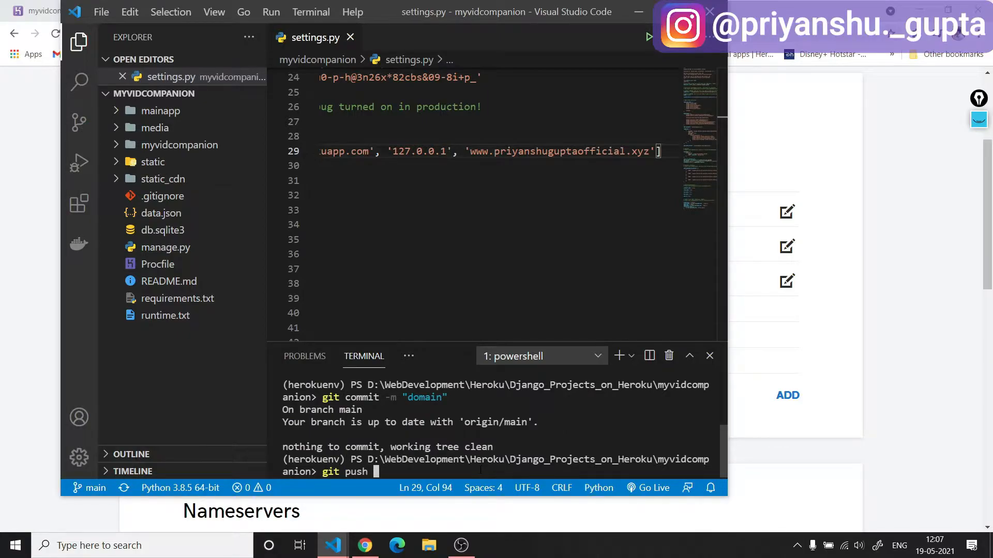
{"action": "type", "text": "-u origin"}
{"action": "key", "text": "Return"}
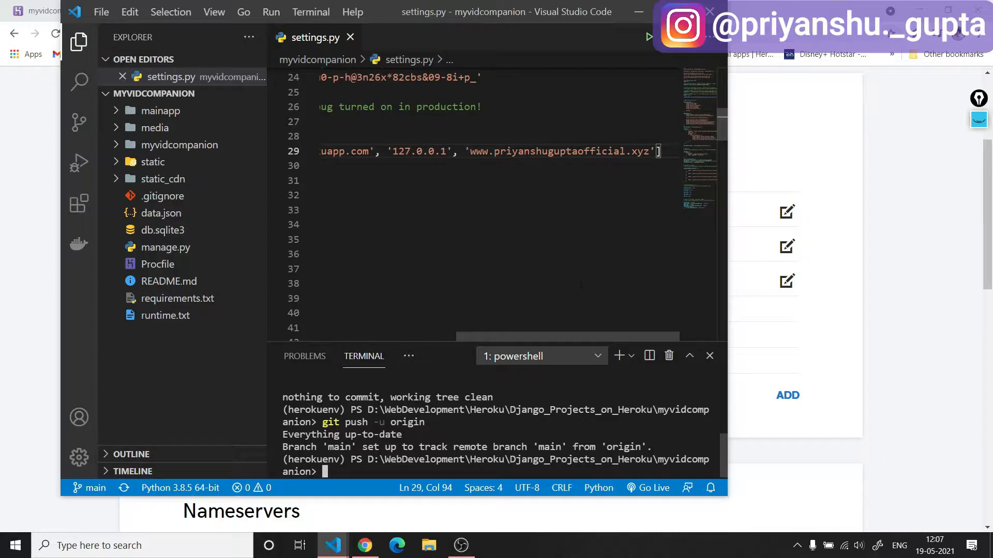
Switch to Chrome, manually deploy the main GitHub branch of myvidcompanion on Heroku, and view the deployed app.
{"action": "left_click", "coordinate": [637, 12]}
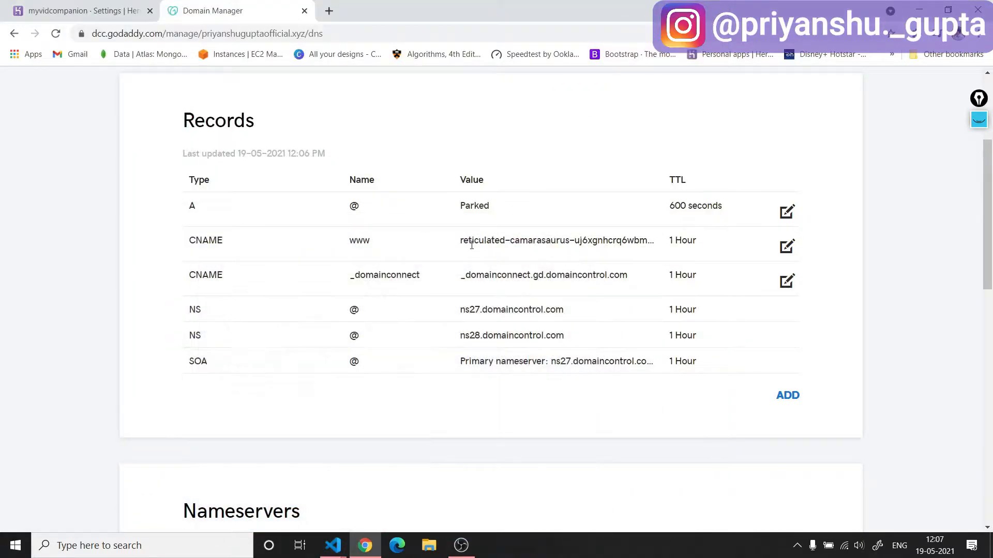
{"action": "left_click", "coordinate": [67, 6]}
{"action": "left_click", "coordinate": [652, 223]}
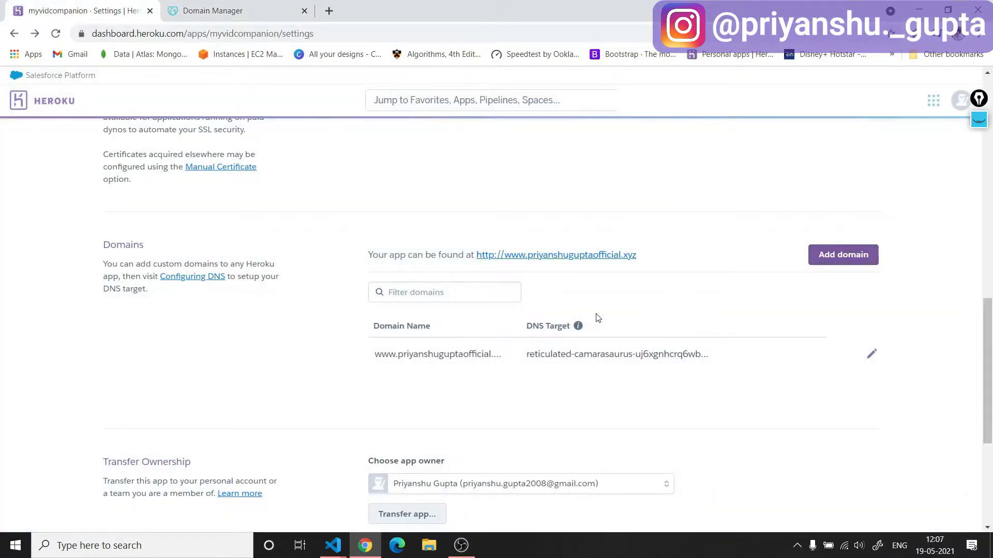
{"action": "scroll", "coordinate": [557, 281], "scroll_direction": "up", "scroll_amount": 10}
{"action": "scroll", "coordinate": [471, 231], "scroll_direction": "up", "scroll_amount": 3}
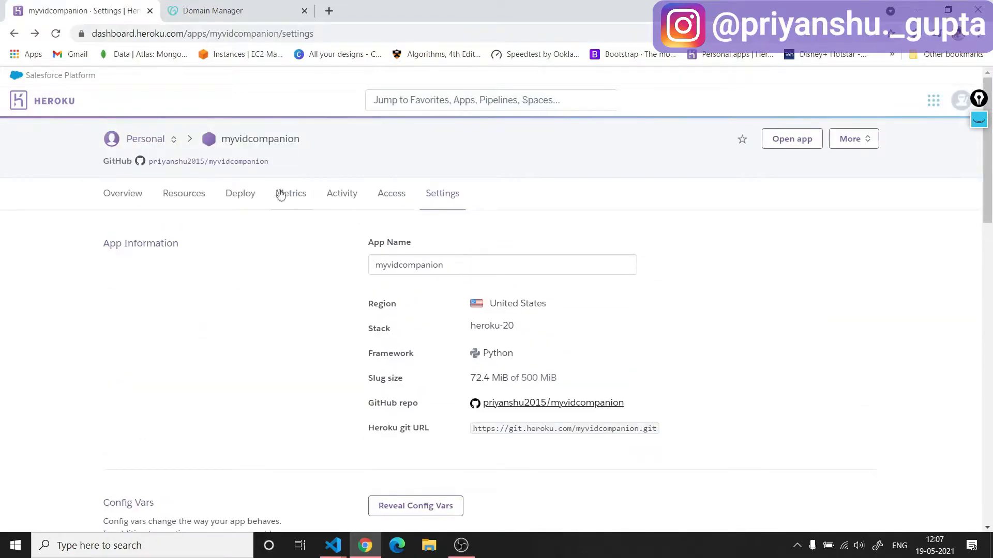
{"action": "left_click", "coordinate": [241, 193]}
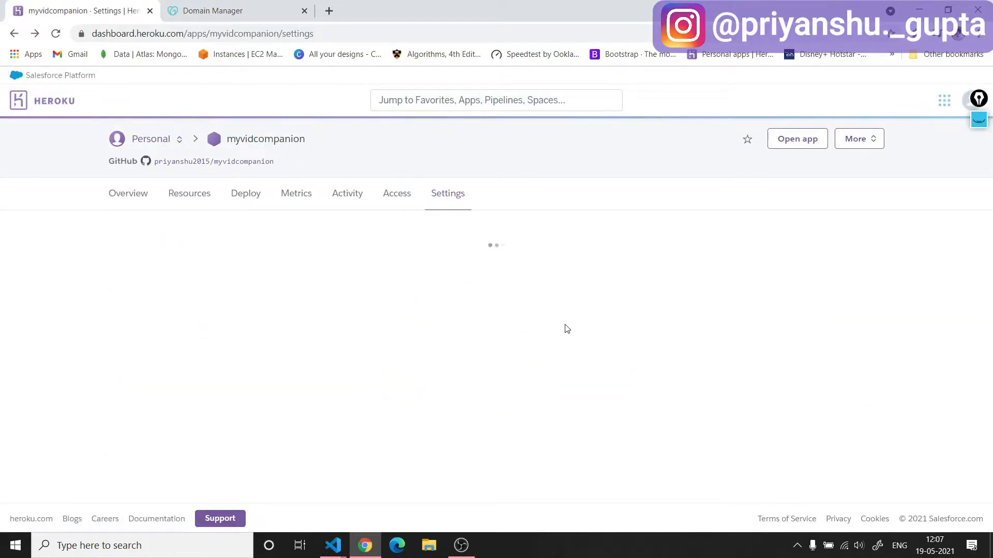
{"action": "scroll", "coordinate": [573, 338], "scroll_direction": "down", "scroll_amount": 2}
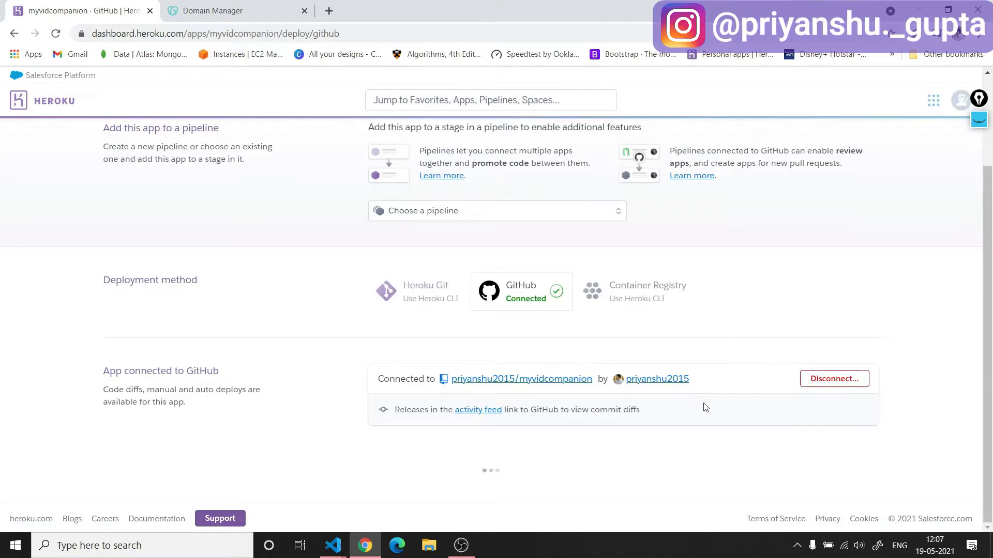
{"action": "scroll", "coordinate": [618, 445], "scroll_direction": "down", "scroll_amount": 7}
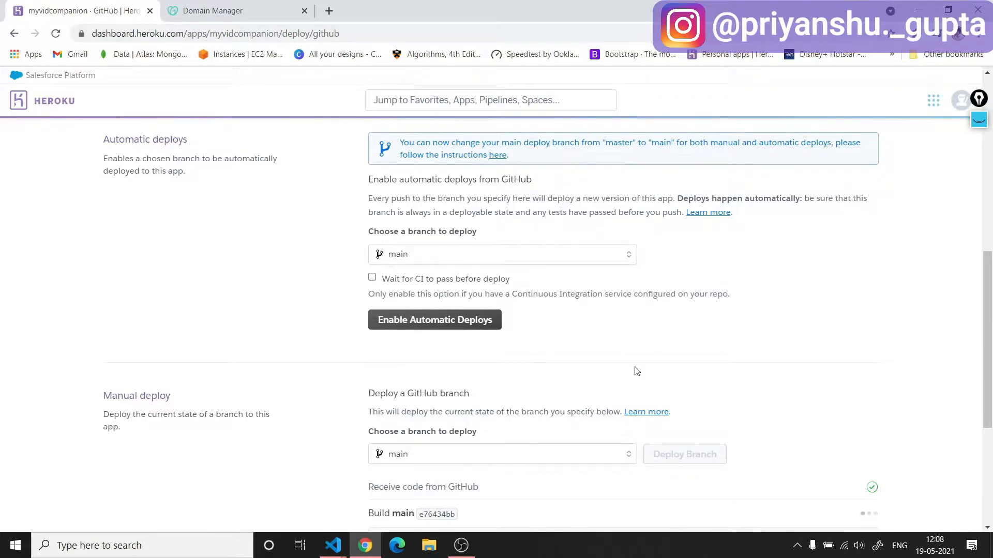
{"action": "scroll", "coordinate": [634, 382], "scroll_direction": "down", "scroll_amount": 4}
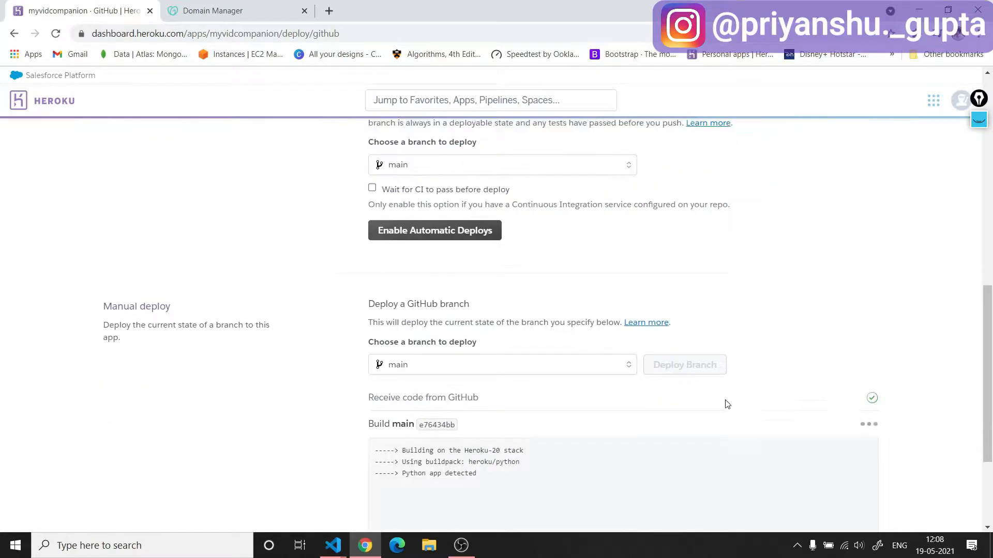
{"action": "left_click", "coordinate": [624, 445]}
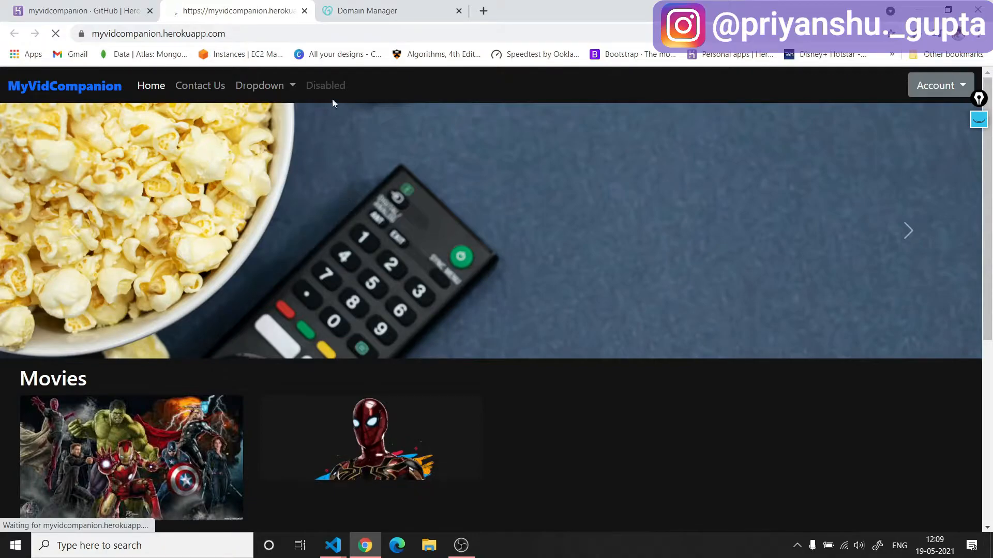
Load the custom www domain in a new browser tab.
{"action": "left_click", "coordinate": [478, 14]}
{"action": "type", "text": "myvidcom"}
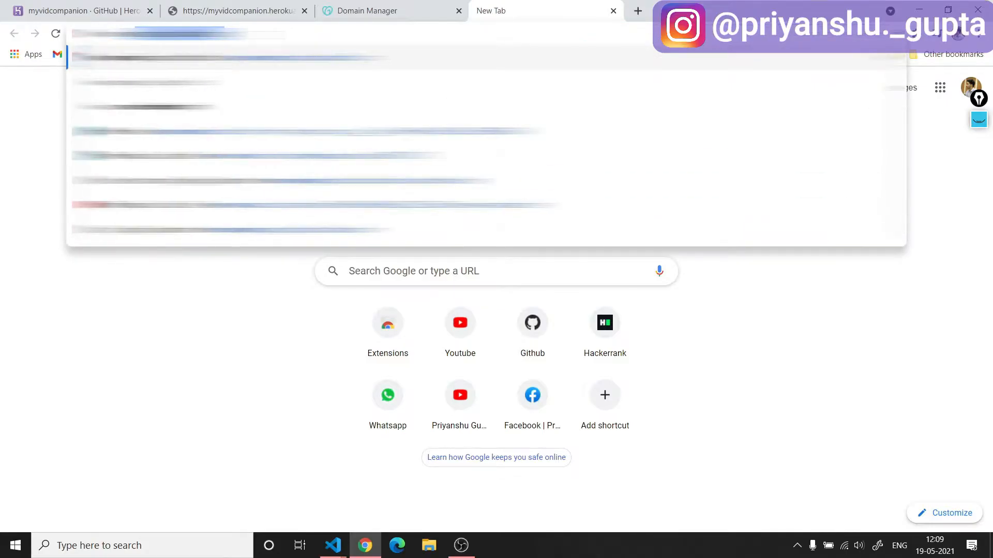
{"action": "type", "text": "anshu"}
{"action": "key", "text": "Return"}
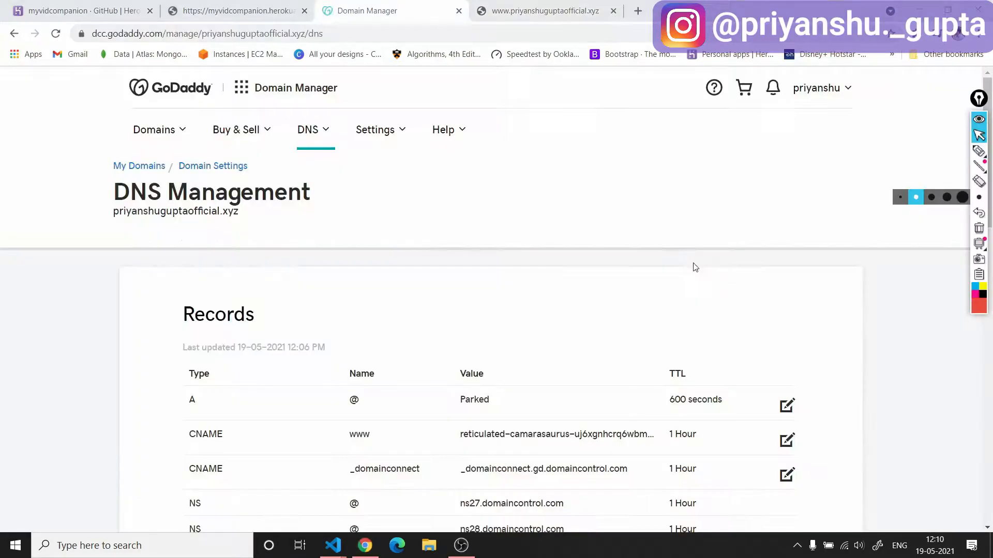
With the red annotation pen, circle "DNS" in the DNS Management heading and draw a downward arrow from it.
{"action": "left_click", "coordinate": [978, 150]}
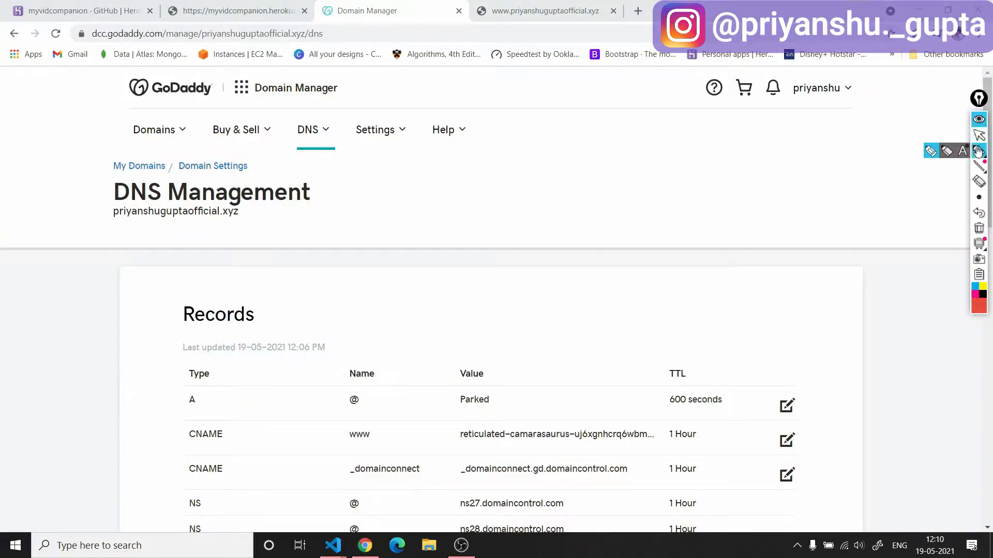
{"action": "mouse_move", "coordinate": [158, 176]}
{"action": "left_mouse_down"}
{"action": "mouse_move", "coordinate": [115, 212]}
{"action": "mouse_move", "coordinate": [138, 160]}
{"action": "left_mouse_up"}
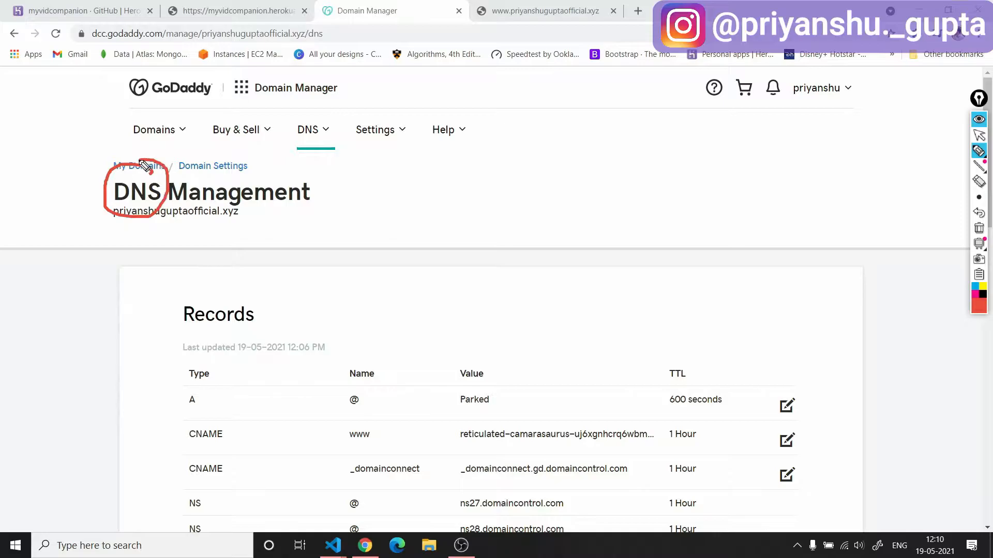
{"action": "left_click_drag", "start_coordinate": [112, 217], "coordinate": [105, 252]}
{"action": "left_click_drag", "start_coordinate": [99, 235], "coordinate": [122, 239]}
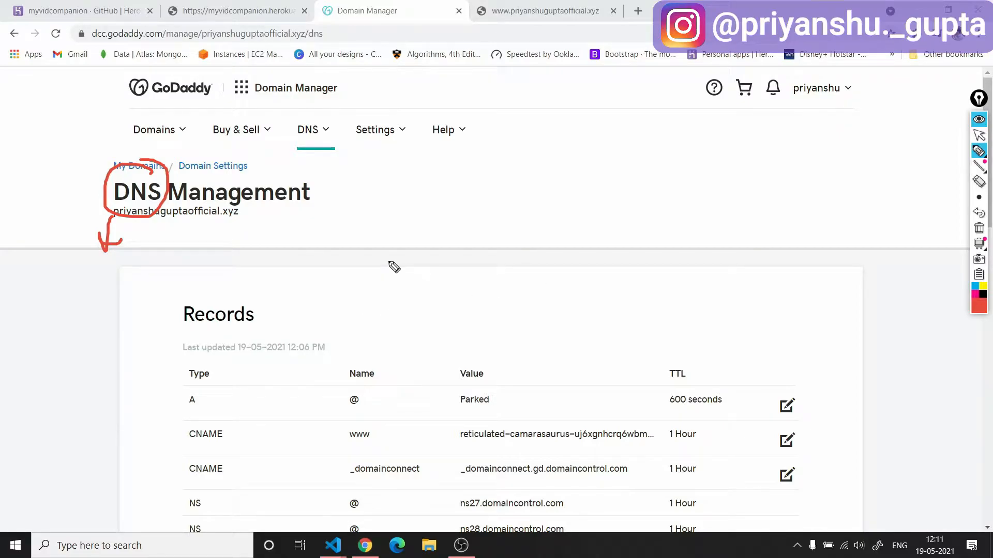
Write "user" beside the DNS Management heading and sketch a browser box containing an address bar below it.
{"action": "mouse_move", "coordinate": [410, 164]}
{"action": "left_mouse_down"}
{"action": "mouse_move", "coordinate": [411, 178]}
{"action": "mouse_move", "coordinate": [453, 169]}
{"action": "mouse_move", "coordinate": [482, 178]}
{"action": "left_mouse_up"}
{"action": "left_click_drag", "start_coordinate": [422, 210], "coordinate": [430, 259]}
{"action": "mouse_move", "coordinate": [430, 216]}
{"action": "left_mouse_down"}
{"action": "mouse_move", "coordinate": [516, 211]}
{"action": "mouse_move", "coordinate": [443, 274]}
{"action": "mouse_move", "coordinate": [434, 256]}
{"action": "left_mouse_up"}
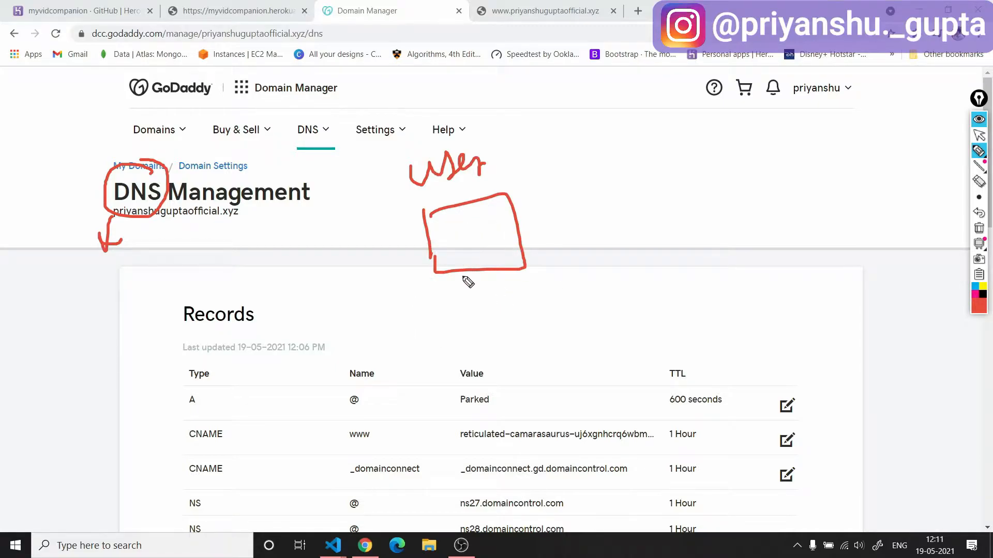
{"action": "mouse_move", "coordinate": [488, 236]}
{"action": "left_mouse_down"}
{"action": "mouse_move", "coordinate": [491, 211]}
{"action": "mouse_move", "coordinate": [454, 238]}
{"action": "mouse_move", "coordinate": [505, 210]}
{"action": "mouse_move", "coordinate": [454, 240]}
{"action": "left_mouse_up"}
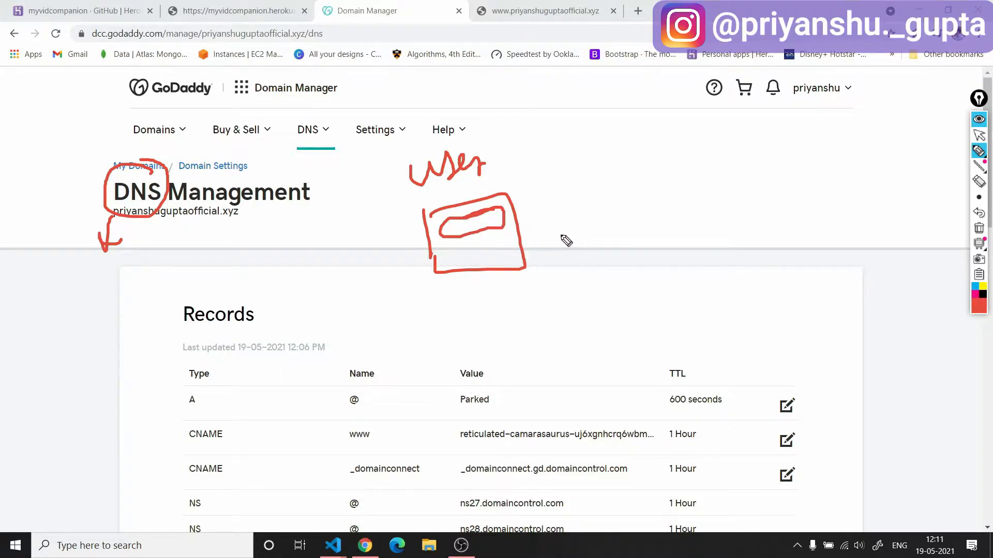
Draw an arrow from the user box to a new large box and label that box "DNS".
{"action": "left_click_drag", "start_coordinate": [536, 225], "coordinate": [687, 231]}
{"action": "mouse_move", "coordinate": [661, 207]}
{"action": "left_mouse_down"}
{"action": "mouse_move", "coordinate": [687, 238]}
{"action": "mouse_move", "coordinate": [678, 253]}
{"action": "left_mouse_up"}
{"action": "mouse_move", "coordinate": [705, 194]}
{"action": "left_mouse_down"}
{"action": "mouse_move", "coordinate": [714, 282]}
{"action": "mouse_move", "coordinate": [879, 255]}
{"action": "mouse_move", "coordinate": [703, 288]}
{"action": "left_mouse_up"}
{"action": "left_click_drag", "start_coordinate": [727, 152], "coordinate": [729, 184]}
{"action": "mouse_move", "coordinate": [726, 153]}
{"action": "left_mouse_down"}
{"action": "mouse_move", "coordinate": [732, 182]}
{"action": "mouse_move", "coordinate": [781, 155]}
{"action": "left_mouse_up"}
{"action": "left_click_drag", "start_coordinate": [790, 138], "coordinate": [787, 181]}
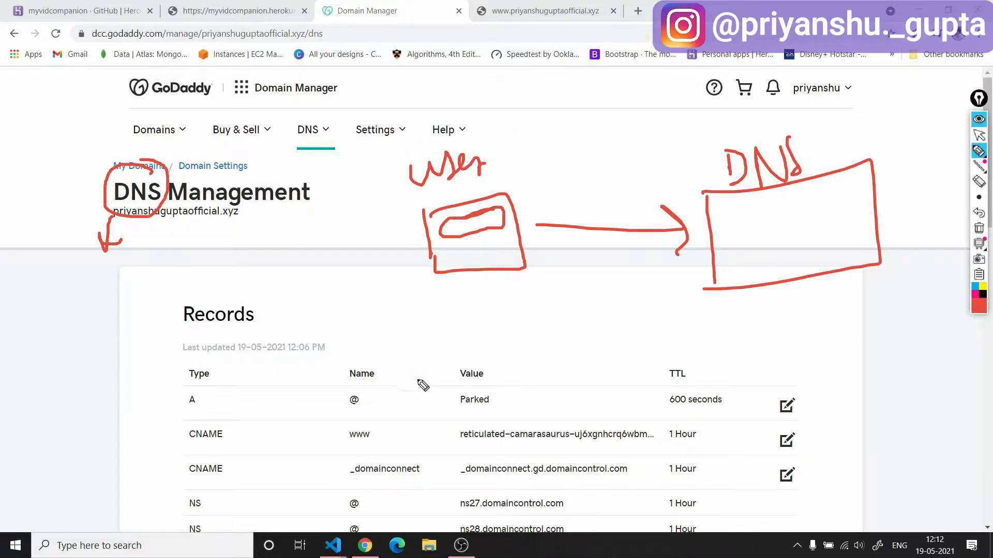
Sketch a box labelled "Heroku servers" over the records table and circle the value of the www CNAME record.
{"action": "mouse_move", "coordinate": [337, 344]}
{"action": "left_mouse_down"}
{"action": "mouse_move", "coordinate": [344, 429]}
{"action": "mouse_move", "coordinate": [394, 426]}
{"action": "mouse_move", "coordinate": [338, 423]}
{"action": "left_mouse_up"}
{"action": "mouse_move", "coordinate": [298, 313]}
{"action": "left_mouse_down"}
{"action": "mouse_move", "coordinate": [317, 339]}
{"action": "mouse_move", "coordinate": [381, 323]}
{"action": "mouse_move", "coordinate": [394, 341]}
{"action": "mouse_move", "coordinate": [424, 316]}
{"action": "mouse_move", "coordinate": [444, 332]}
{"action": "mouse_move", "coordinate": [515, 325]}
{"action": "mouse_move", "coordinate": [498, 338]}
{"action": "left_mouse_up"}
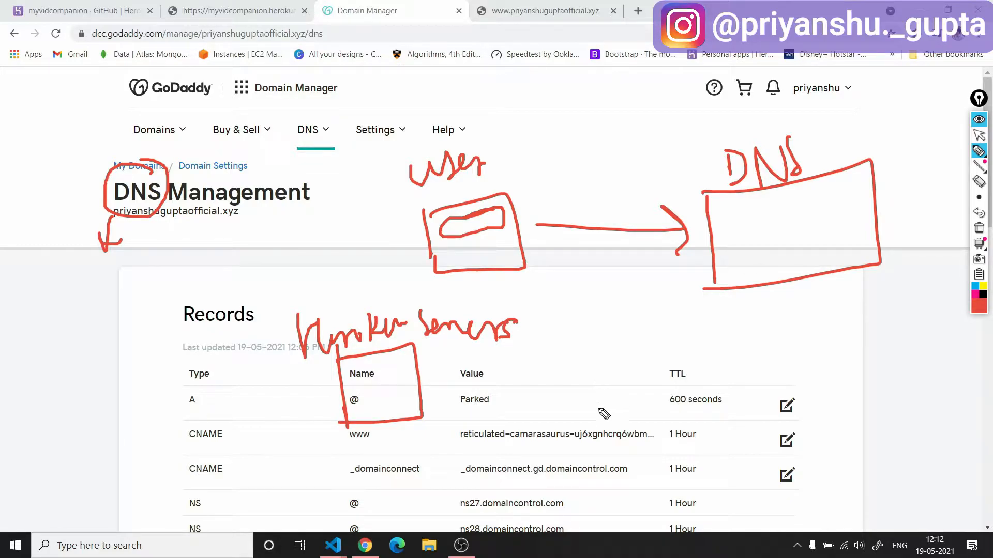
{"action": "left_click_drag", "start_coordinate": [600, 417], "coordinate": [551, 415]}
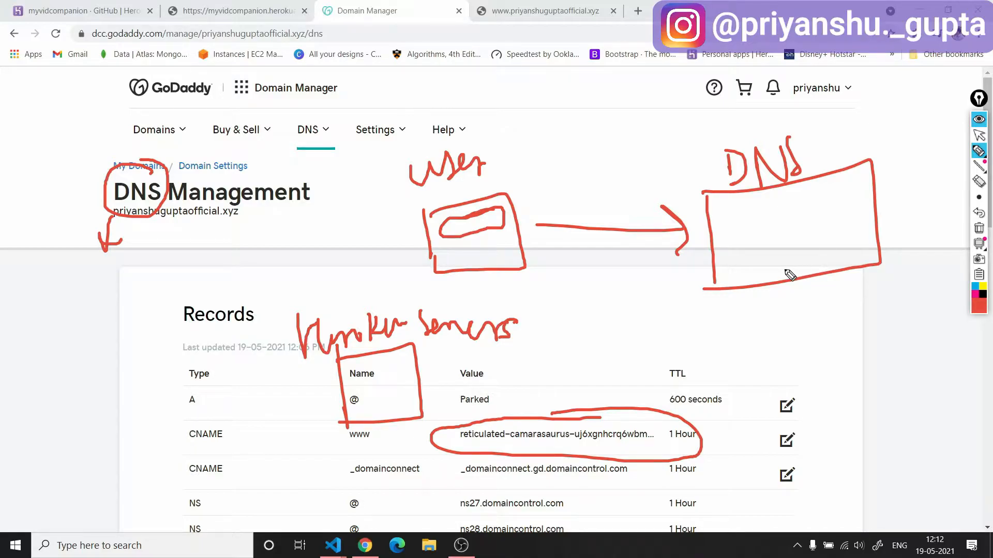
Draw a two-cell table labelled "ip" and "domain" inside the DNS box, and tick the www CNAME record.
{"action": "mouse_move", "coordinate": [840, 206]}
{"action": "left_mouse_down"}
{"action": "mouse_move", "coordinate": [745, 224]}
{"action": "mouse_move", "coordinate": [865, 241]}
{"action": "mouse_move", "coordinate": [853, 204]}
{"action": "mouse_move", "coordinate": [805, 249]}
{"action": "left_mouse_up"}
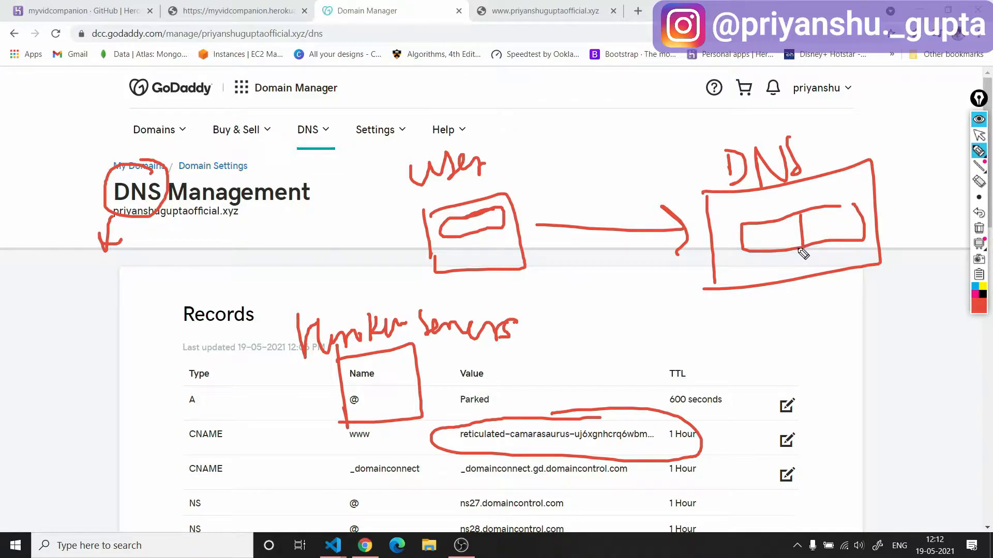
{"action": "mouse_move", "coordinate": [763, 231]}
{"action": "left_mouse_down"}
{"action": "mouse_move", "coordinate": [775, 268]}
{"action": "mouse_move", "coordinate": [776, 246]}
{"action": "mouse_move", "coordinate": [816, 238]}
{"action": "mouse_move", "coordinate": [826, 221]}
{"action": "left_mouse_up"}
{"action": "left_click", "coordinate": [767, 228]}
{"action": "mouse_move", "coordinate": [854, 226]}
{"action": "left_mouse_down"}
{"action": "mouse_move", "coordinate": [885, 233]}
{"action": "mouse_move", "coordinate": [920, 217]}
{"action": "left_mouse_up"}
{"action": "mouse_move", "coordinate": [161, 435]}
{"action": "left_mouse_down"}
{"action": "mouse_move", "coordinate": [171, 449]}
{"action": "mouse_move", "coordinate": [243, 397]}
{"action": "left_mouse_up"}
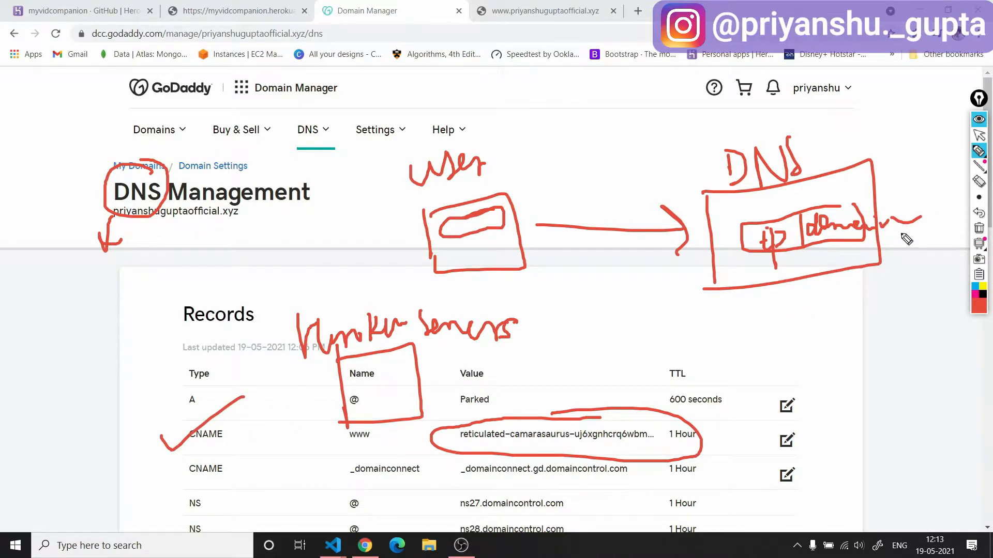
Sketch a circled entry pair below the ip and domain table, draw an arrow to the Heroku servers box, and circle "ip".
{"action": "mouse_move", "coordinate": [829, 275]}
{"action": "left_mouse_down"}
{"action": "mouse_move", "coordinate": [903, 269]}
{"action": "mouse_move", "coordinate": [841, 253]}
{"action": "mouse_move", "coordinate": [908, 263]}
{"action": "left_mouse_up"}
{"action": "mouse_move", "coordinate": [792, 279]}
{"action": "left_mouse_down"}
{"action": "mouse_move", "coordinate": [747, 276]}
{"action": "mouse_move", "coordinate": [784, 268]}
{"action": "left_mouse_up"}
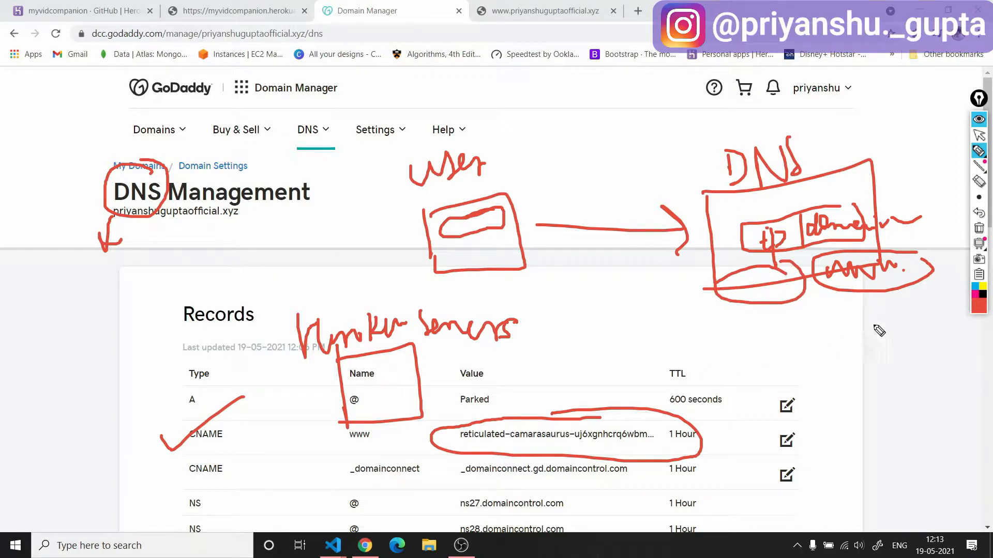
{"action": "mouse_move", "coordinate": [749, 284]}
{"action": "left_mouse_down"}
{"action": "mouse_move", "coordinate": [487, 366]}
{"action": "mouse_move", "coordinate": [442, 356]}
{"action": "mouse_move", "coordinate": [469, 410]}
{"action": "left_mouse_up"}
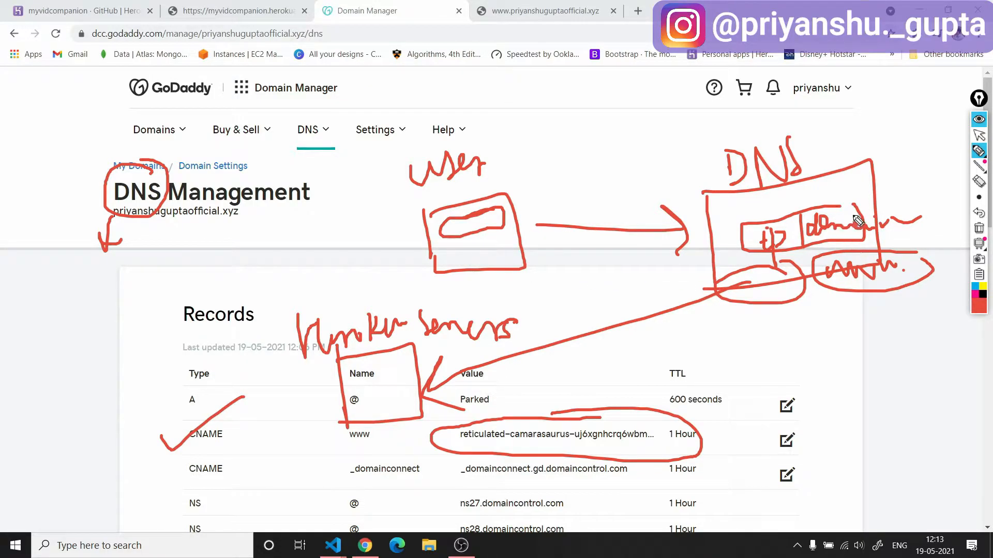
{"action": "mouse_move", "coordinate": [792, 228]}
{"action": "left_mouse_down"}
{"action": "mouse_move", "coordinate": [747, 221]}
{"action": "mouse_move", "coordinate": [796, 230]}
{"action": "left_mouse_up"}
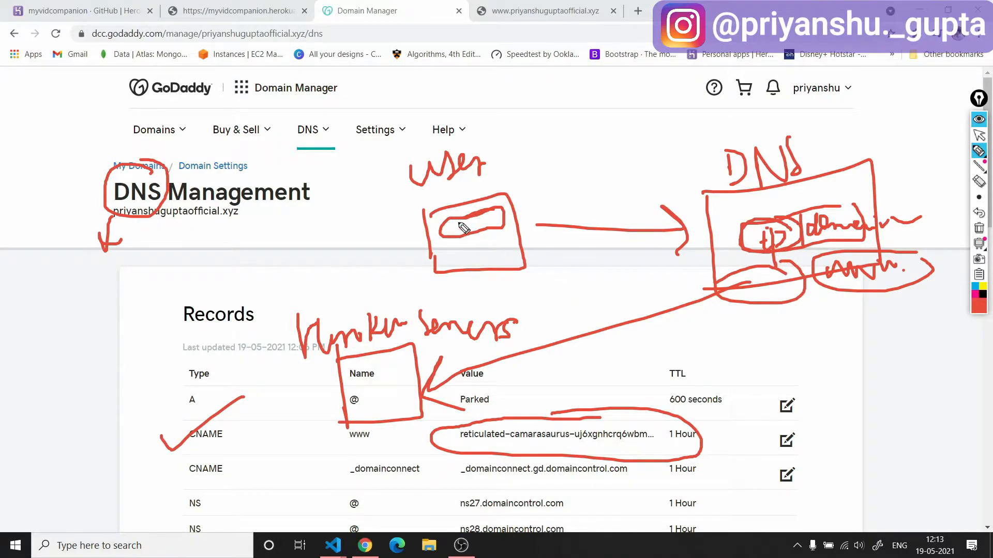
{"action": "mouse_move", "coordinate": [418, 221]}
{"action": "left_mouse_down"}
{"action": "mouse_move", "coordinate": [366, 299]}
{"action": "mouse_move", "coordinate": [350, 283]}
{"action": "mouse_move", "coordinate": [407, 289]}
{"action": "left_mouse_up"}
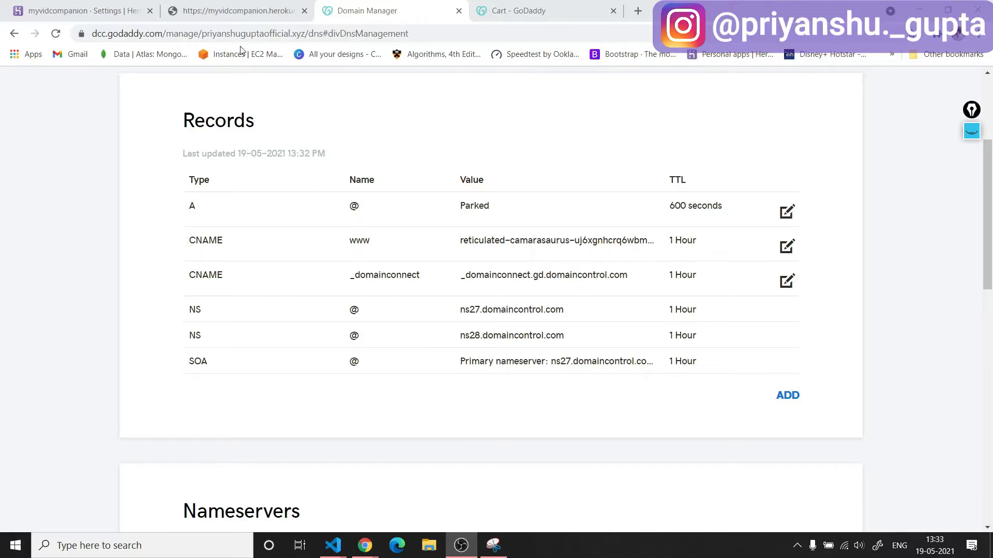
Load the custom www domain in the tab that shows the myvidcompanion.herokuapp.com site.
{"action": "left_click", "coordinate": [227, 11]}
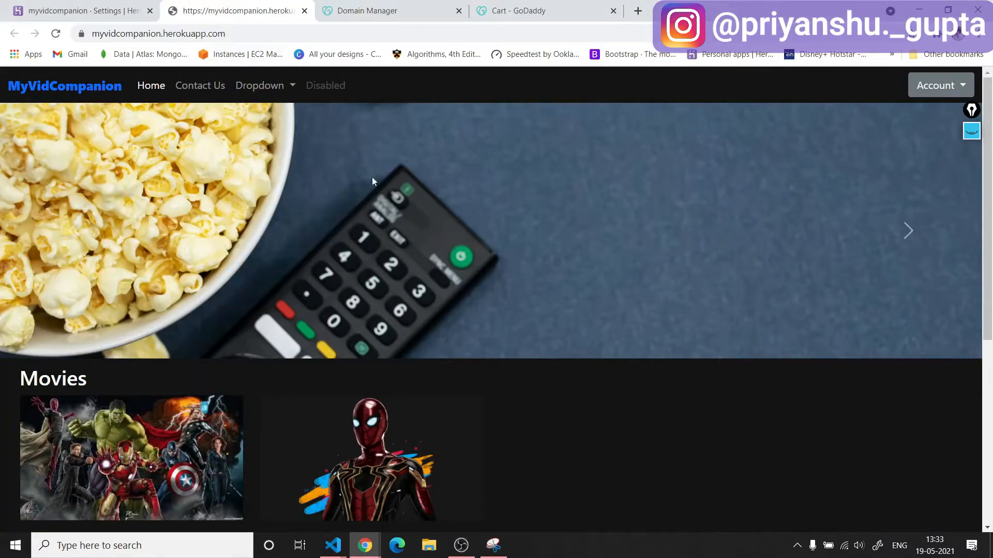
{"action": "left_click", "coordinate": [276, 32]}
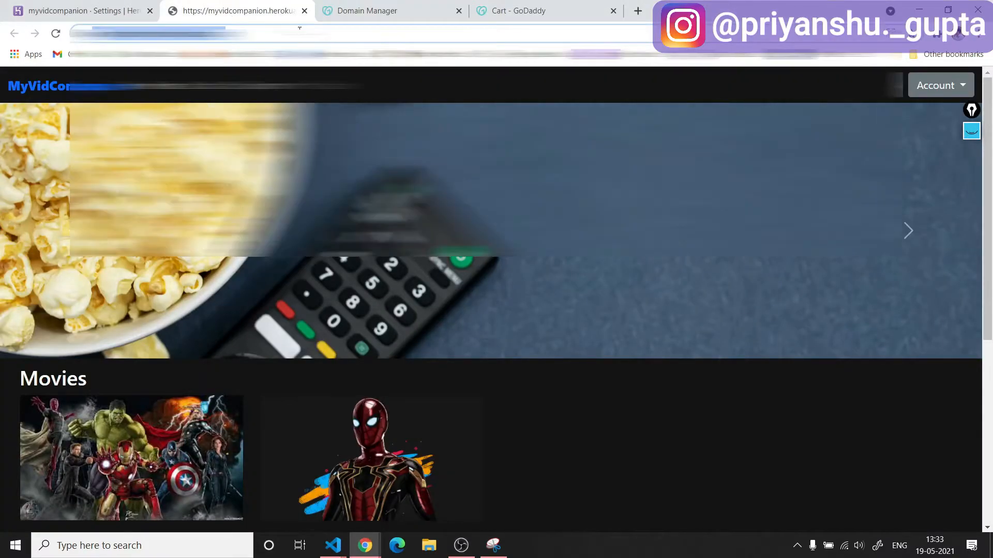
{"action": "key", "text": "BackSpace"}
{"action": "type", "text": "www.n"}
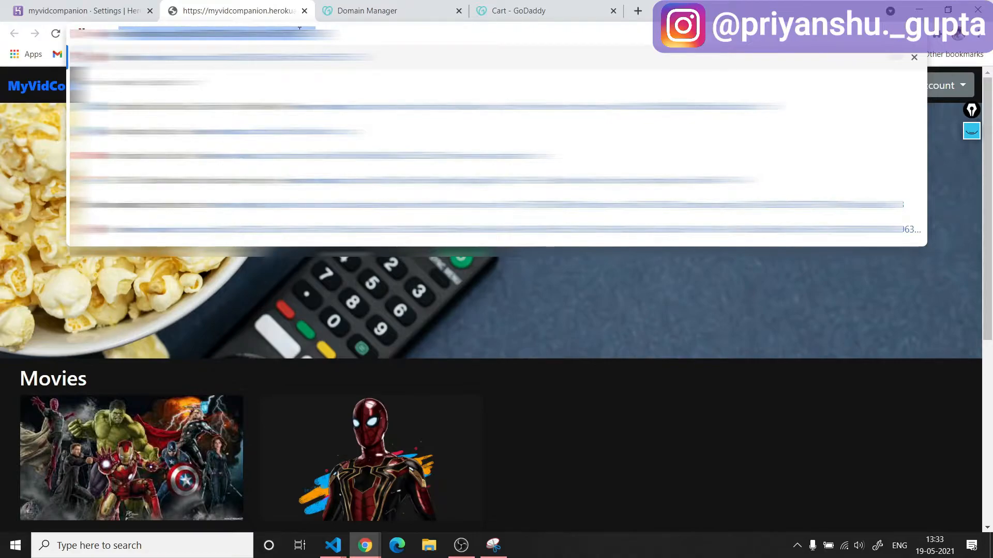
{"action": "type", "text": "myvi"}
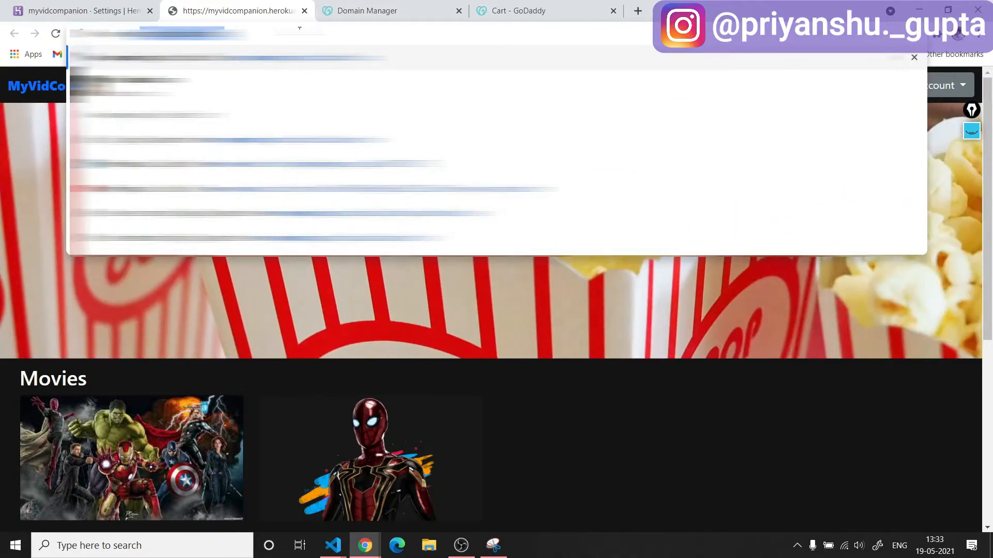
{"action": "key", "text": "Return"}
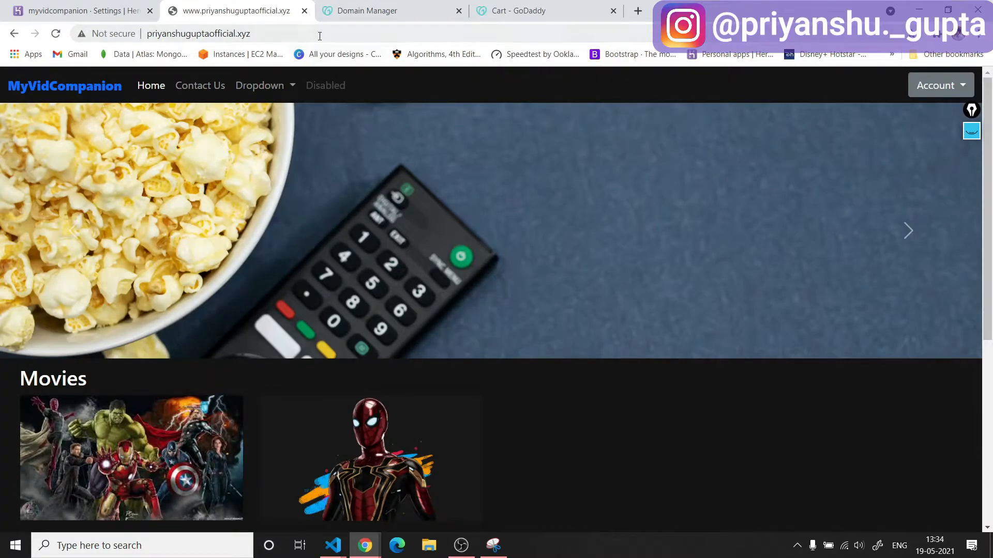
{"action": "left_click", "coordinate": [342, 32]}
{"action": "left_click", "coordinate": [348, 32]}
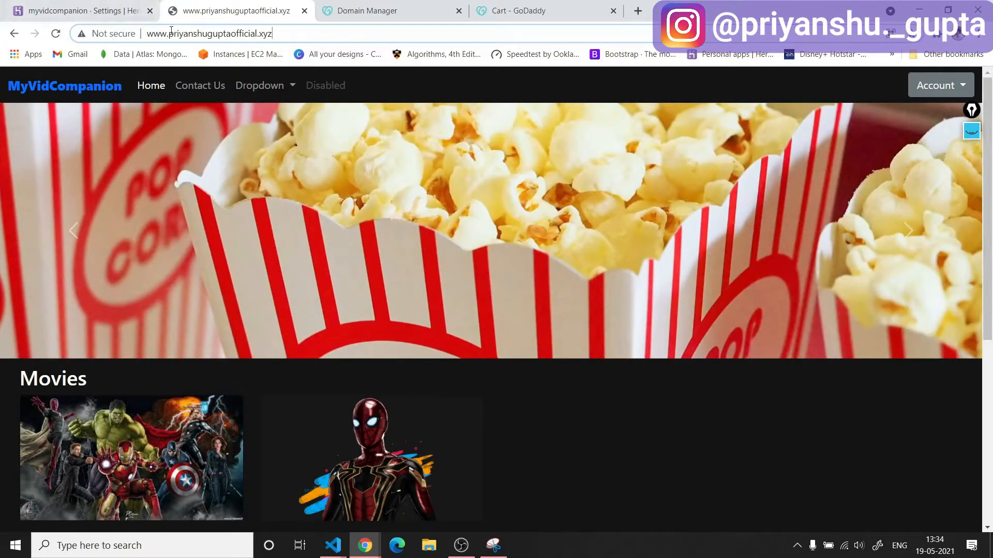
{"action": "double_click", "coordinate": [157, 34]}
{"action": "key", "text": "BackSpace"}
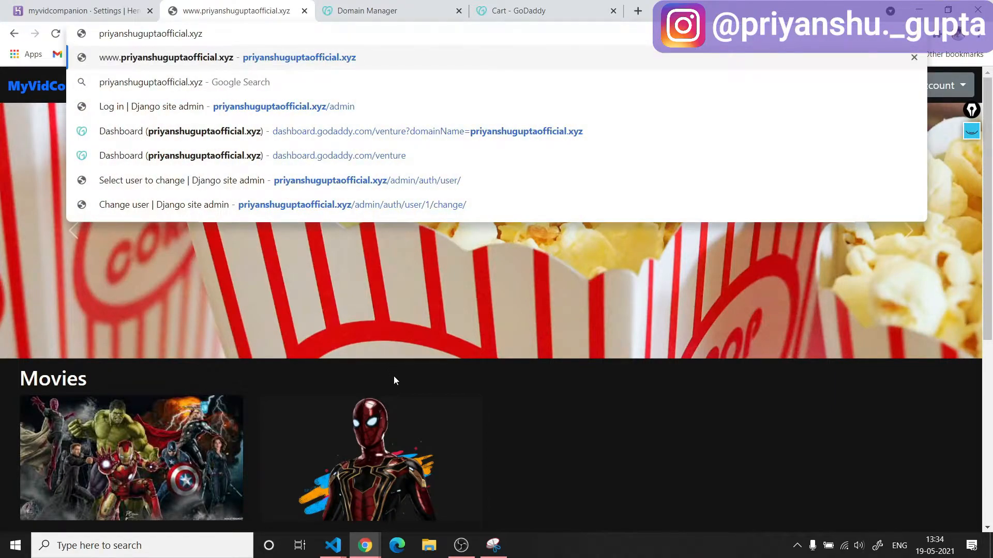
{"action": "key", "text": "Return"}
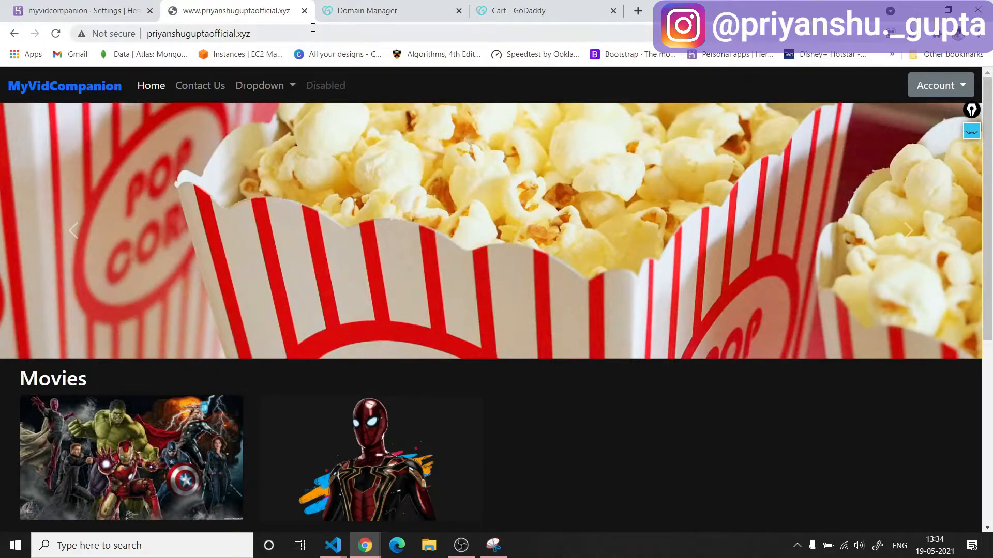
Start a new CNAME record with host @ in the custom domain's GoDaddy DNS records.
{"action": "left_click", "coordinate": [365, 10]}
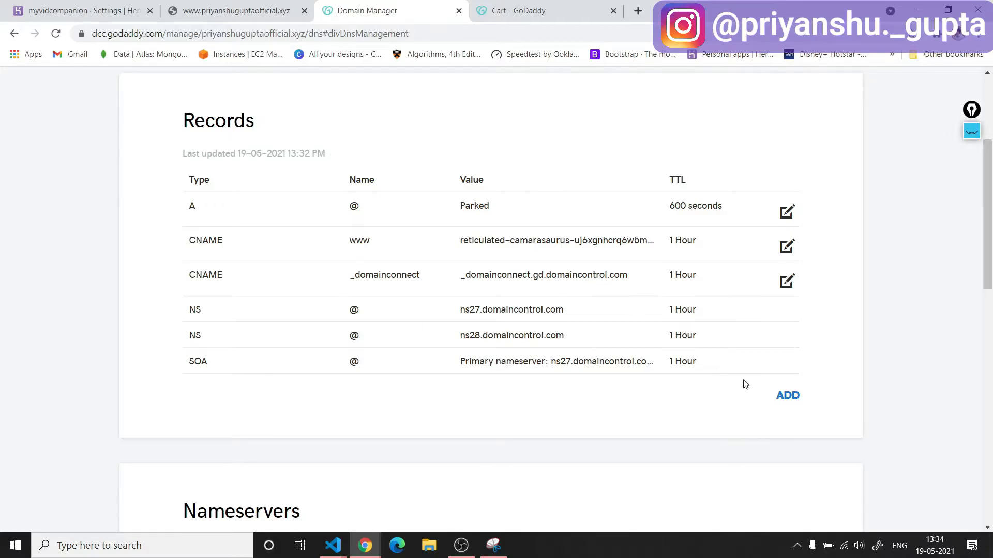
{"action": "left_click", "coordinate": [787, 396]}
{"action": "left_click", "coordinate": [352, 423]}
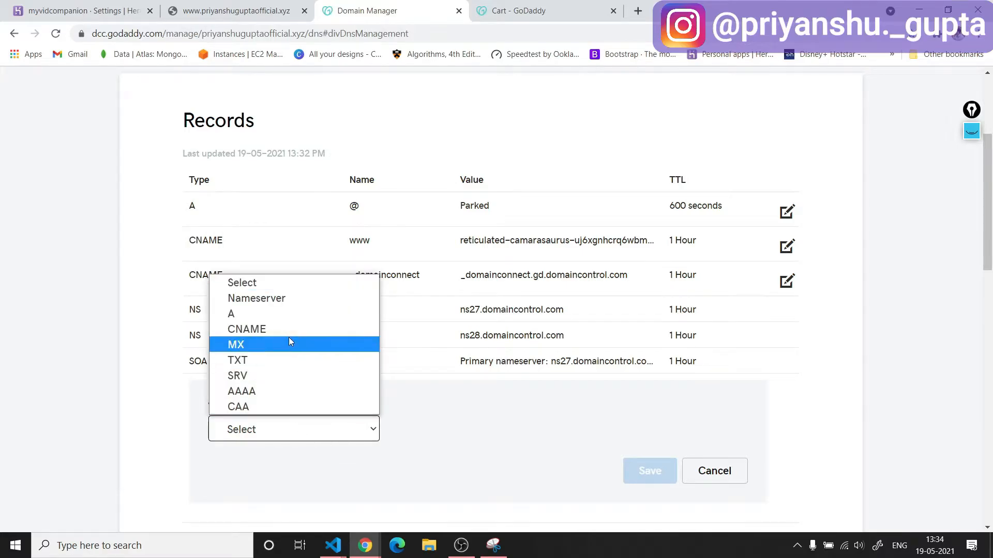
{"action": "left_click", "coordinate": [289, 329]}
{"action": "left_click", "coordinate": [446, 427]}
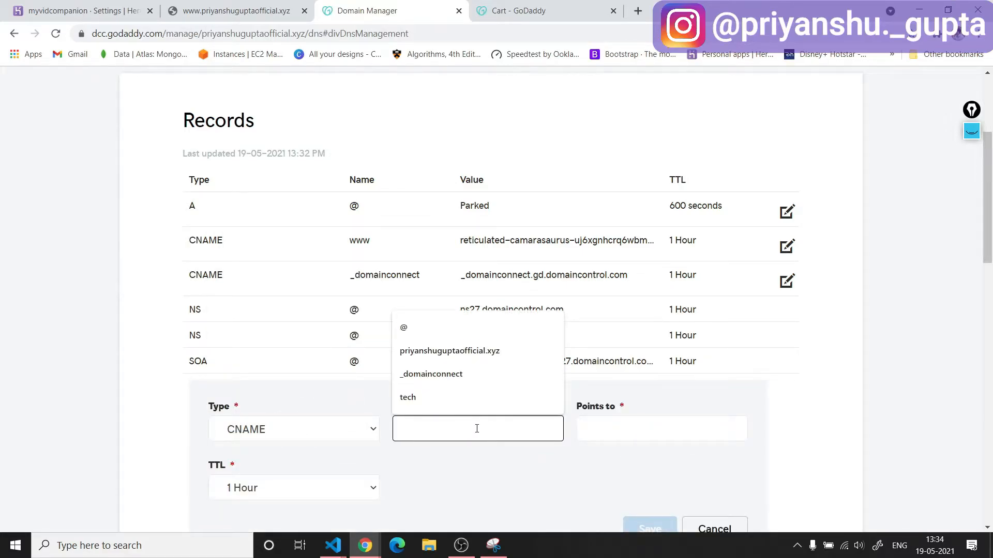
{"action": "type", "text": "@"}
{"action": "left_click", "coordinate": [569, 455]}
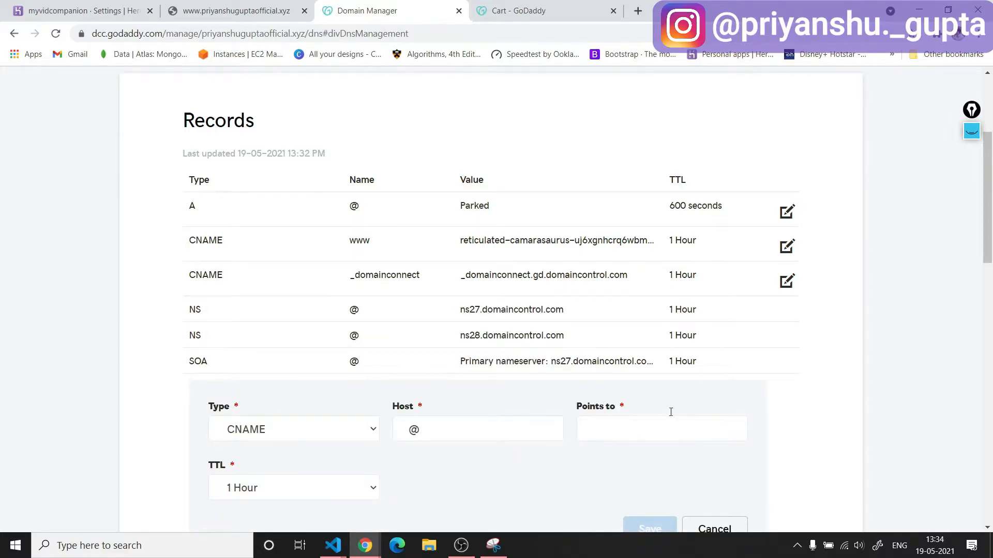
{"action": "left_click", "coordinate": [92, 6]}
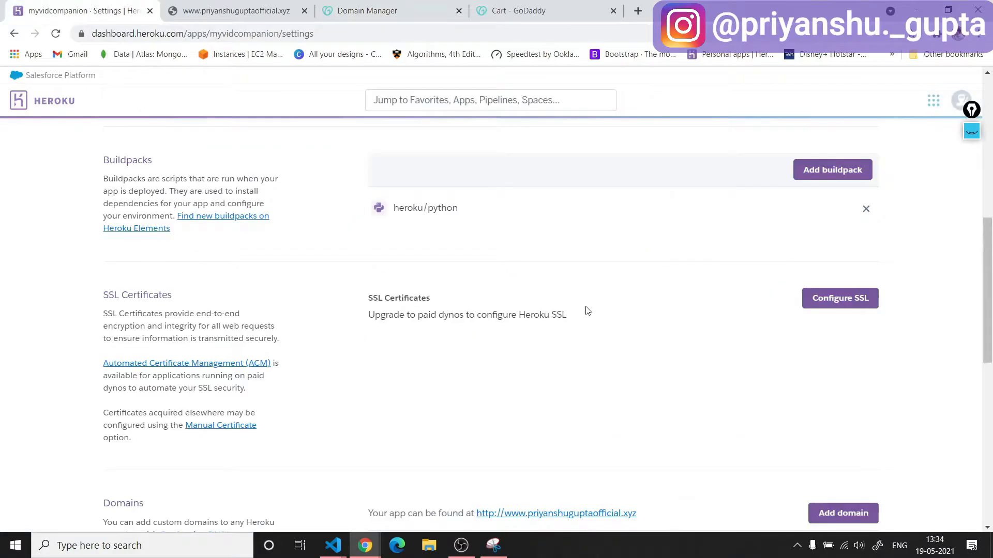
{"action": "scroll", "coordinate": [690, 362], "scroll_direction": "down", "scroll_amount": 5}
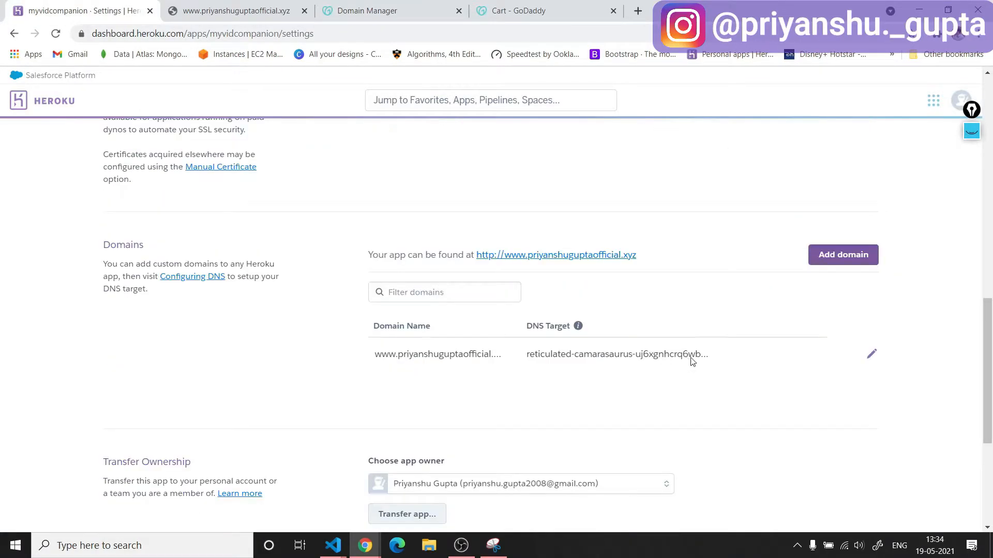
{"action": "left_click", "coordinate": [863, 257]}
{"action": "left_click", "coordinate": [823, 160]}
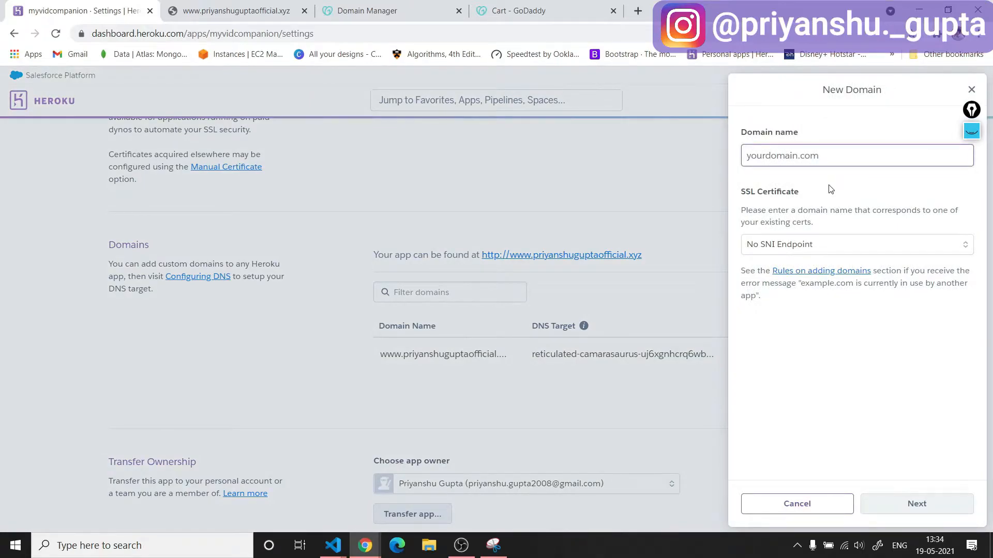
{"action": "type", "text": "pri"}
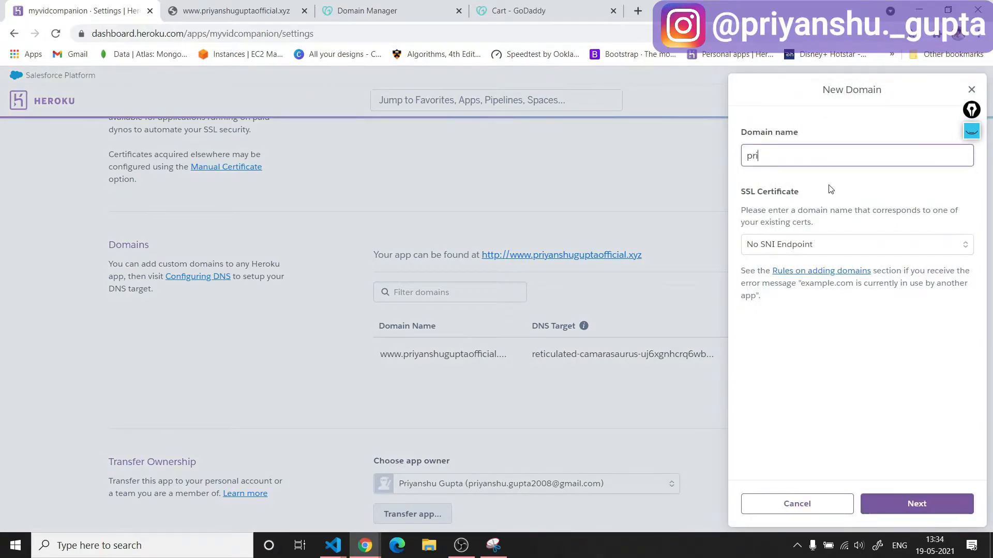
{"action": "type", "text": "yanshuguptaofficvi"}
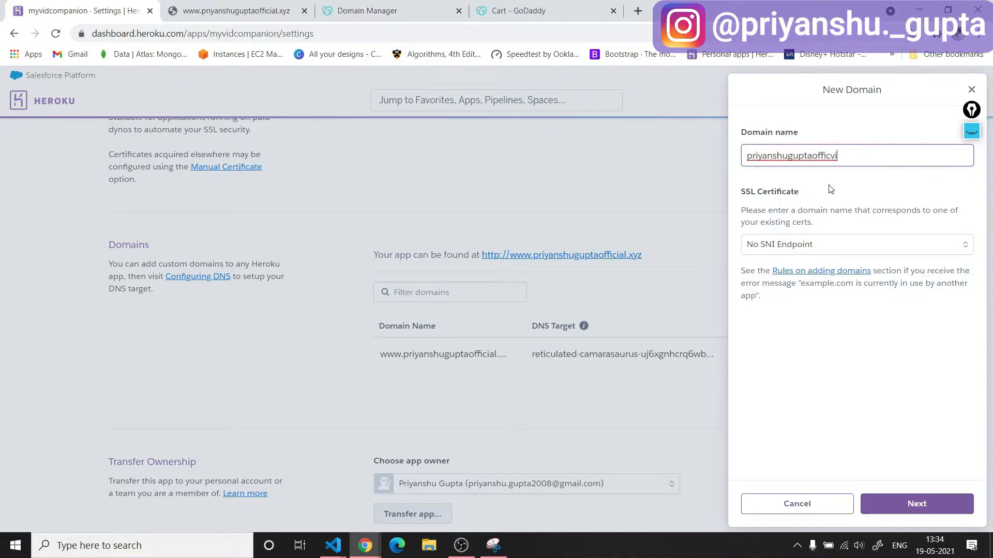
{"action": "key", "text": "BackSpace"}
{"action": "key", "text": "BackSpace"}
{"action": "type", "text": "ial.xy"}
{"action": "left_click", "coordinate": [917, 508]}
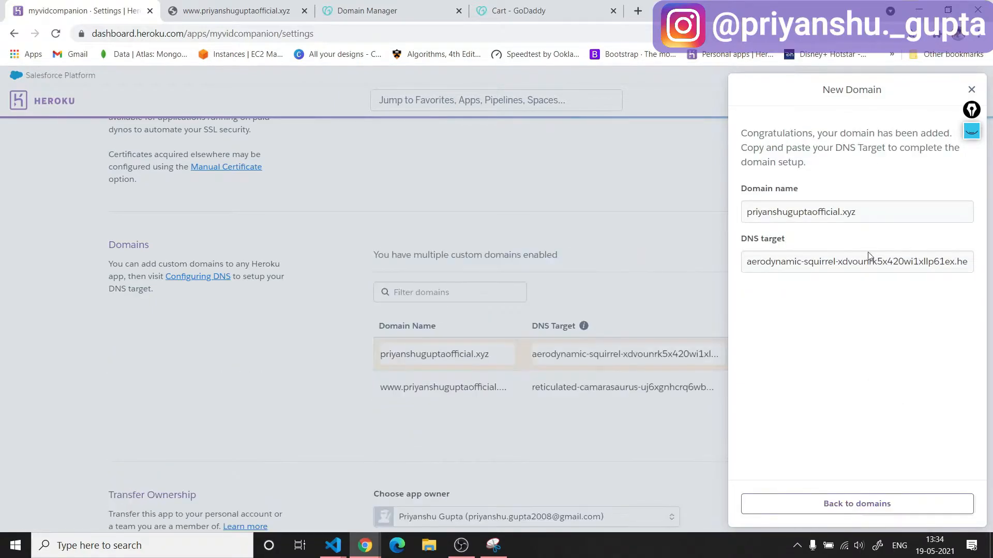
Copy the bare domain's Heroku DNS target into the @ CNAME record's destination in GoDaddy and try to save the record.
{"action": "left_click", "coordinate": [868, 268]}
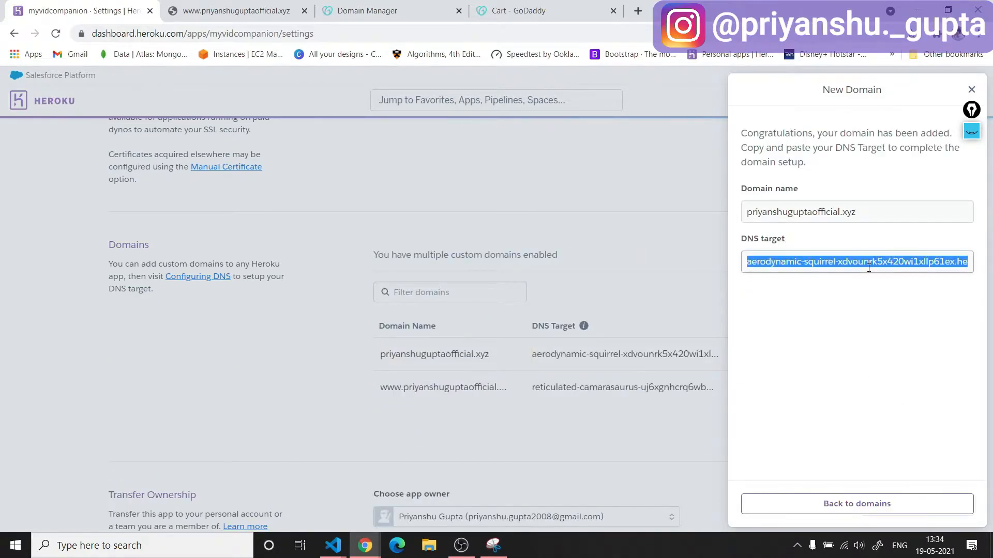
{"action": "left_click", "coordinate": [368, 12]}
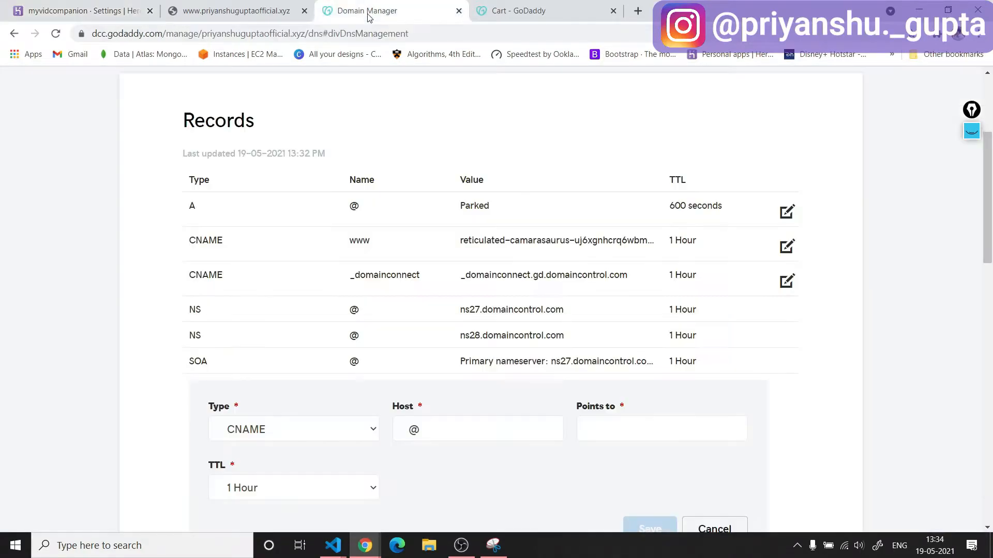
{"action": "left_click", "coordinate": [643, 433]}
{"action": "key", "text": "ctrl+v"}
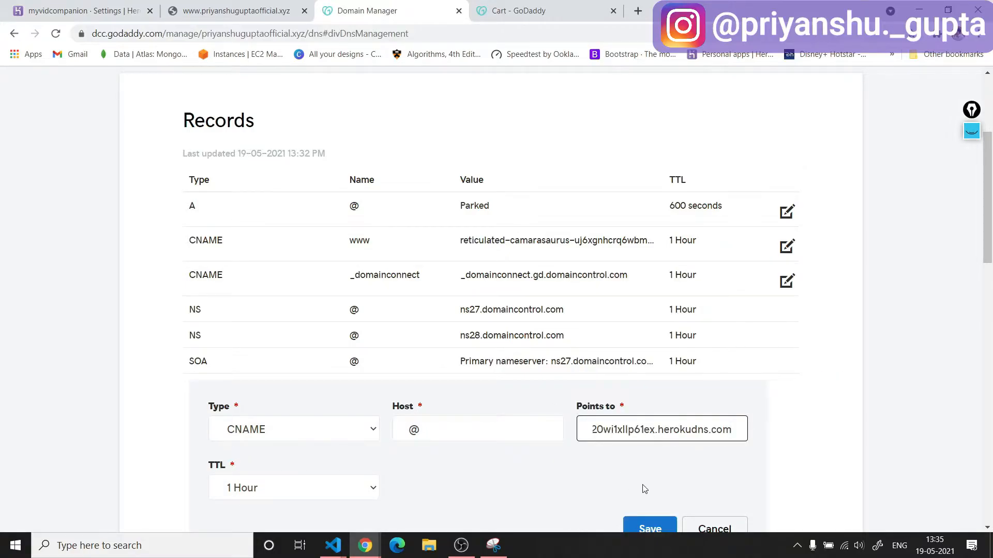
{"action": "scroll", "coordinate": [712, 450], "scroll_direction": "down", "scroll_amount": 2}
{"action": "left_click", "coordinate": [652, 403]}
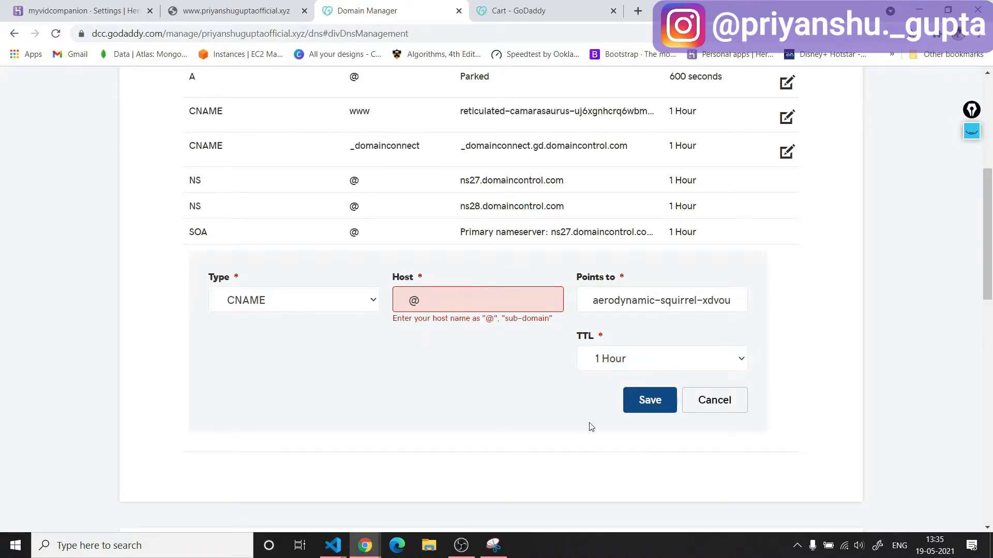
Delete the parked A record for host @ from the GoDaddy DNS records.
{"action": "scroll", "coordinate": [604, 455], "scroll_direction": "up", "scroll_amount": 2}
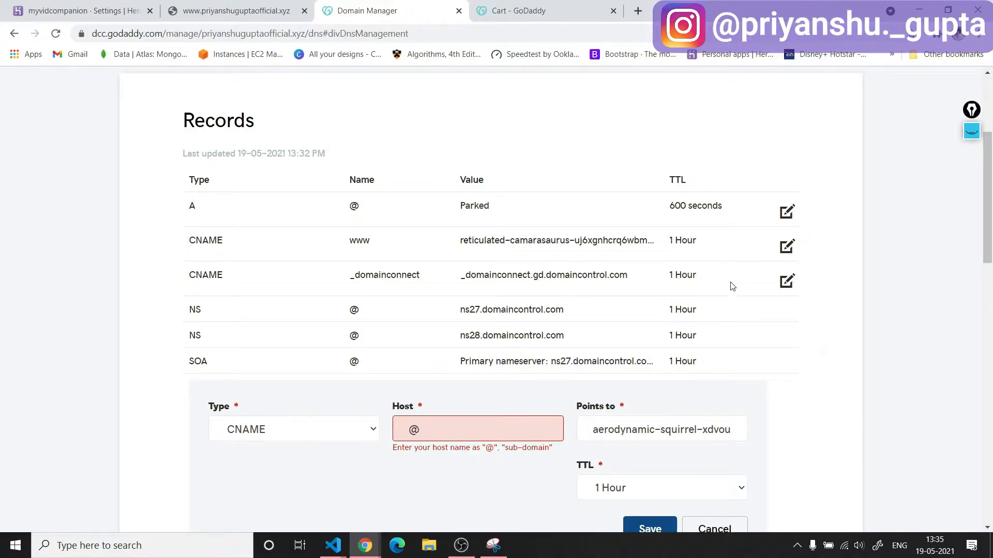
{"action": "left_click", "coordinate": [786, 213]}
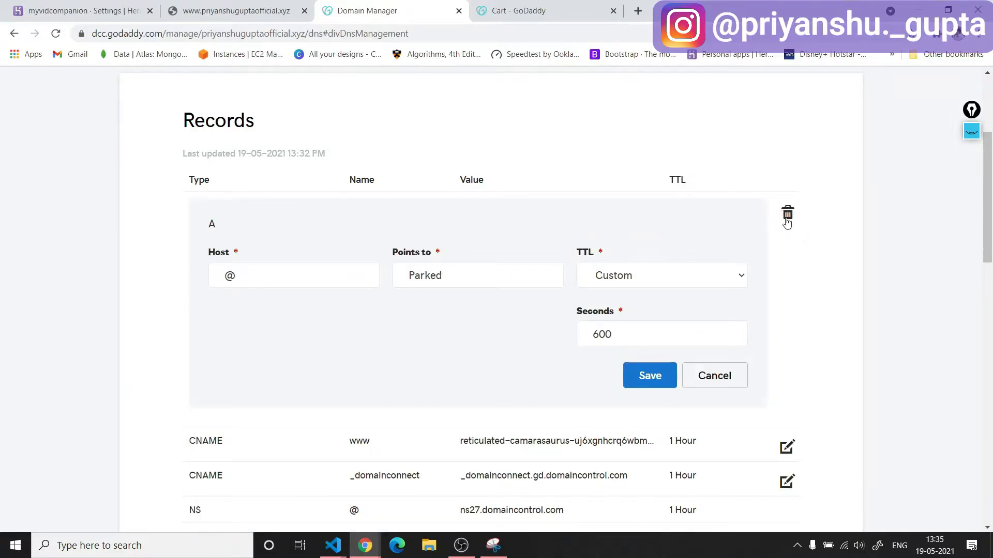
{"action": "left_click", "coordinate": [786, 215]}
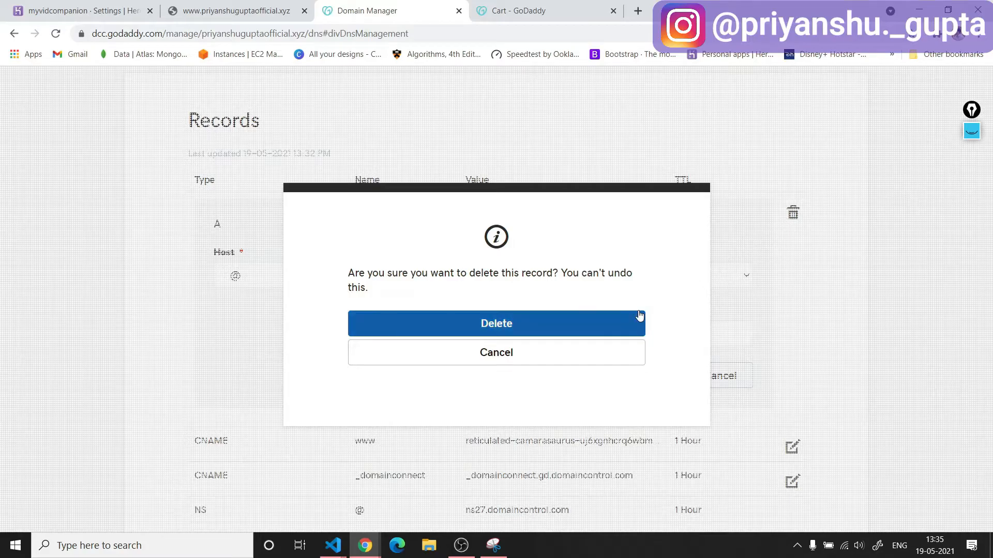
{"action": "left_click", "coordinate": [554, 326]}
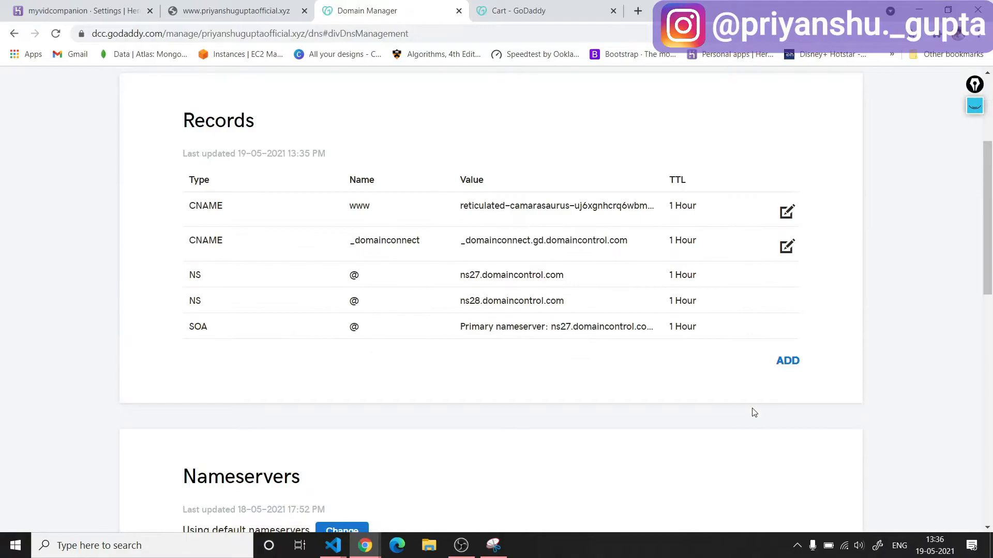
{"action": "scroll", "coordinate": [768, 428], "scroll_direction": "down", "scroll_amount": 8}
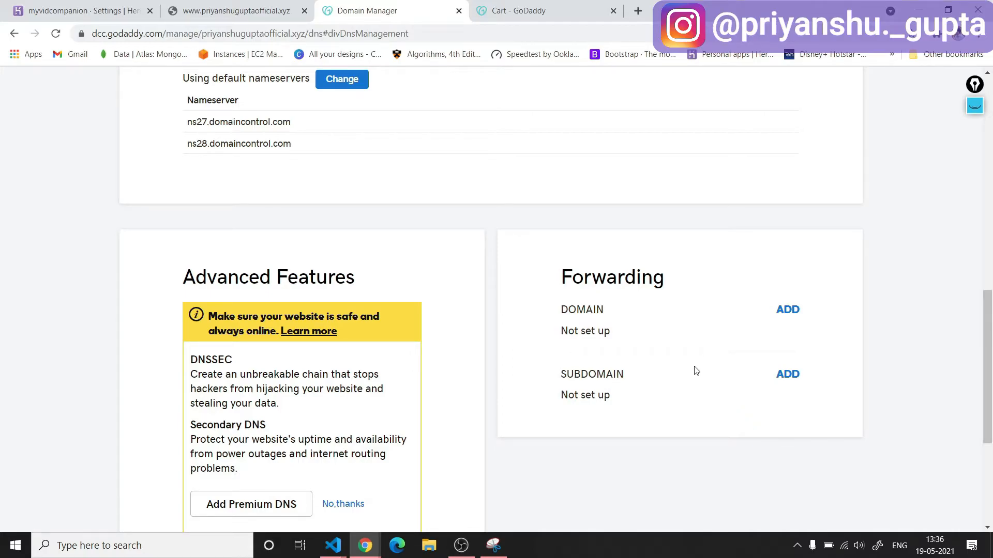
{"action": "scroll", "coordinate": [696, 371], "scroll_direction": "down", "scroll_amount": 1}
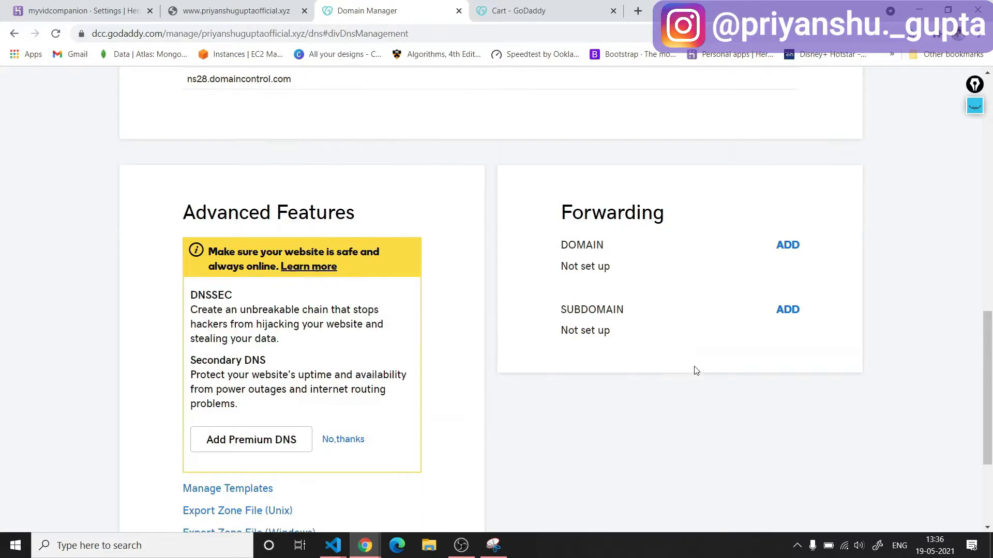
{"action": "scroll", "coordinate": [696, 371], "scroll_direction": "up", "scroll_amount": 15}
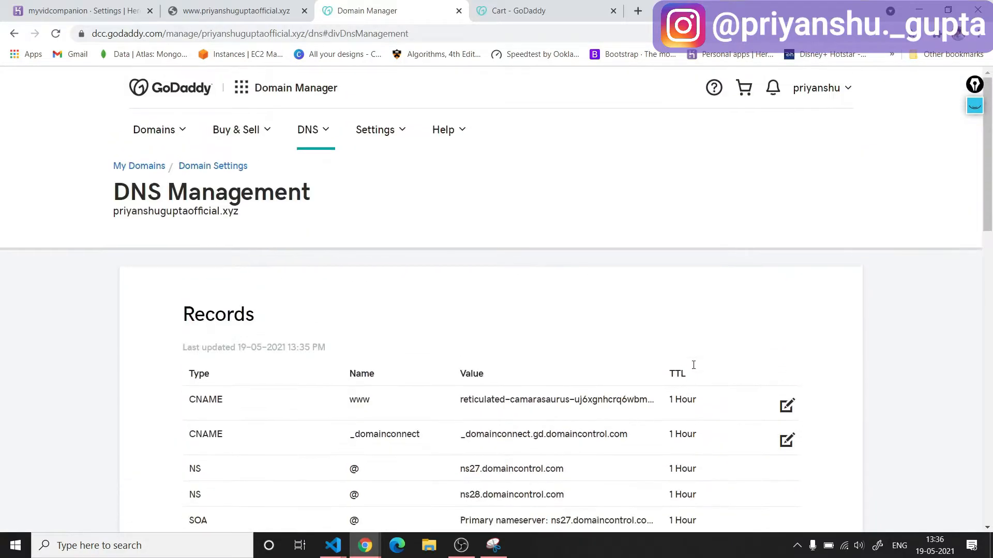
{"action": "scroll", "coordinate": [694, 369], "scroll_direction": "down", "scroll_amount": 2}
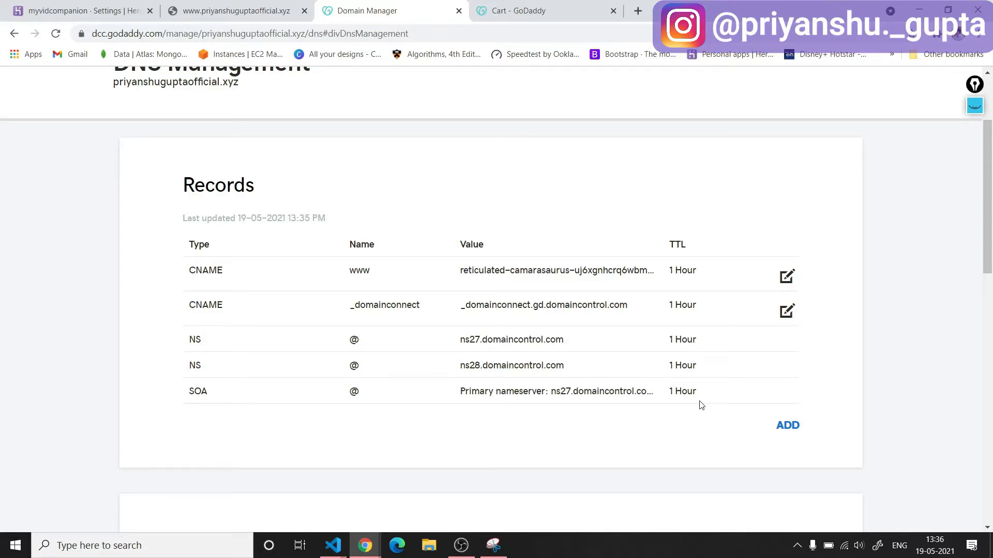
{"action": "left_click", "coordinate": [790, 426]}
{"action": "scroll", "coordinate": [465, 413], "scroll_direction": "down", "scroll_amount": 2}
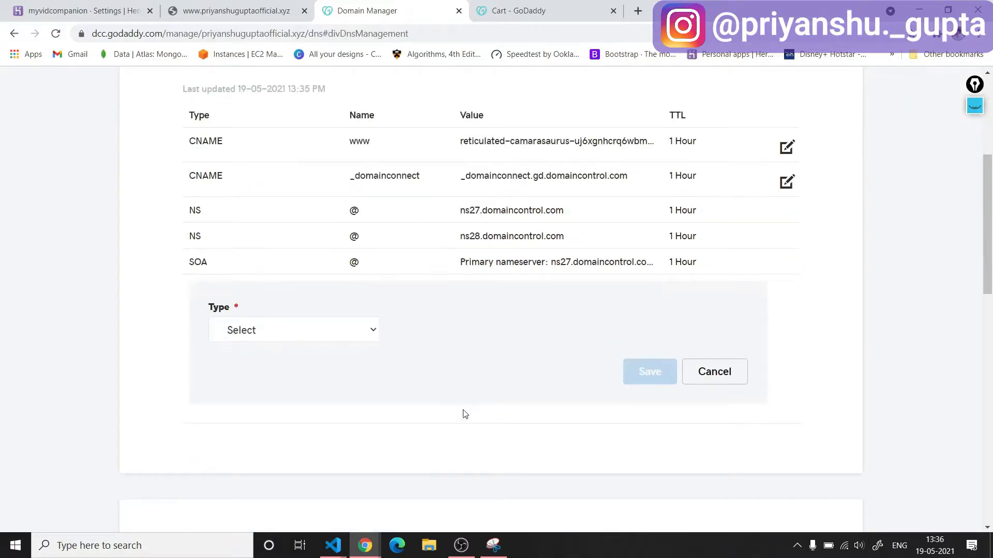
{"action": "left_click", "coordinate": [336, 329]}
{"action": "left_click", "coordinate": [302, 376]}
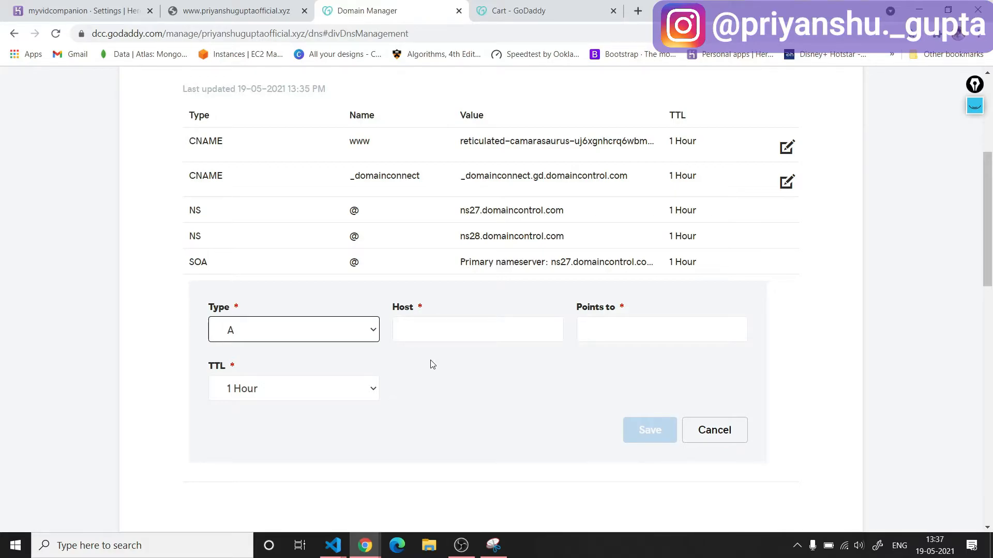
{"action": "left_click", "coordinate": [439, 338]}
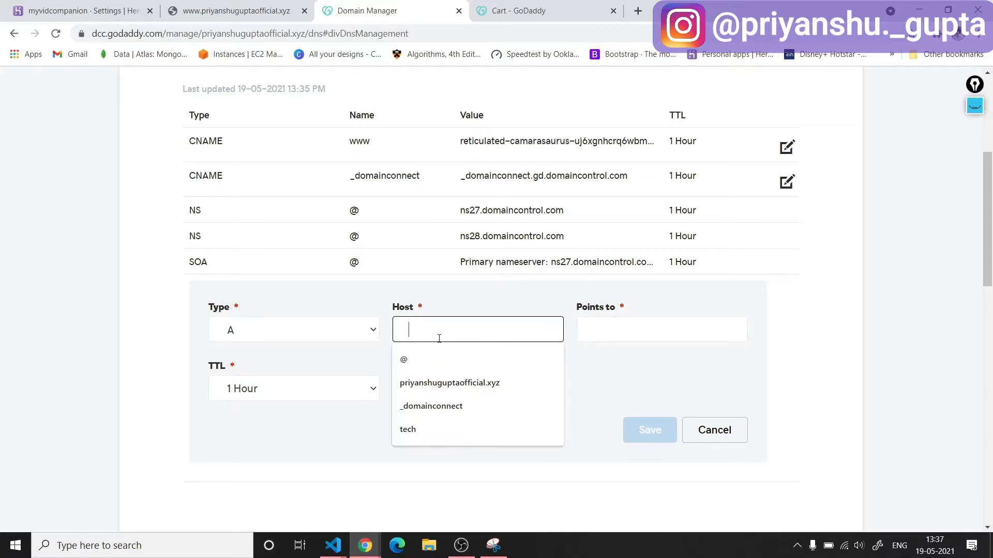
{"action": "left_click", "coordinate": [635, 331]}
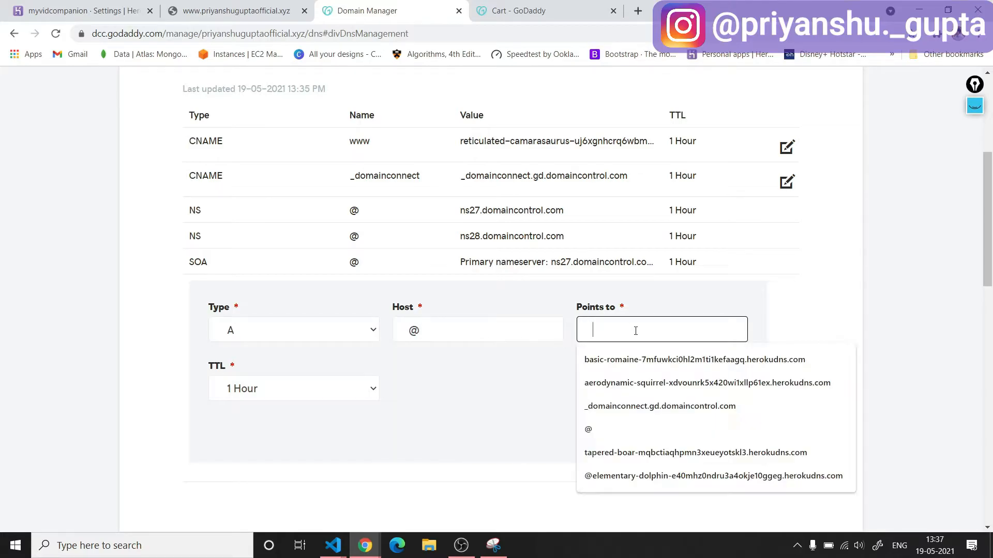
{"action": "left_click", "coordinate": [524, 389]}
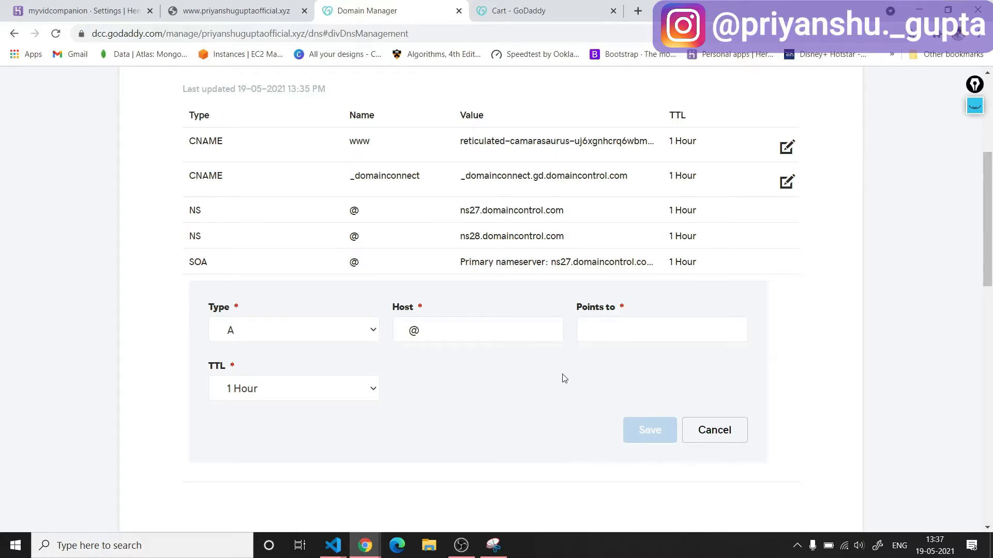
{"action": "left_click", "coordinate": [727, 436]}
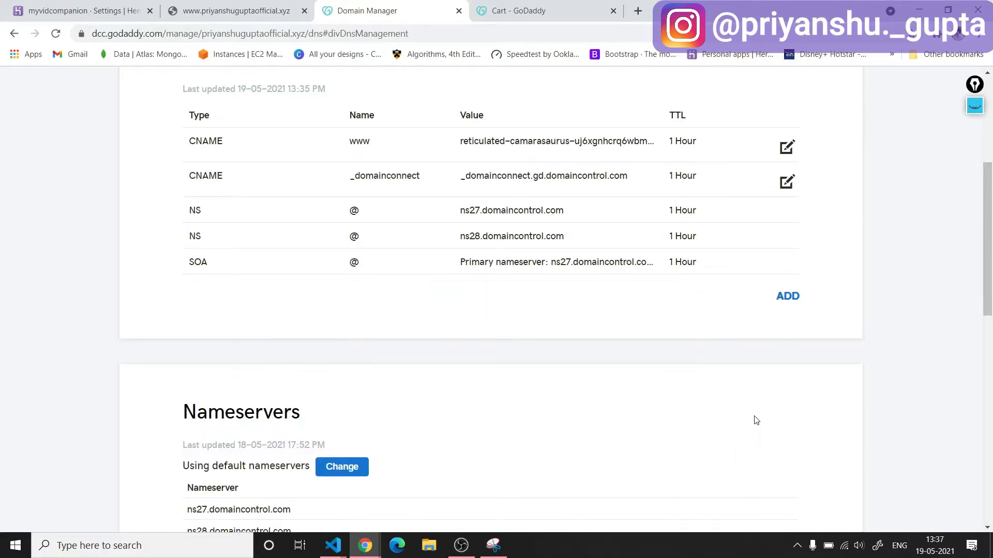
{"action": "scroll", "coordinate": [755, 420], "scroll_direction": "down", "scroll_amount": 2}
{"action": "scroll", "coordinate": [754, 421], "scroll_direction": "down", "scroll_amount": 5}
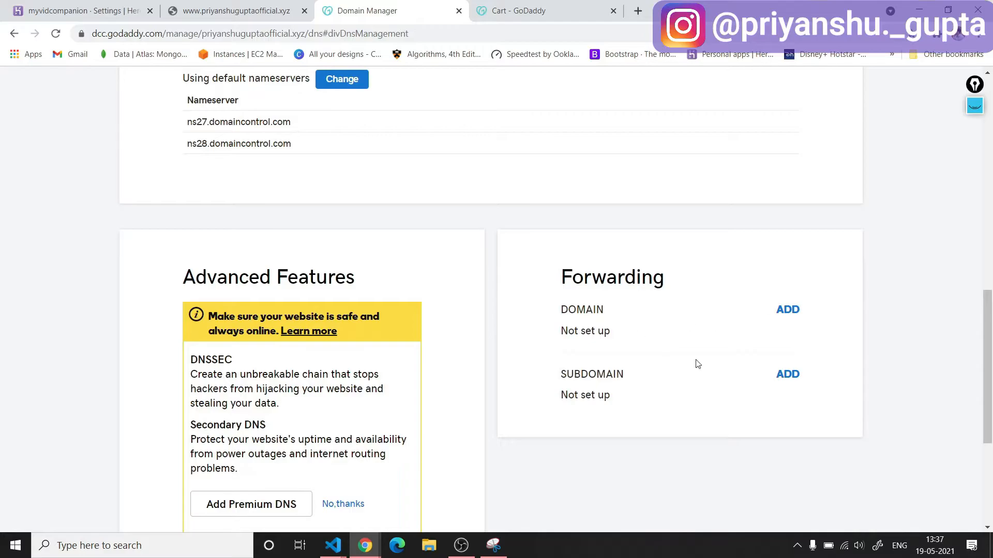
{"action": "left_click", "coordinate": [788, 319]}
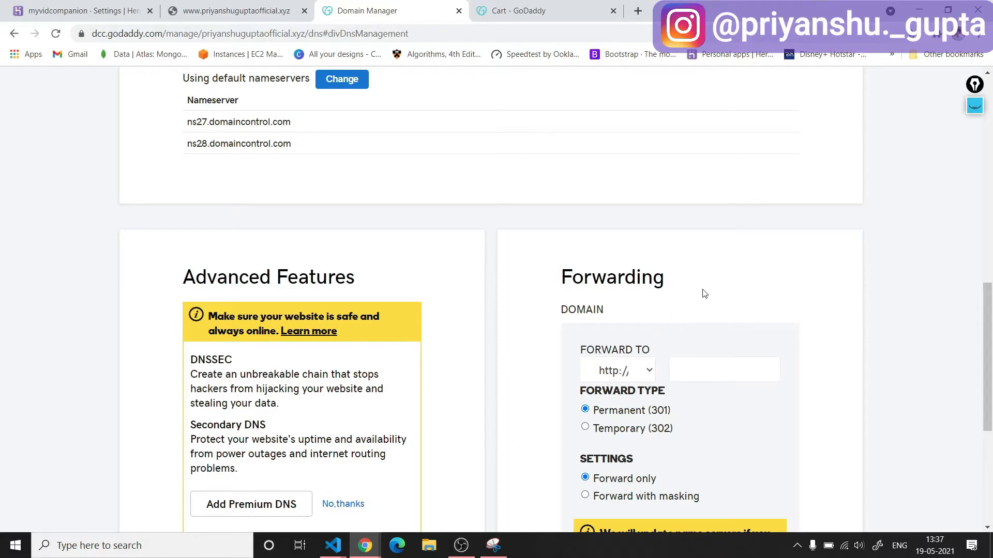
{"action": "left_click", "coordinate": [701, 376]}
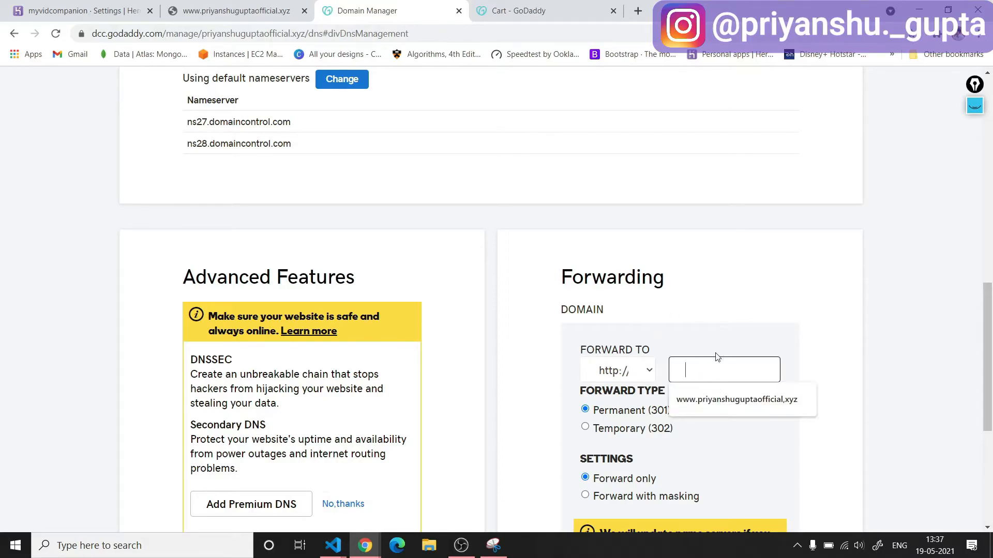
{"action": "left_click", "coordinate": [733, 398]}
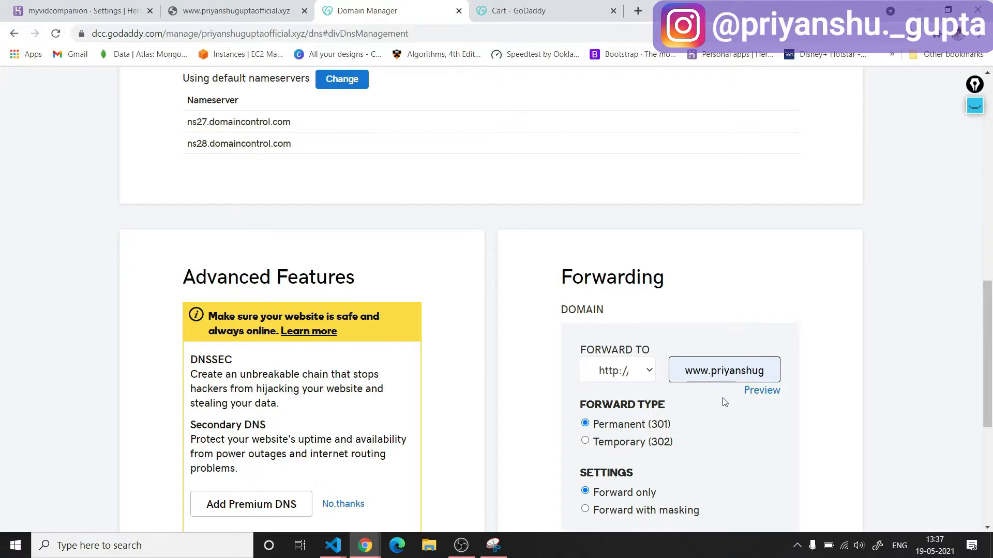
{"action": "scroll", "coordinate": [724, 402], "scroll_direction": "down", "scroll_amount": 3}
{"action": "left_click", "coordinate": [619, 417]}
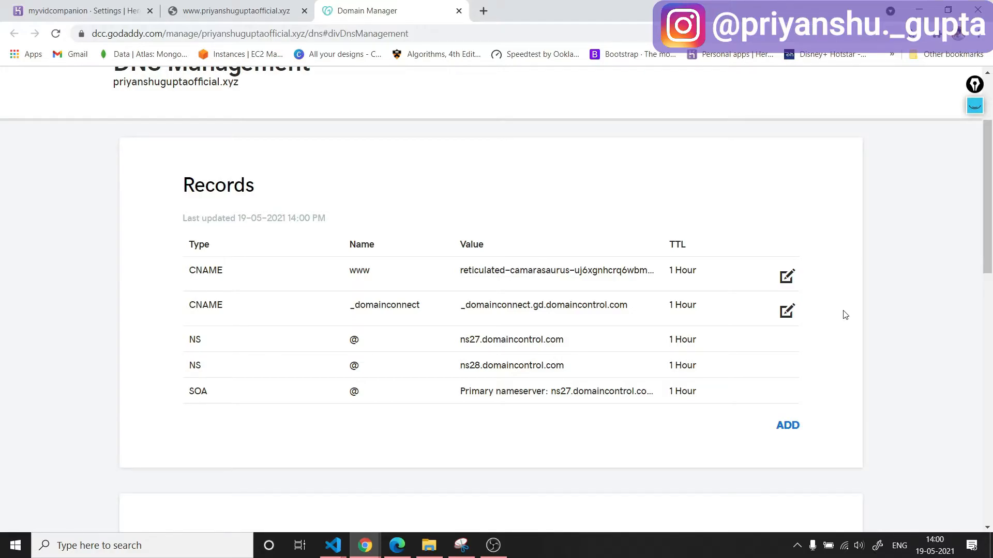
{"action": "scroll", "coordinate": [844, 315], "scroll_direction": "up", "scroll_amount": 3}
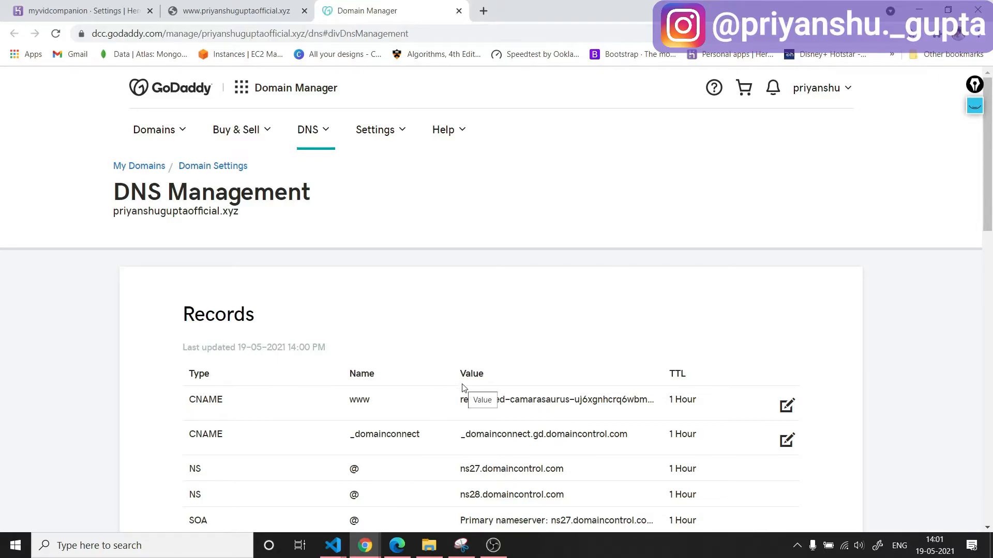
{"action": "left_click", "coordinate": [397, 545]}
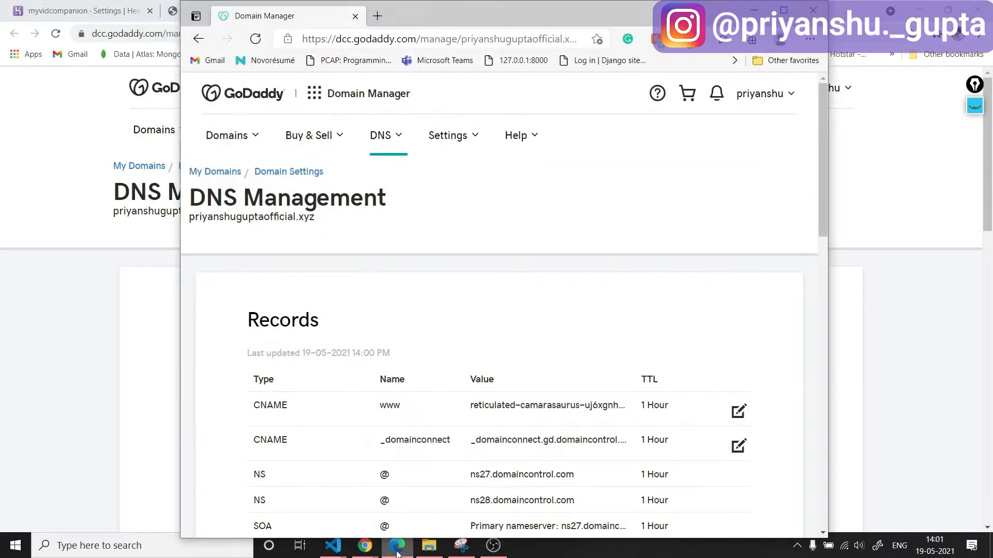
{"action": "scroll", "coordinate": [614, 319], "scroll_direction": "down", "scroll_amount": 10}
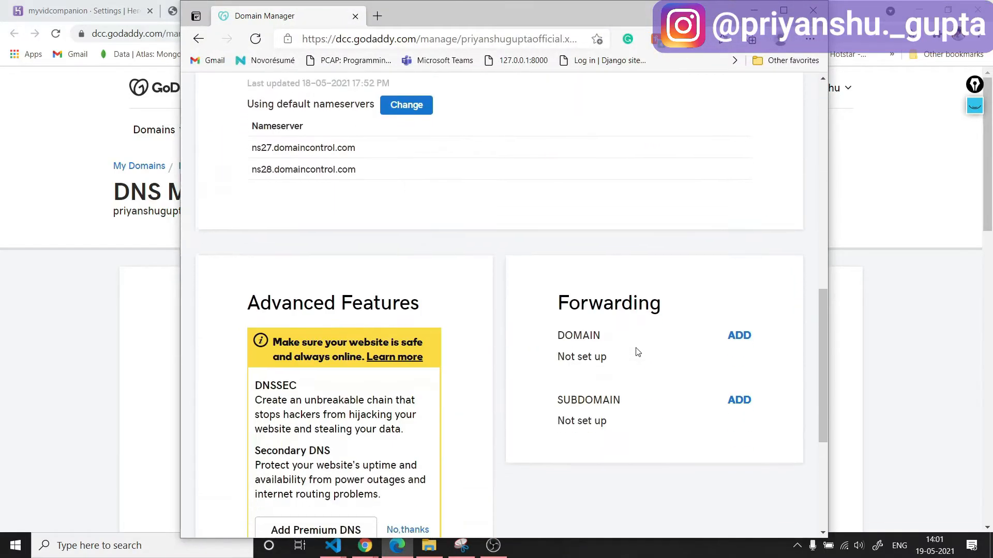
{"action": "left_click", "coordinate": [738, 332]}
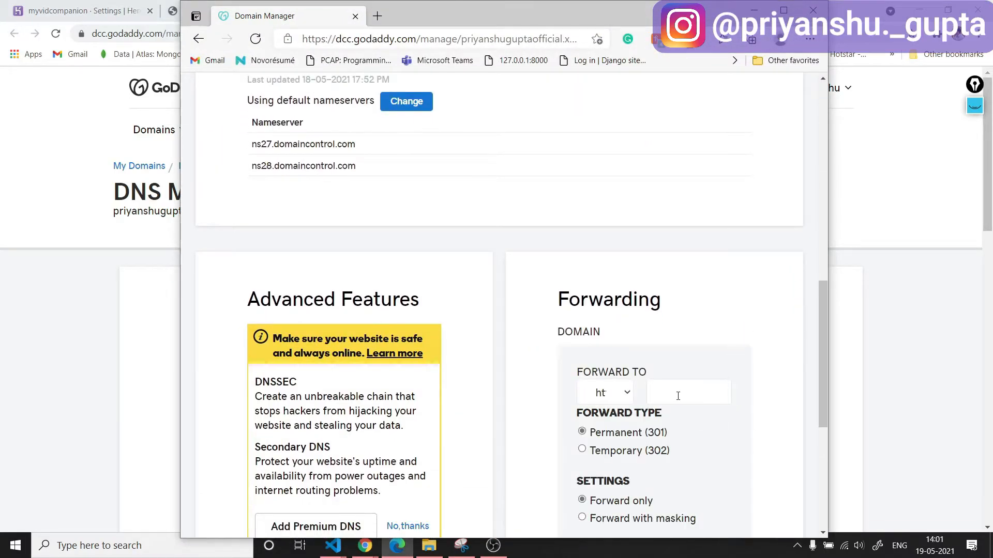
{"action": "left_click", "coordinate": [627, 396]}
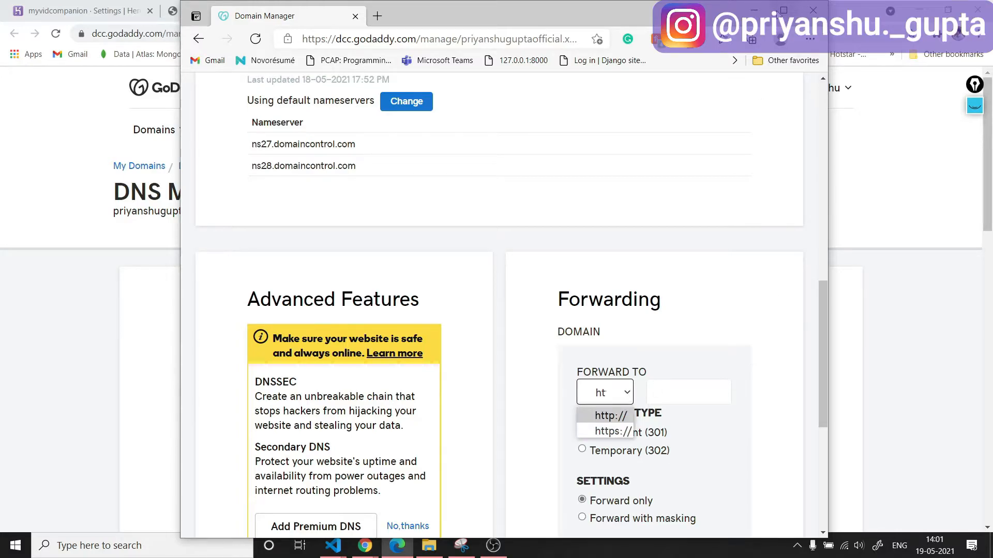
{"action": "left_click", "coordinate": [784, 10]}
{"action": "left_click", "coordinate": [697, 391]}
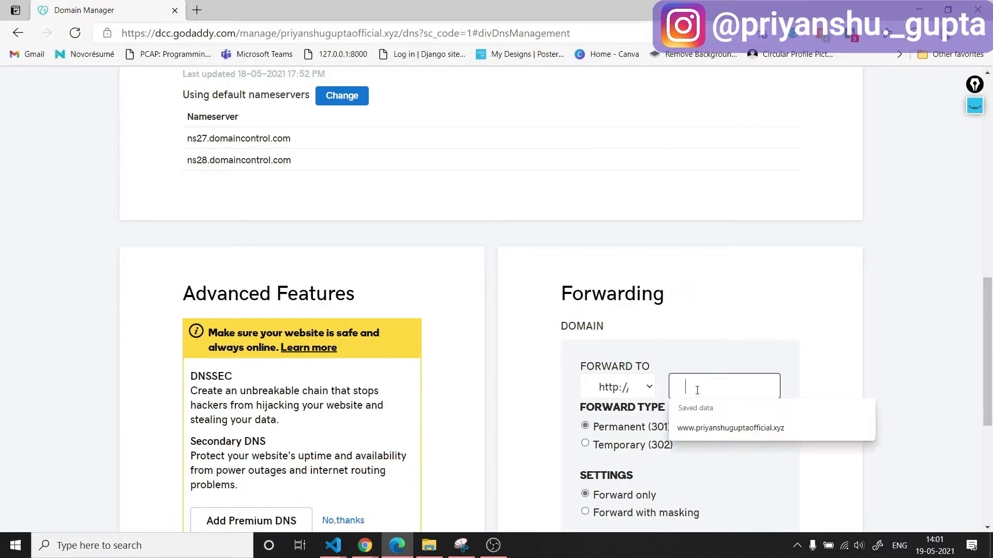
{"action": "left_click", "coordinate": [738, 357]}
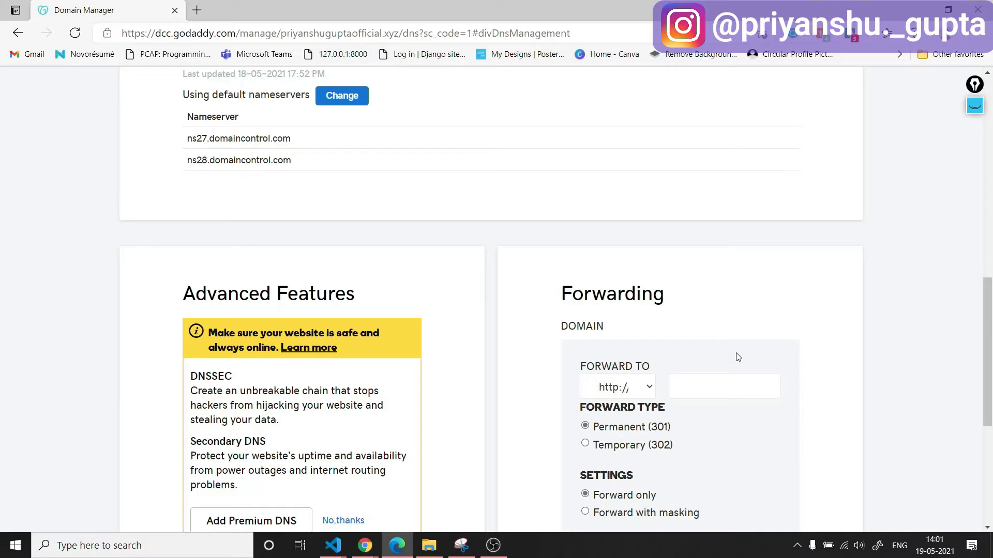
{"action": "left_click", "coordinate": [713, 390]}
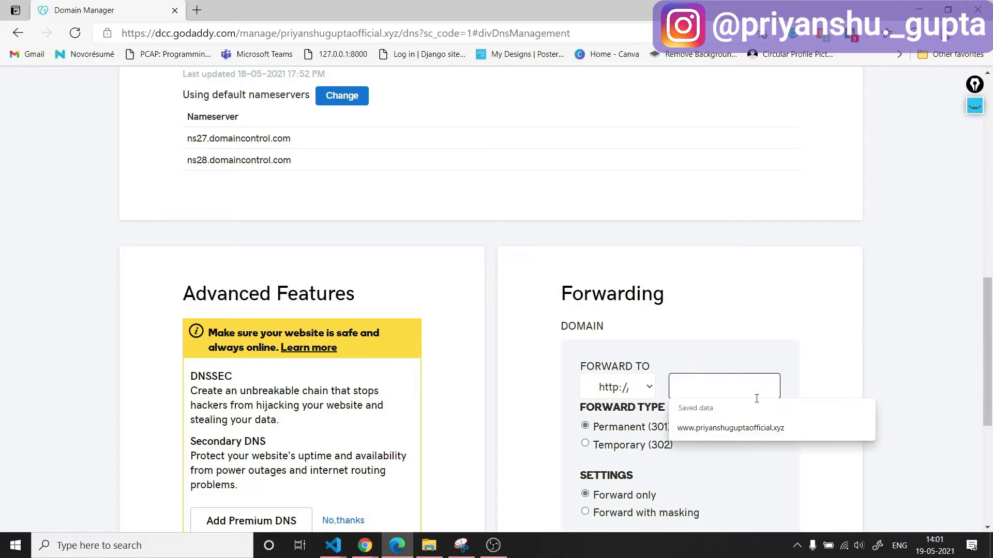
{"action": "left_click", "coordinate": [769, 433]}
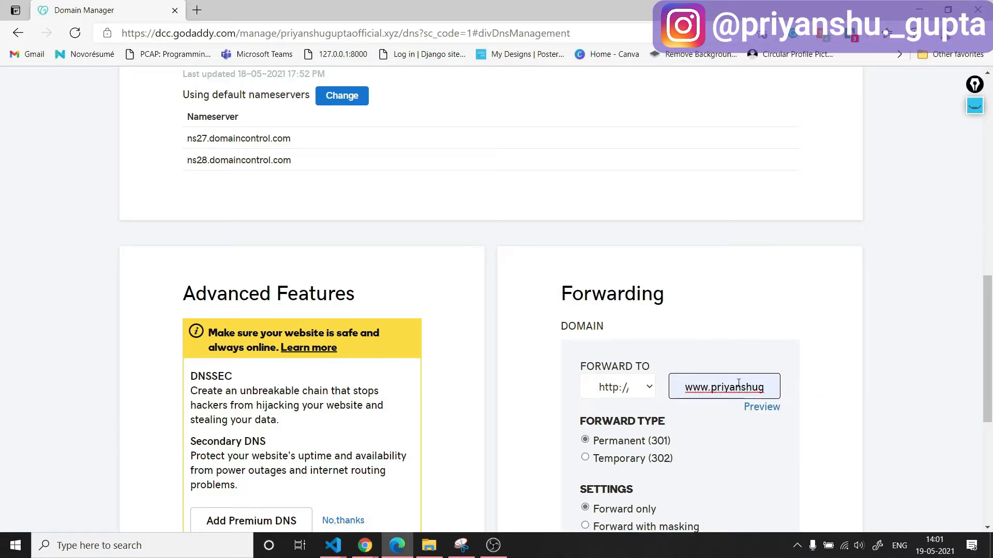
{"action": "scroll", "coordinate": [650, 418], "scroll_direction": "down", "scroll_amount": 5}
{"action": "left_click", "coordinate": [604, 306]}
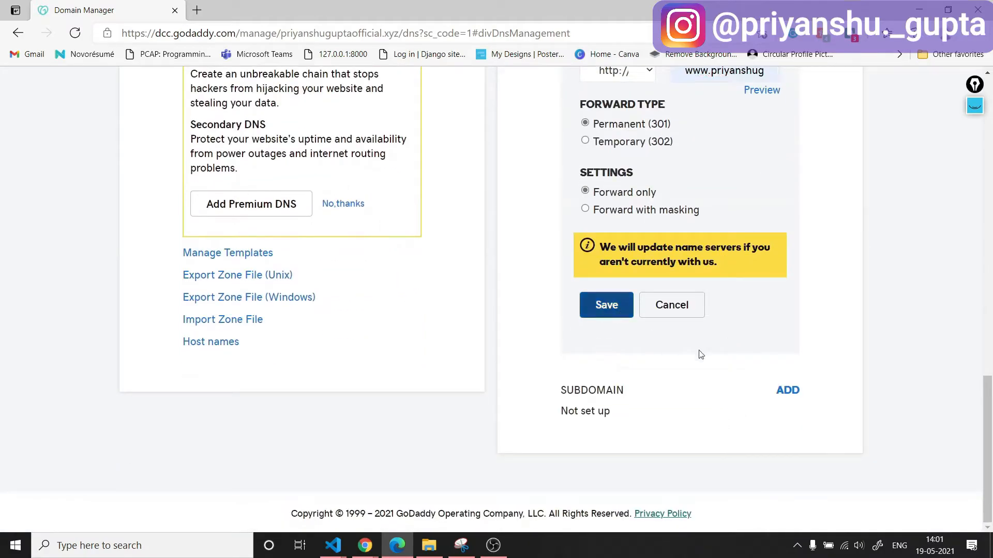
{"action": "scroll", "coordinate": [797, 402], "scroll_direction": "up", "scroll_amount": 3}
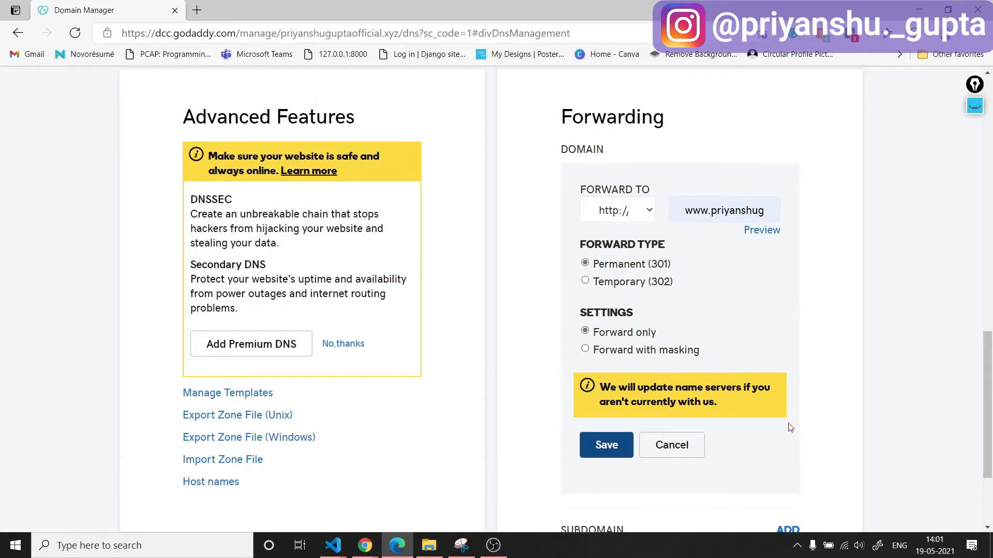
{"action": "scroll", "coordinate": [737, 419], "scroll_direction": "down", "scroll_amount": 8}
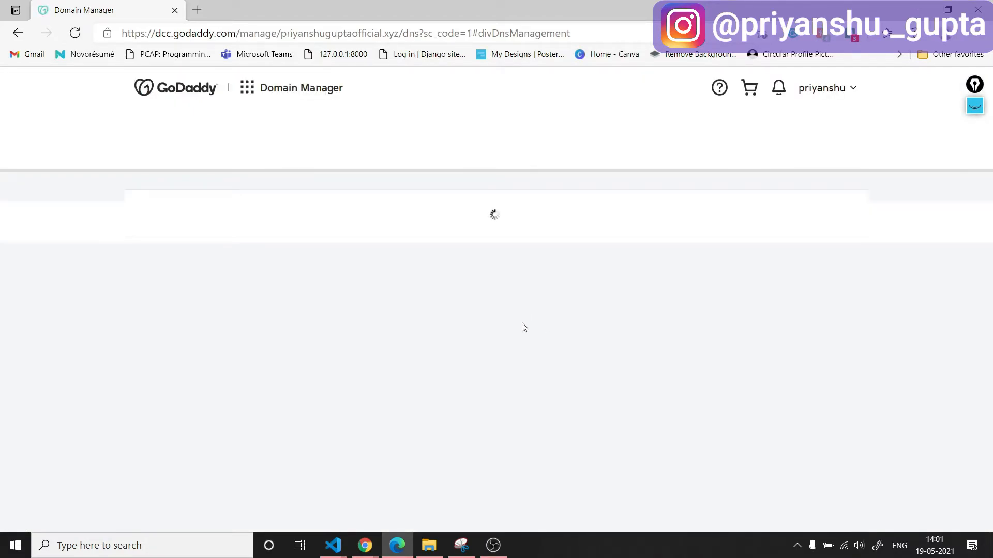
Examine the domain's DNS records, nameservers and forwarding section after saving the forwarding.
{"action": "scroll", "coordinate": [505, 413], "scroll_direction": "down", "scroll_amount": 3}
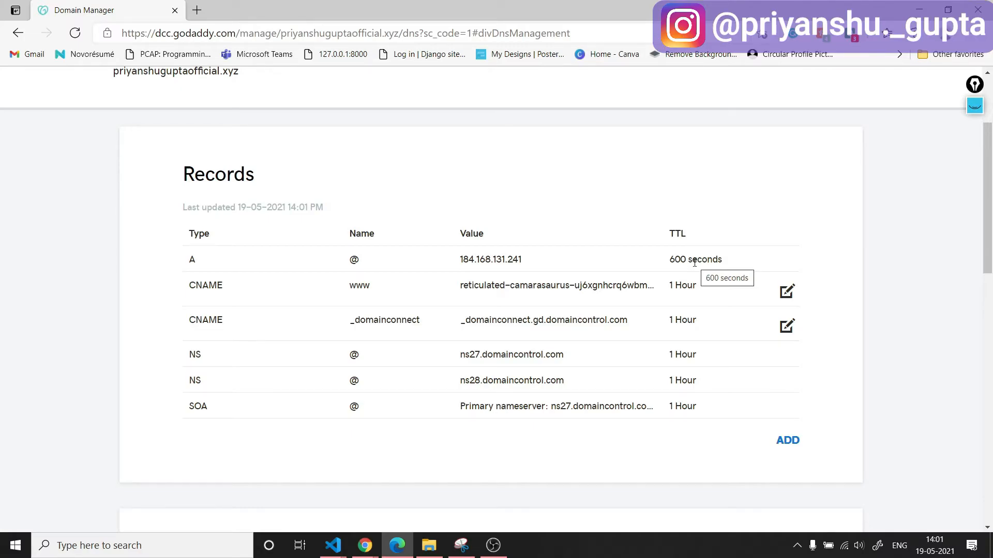
{"action": "scroll", "coordinate": [510, 264], "scroll_direction": "up", "scroll_amount": 2}
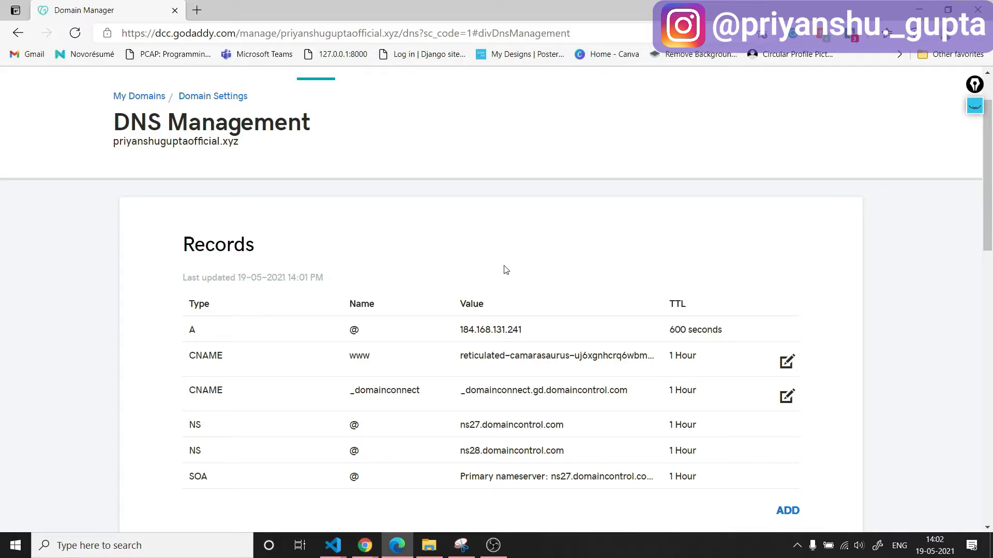
{"action": "scroll", "coordinate": [627, 295], "scroll_direction": "down", "scroll_amount": 4}
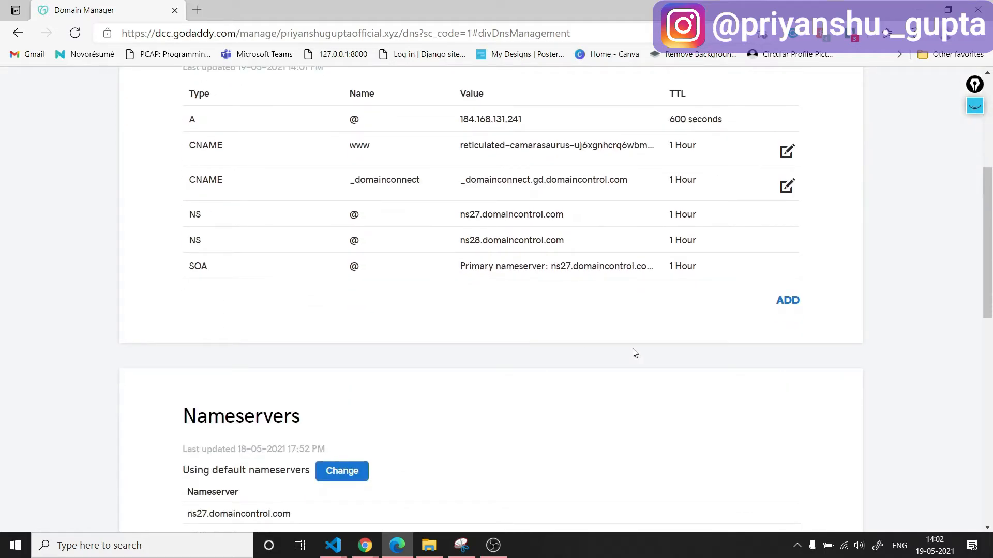
{"action": "scroll", "coordinate": [632, 350], "scroll_direction": "down", "scroll_amount": 1}
{"action": "scroll", "coordinate": [533, 300], "scroll_direction": "up", "scroll_amount": 4}
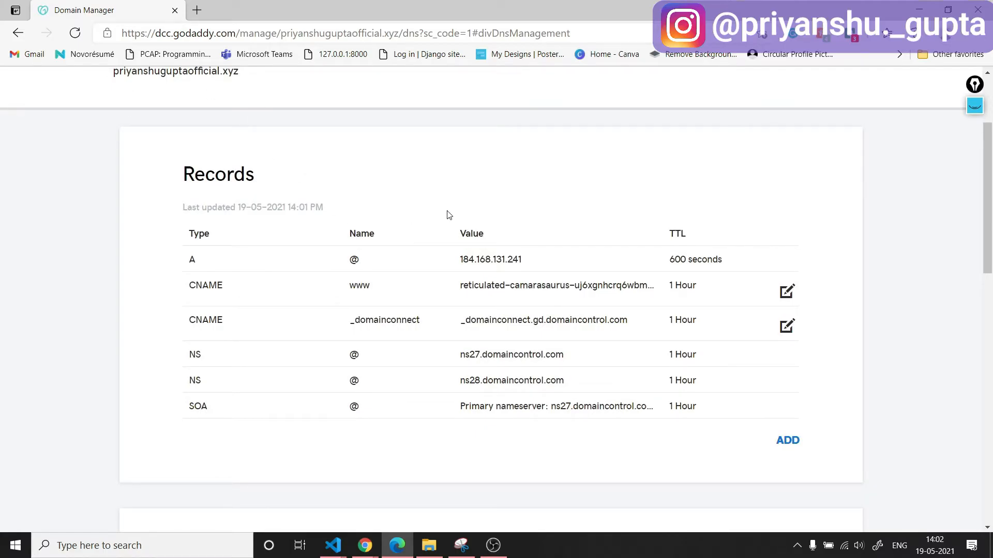
{"action": "scroll", "coordinate": [449, 215], "scroll_direction": "up", "scroll_amount": 3}
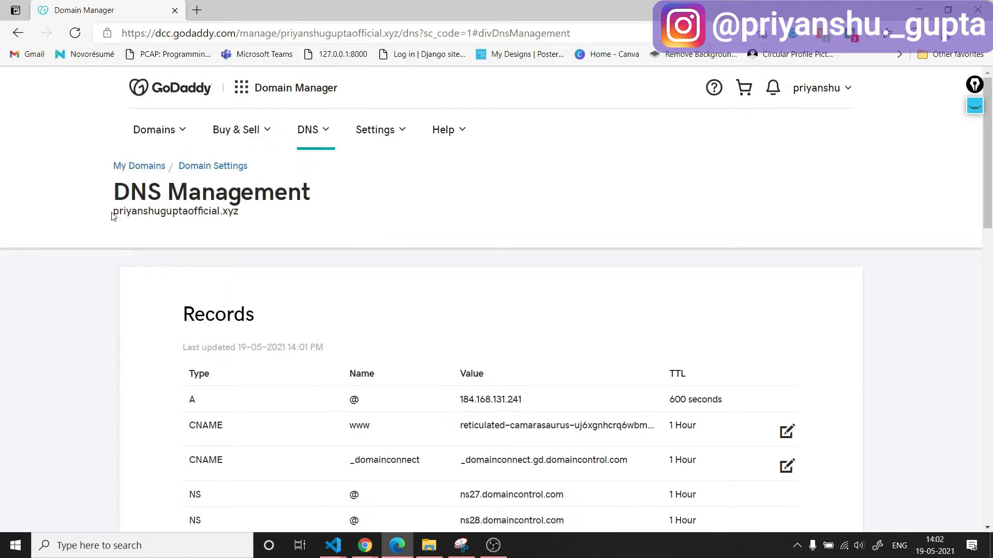
{"action": "left_click_drag", "start_coordinate": [111, 216], "coordinate": [264, 214]}
{"action": "left_click", "coordinate": [350, 243]}
{"action": "left_click_drag", "start_coordinate": [112, 213], "coordinate": [258, 217]}
{"action": "left_click", "coordinate": [261, 218]}
{"action": "scroll", "coordinate": [288, 237], "scroll_direction": "down", "scroll_amount": 3}
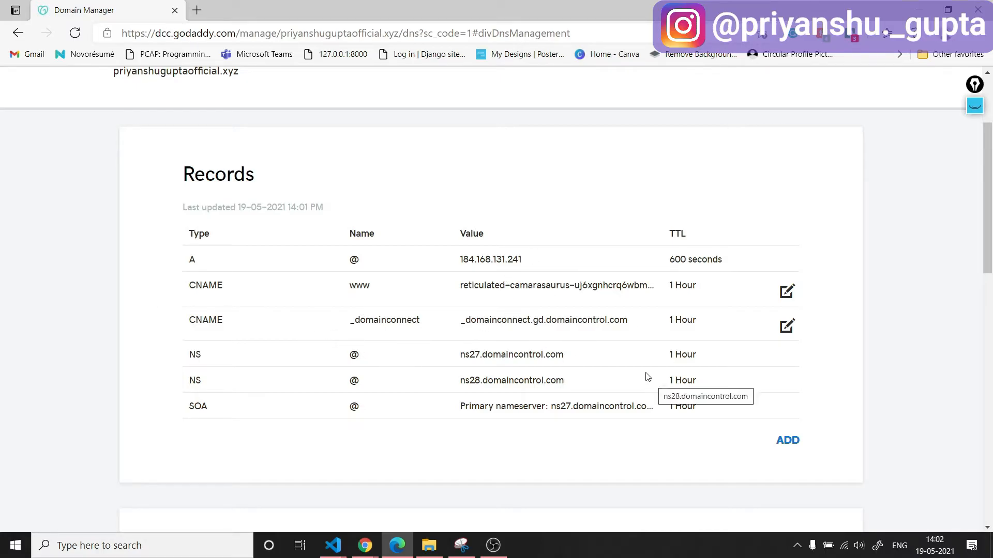
{"action": "scroll", "coordinate": [656, 373], "scroll_direction": "down", "scroll_amount": 8}
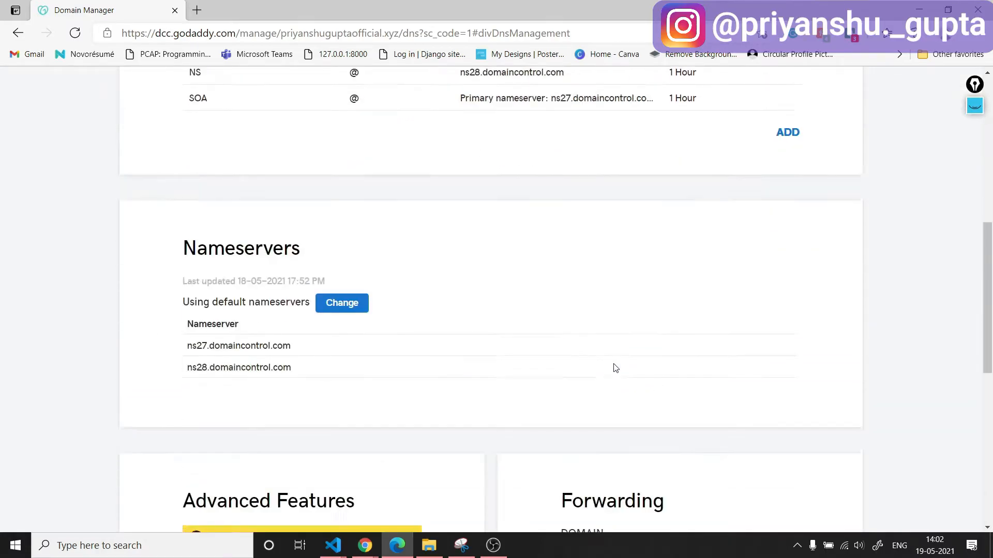
{"action": "scroll", "coordinate": [639, 392], "scroll_direction": "down", "scroll_amount": 3}
Return to Chrome, reload the GoDaddy DNS Management page and check its records list.
{"action": "left_click", "coordinate": [918, 10]}
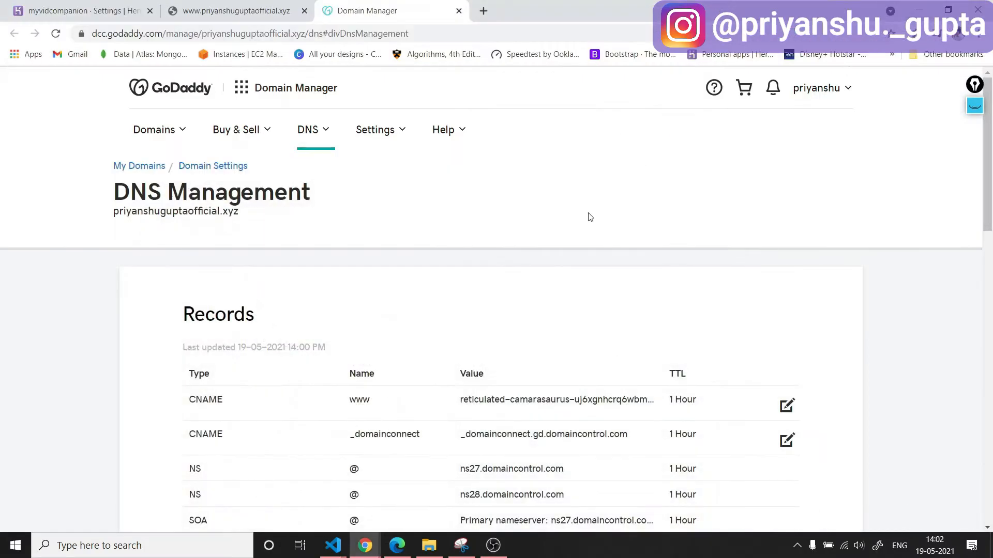
{"action": "left_click", "coordinate": [56, 33]}
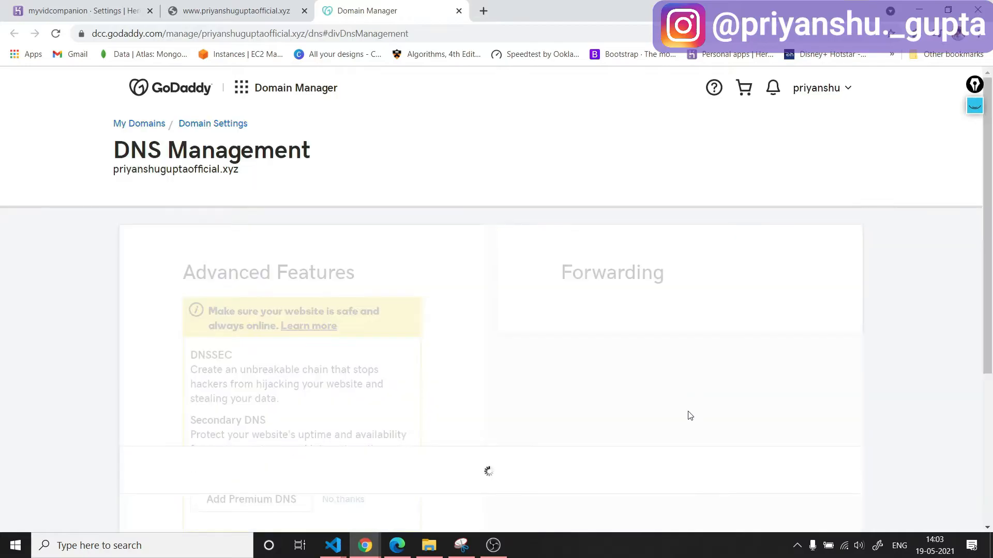
{"action": "scroll", "coordinate": [724, 398], "scroll_direction": "down", "scroll_amount": 5}
{"action": "scroll", "coordinate": [725, 399], "scroll_direction": "up", "scroll_amount": 3}
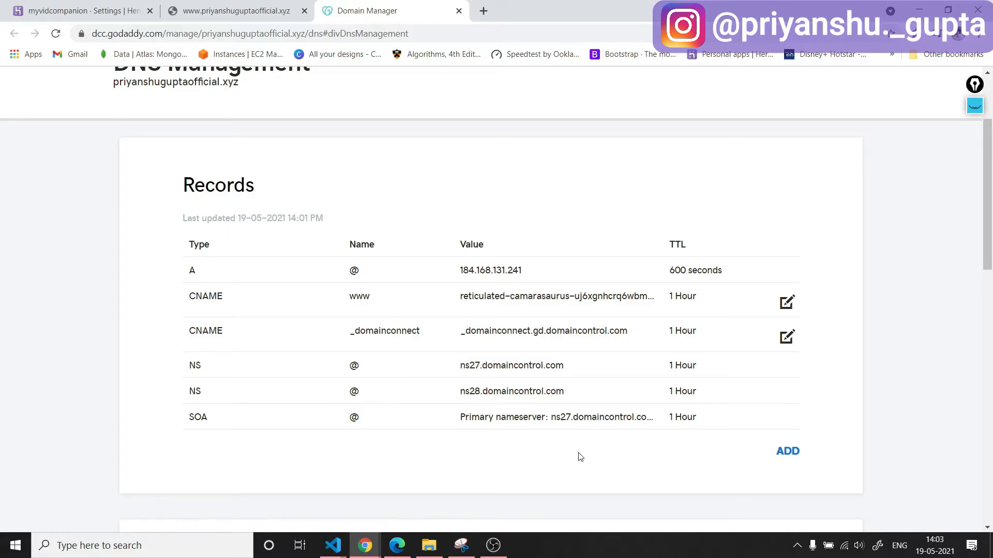
{"action": "left_click_drag", "start_coordinate": [112, 83], "coordinate": [224, 97]}
{"action": "left_click", "coordinate": [344, 196]}
Start a new CNAME record in the GoDaddy DNS records with the host "tech".
{"action": "left_click", "coordinate": [789, 455]}
{"action": "scroll", "coordinate": [474, 426], "scroll_direction": "down", "scroll_amount": 3}
{"action": "left_click", "coordinate": [333, 357]}
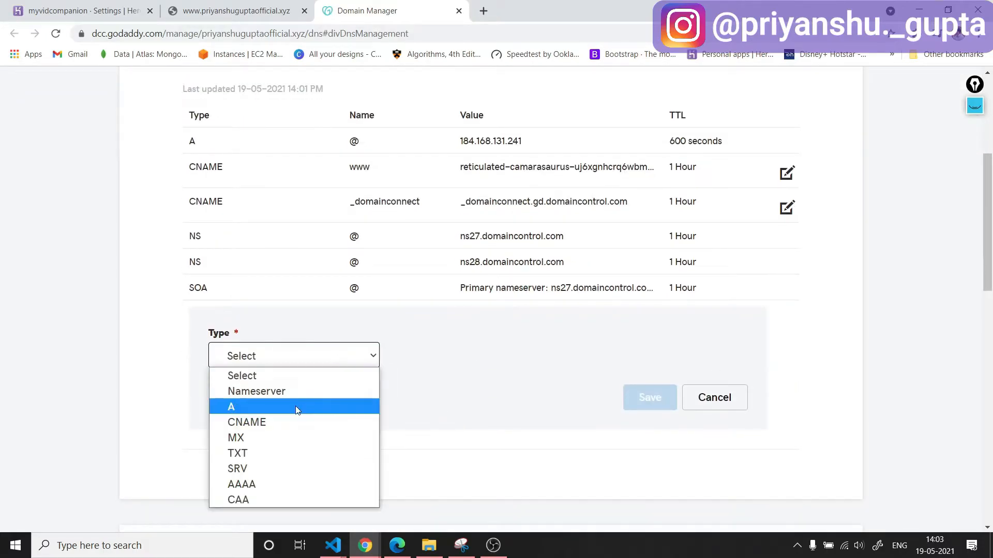
{"action": "left_click", "coordinate": [293, 420]}
{"action": "left_click", "coordinate": [441, 359]}
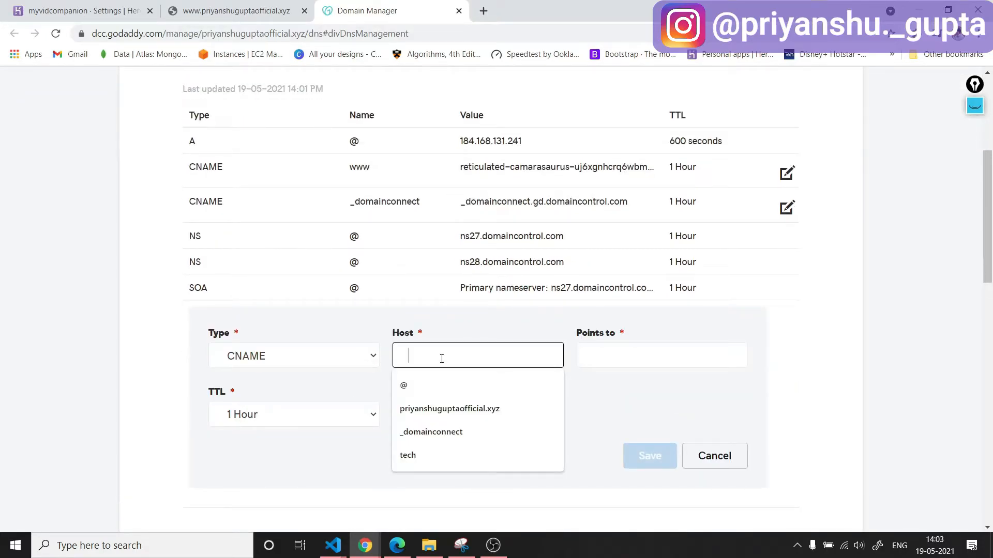
{"action": "left_click", "coordinate": [483, 353]}
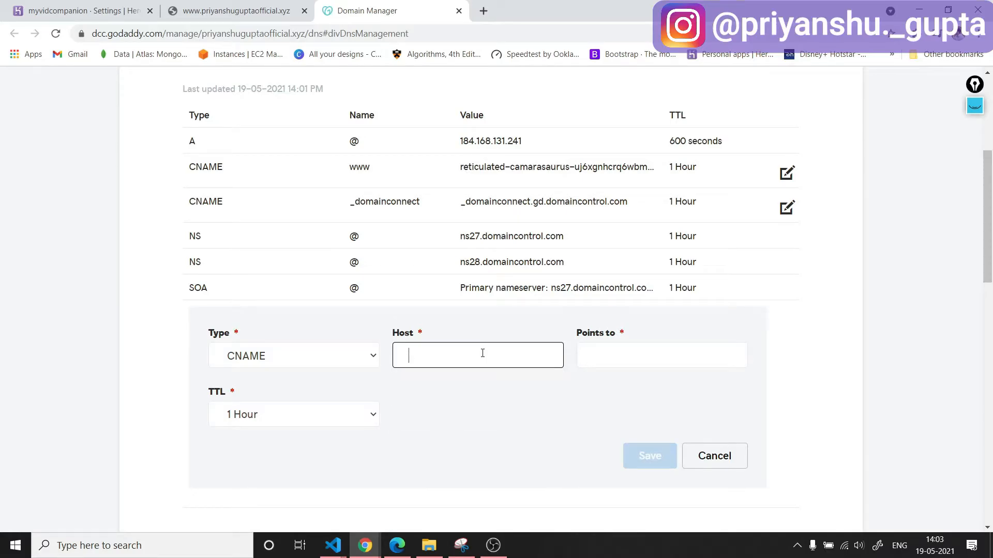
{"action": "type", "text": "tech"}
{"action": "key", "text": "ctrl+1"}
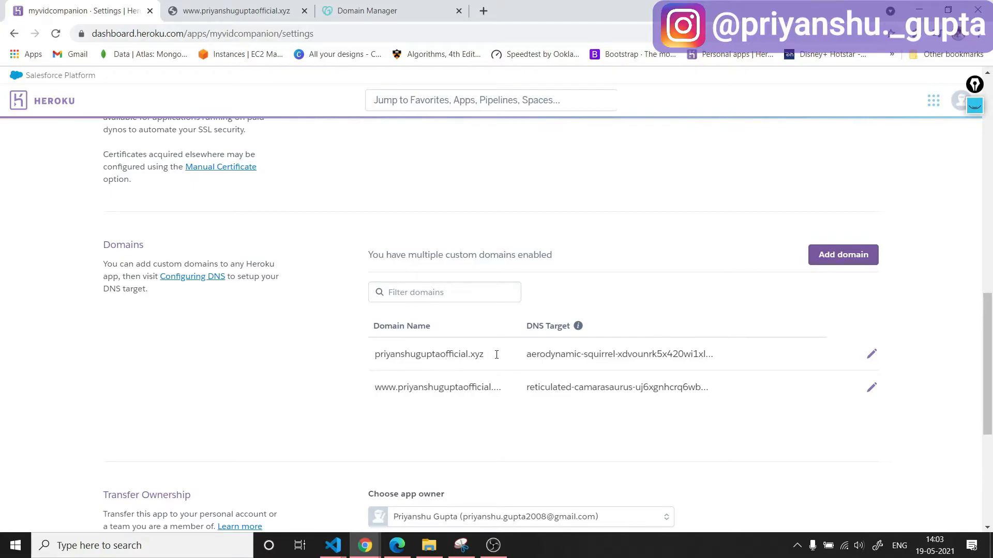
{"action": "key", "text": "ctrl+2"}
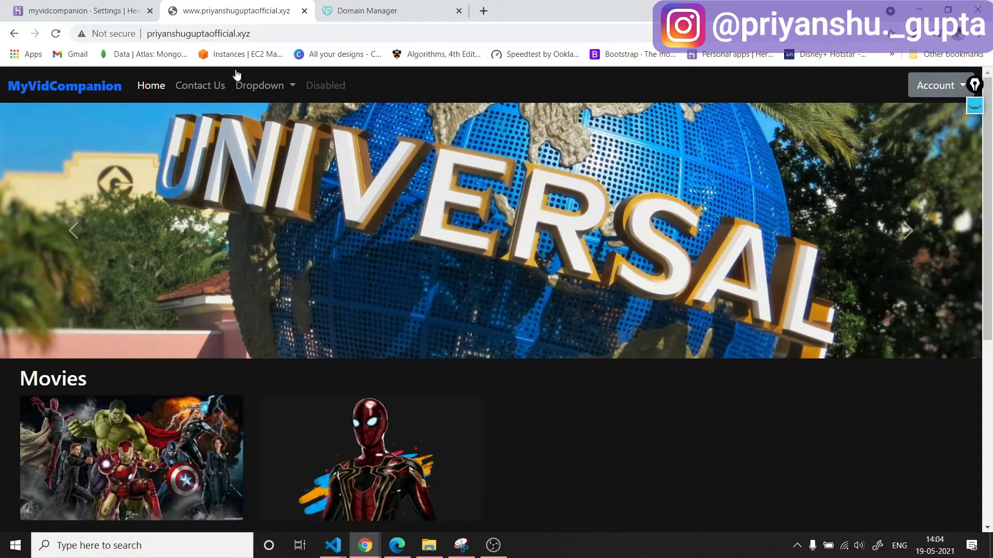
{"action": "left_click", "coordinate": [315, 34]}
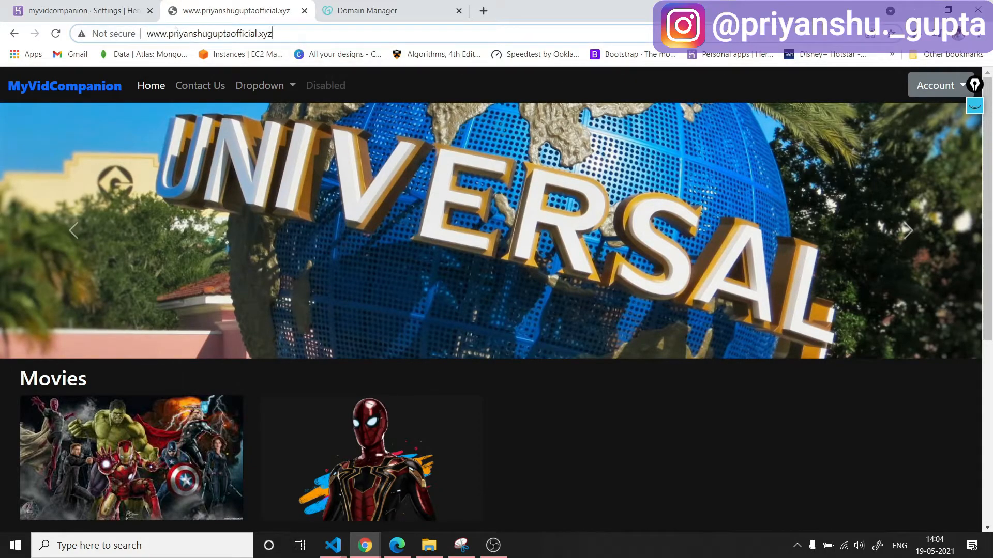
{"action": "key", "text": "BackSpace"}
{"action": "key", "text": "BackSpace"}
{"action": "key", "text": "BackSpace"}
{"action": "key", "text": "BackSpace"}
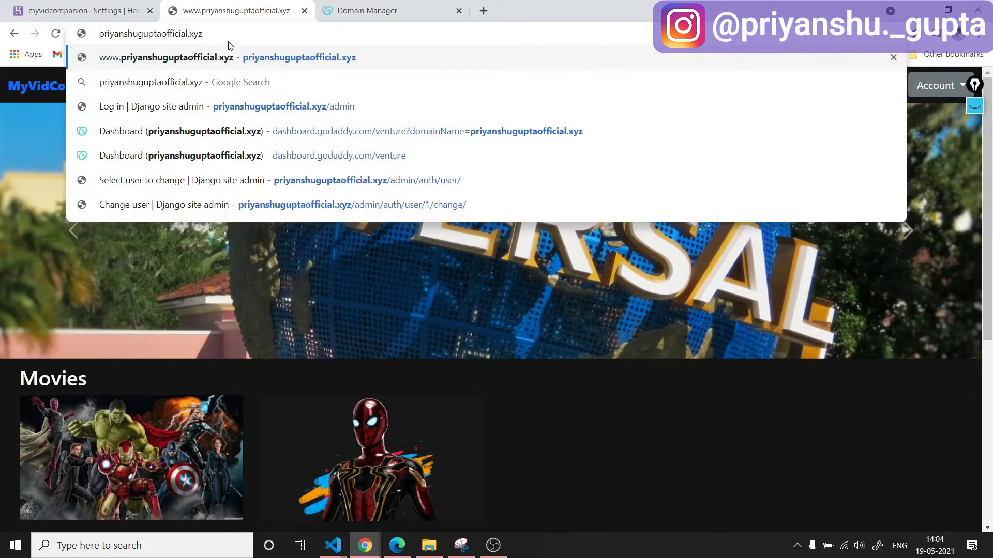
{"action": "key", "text": "Return"}
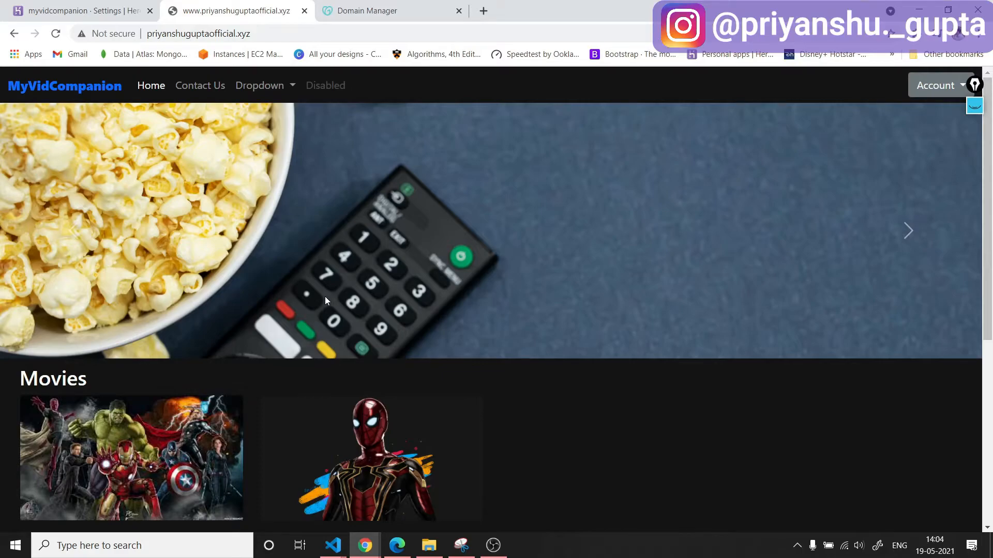
Add the "tech" subdomain of the custom domain to the Heroku app's domains, keeping No SNI Endpoint.
{"action": "left_click", "coordinate": [37, 7]}
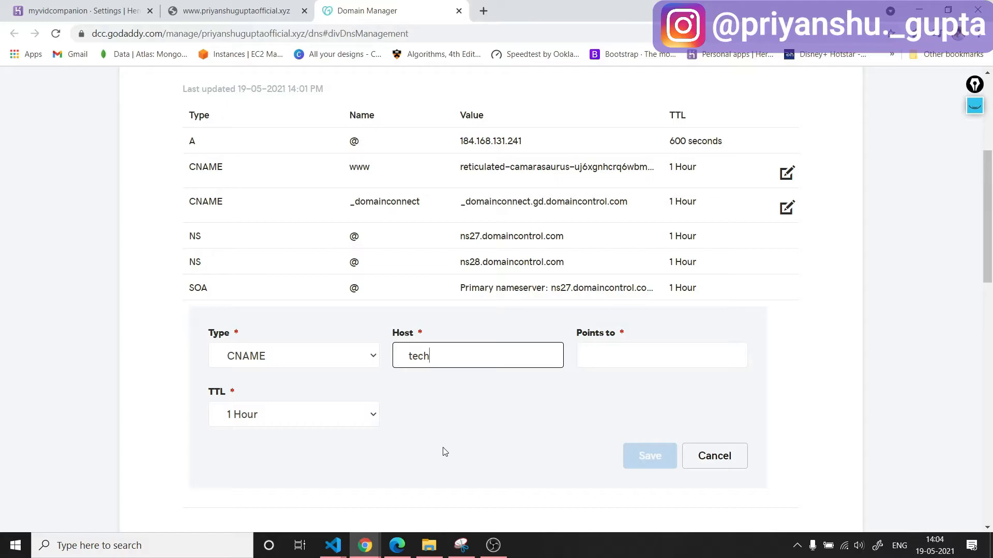
{"action": "scroll", "coordinate": [444, 451], "scroll_direction": "up", "scroll_amount": 4}
{"action": "scroll", "coordinate": [361, 445], "scroll_direction": "down", "scroll_amount": 4}
{"action": "left_click", "coordinate": [77, 10]}
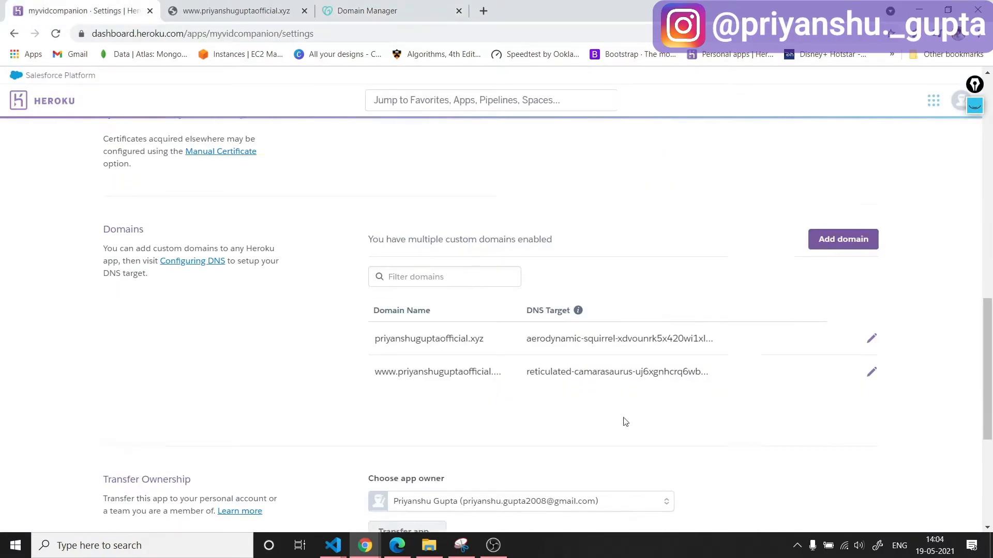
{"action": "left_click", "coordinate": [841, 319]}
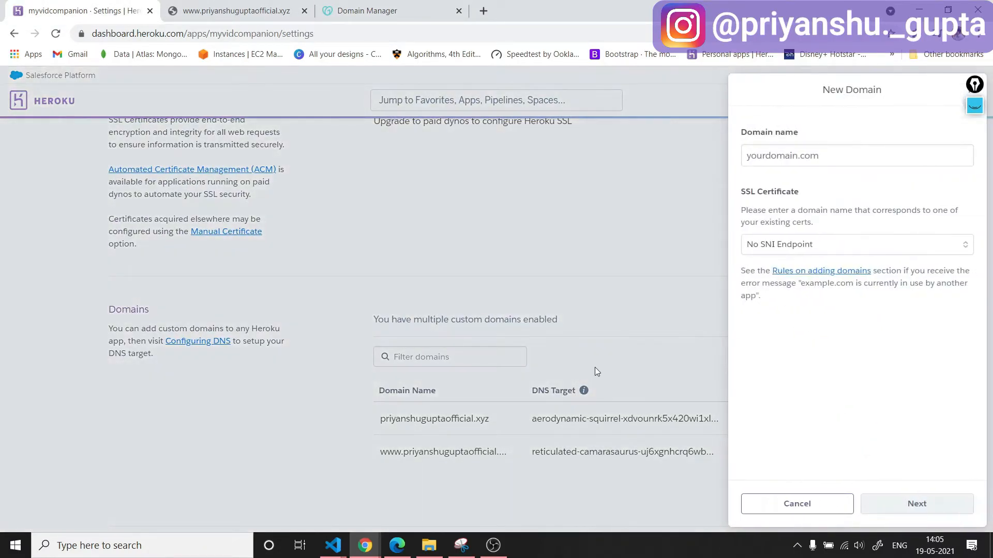
{"action": "left_click", "coordinate": [781, 160]}
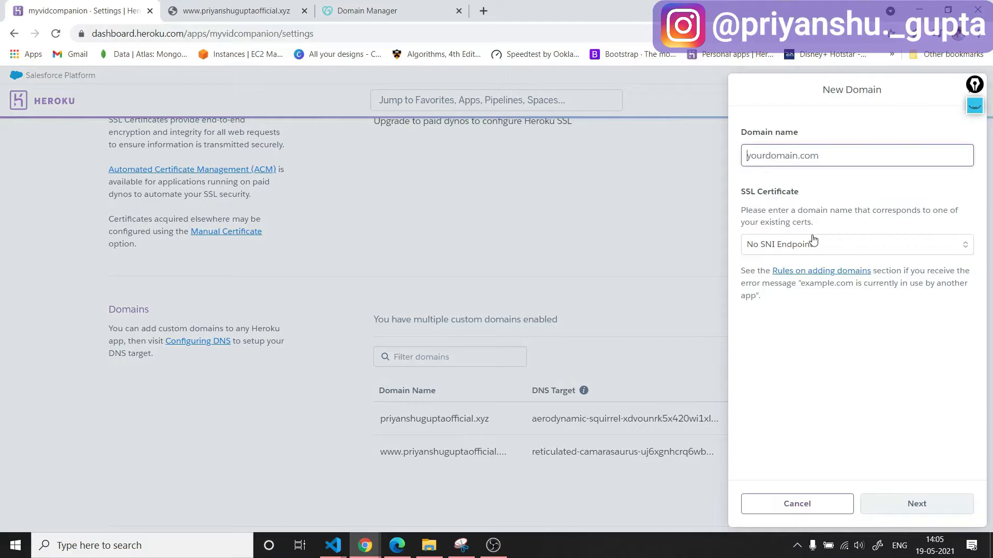
{"action": "type", "text": "tech.priyanshu"}
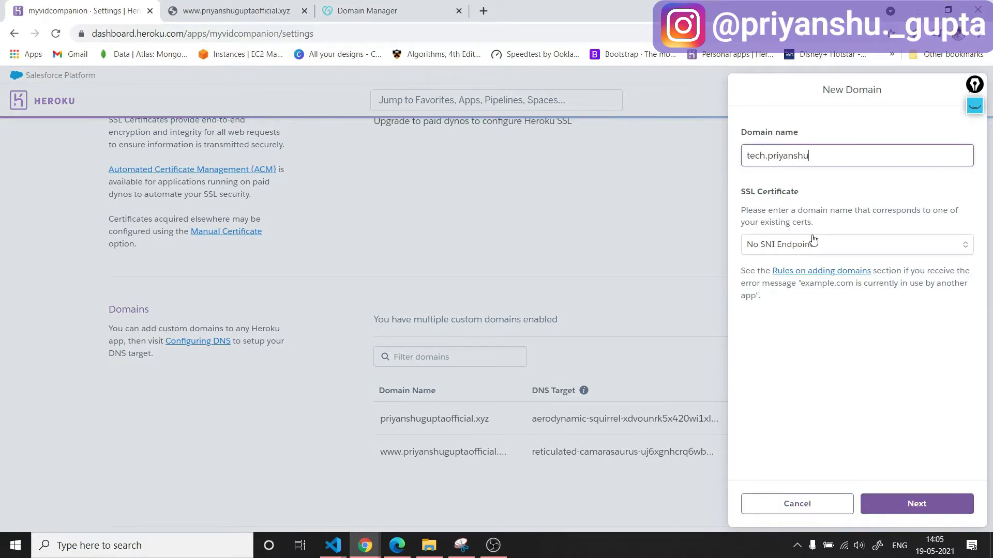
{"action": "type", "text": "guptaofficial.xy"}
{"action": "left_click", "coordinate": [928, 505]}
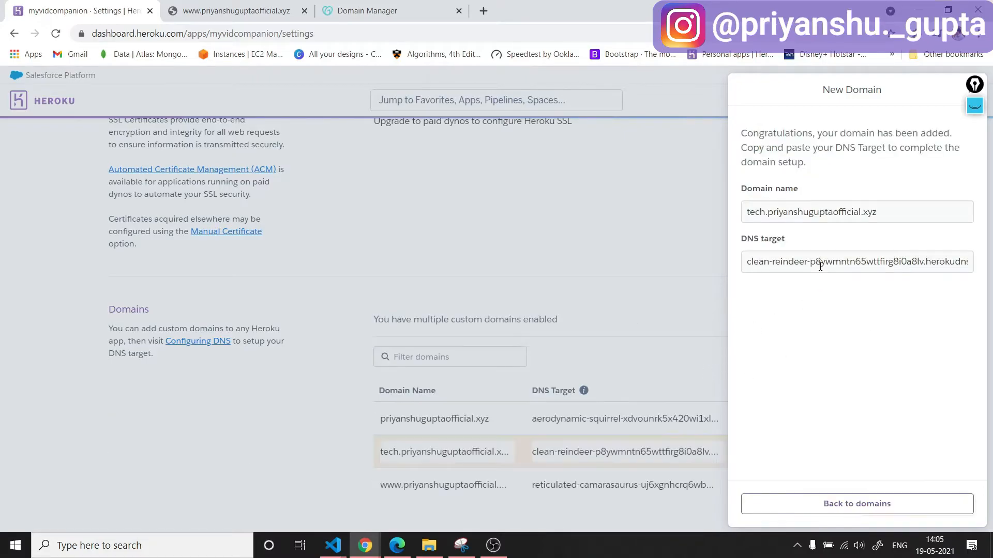
Copy the new subdomain's Heroku DNS target into the "tech" CNAME record's Points to value in GoDaddy and save the record.
{"action": "left_click", "coordinate": [828, 261]}
{"action": "key", "text": "ctrl+c"}
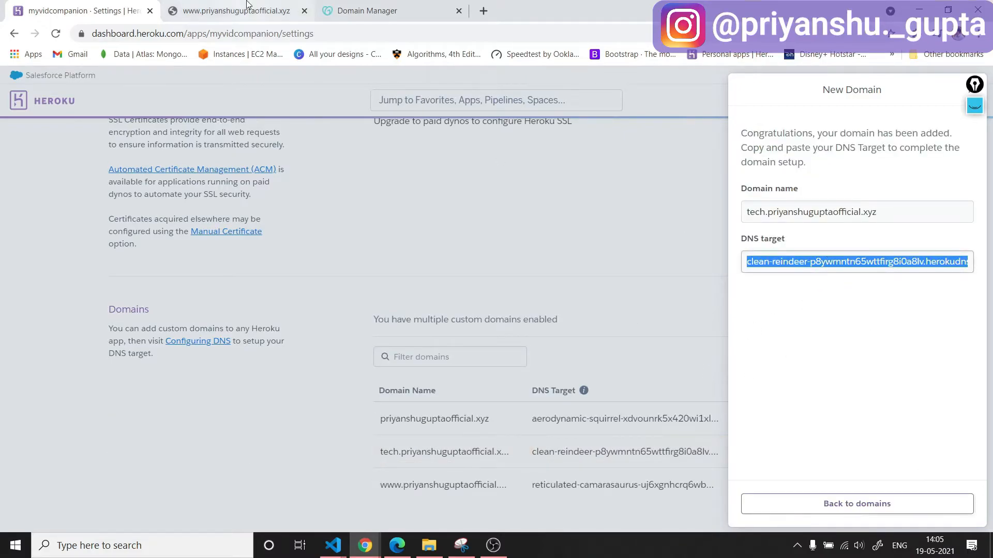
{"action": "left_click", "coordinate": [359, 9]}
{"action": "left_click", "coordinate": [622, 359]}
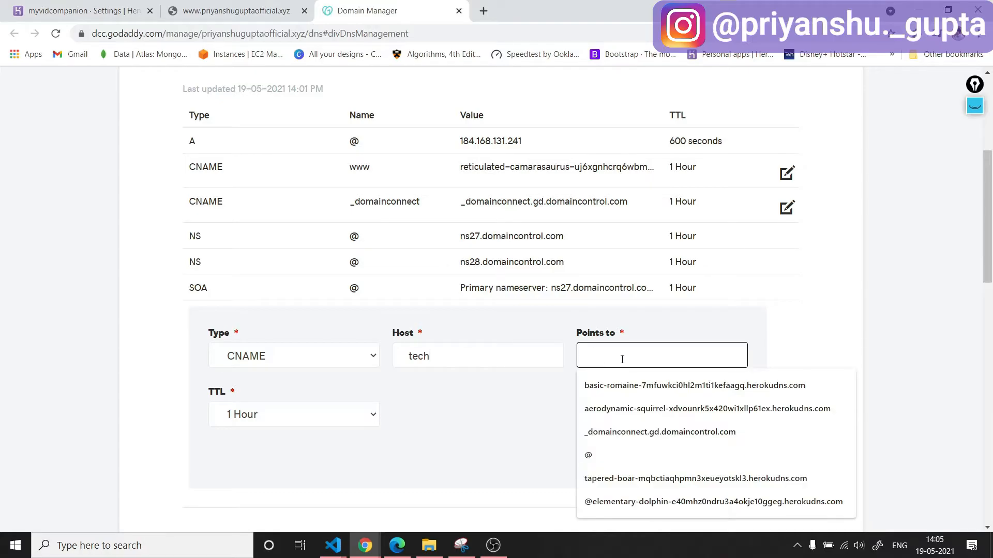
{"action": "key", "text": "ctrl+v"}
{"action": "left_click", "coordinate": [651, 456]}
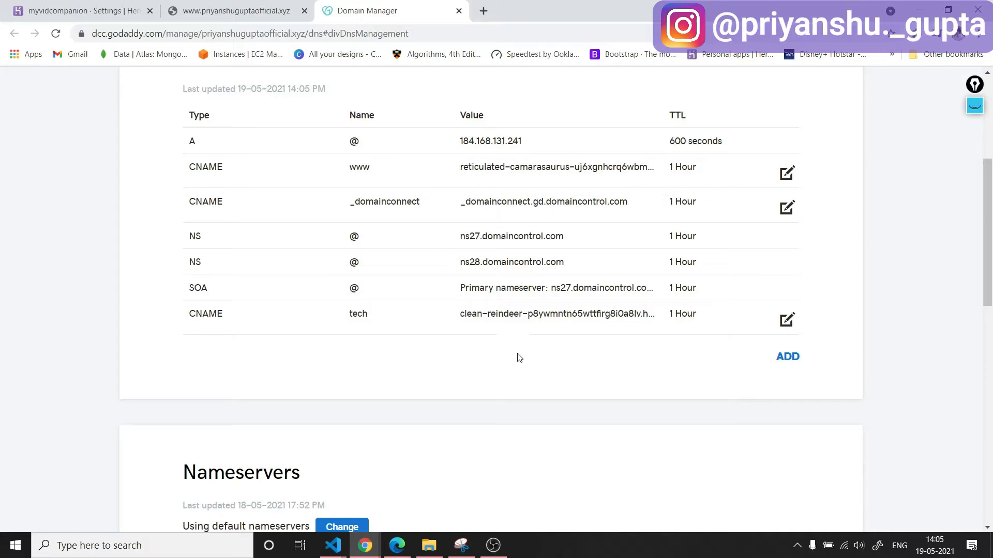
Close Heroku's New Domain form and remove the bare custom domain from the app's domain list.
{"action": "left_click", "coordinate": [124, 11]}
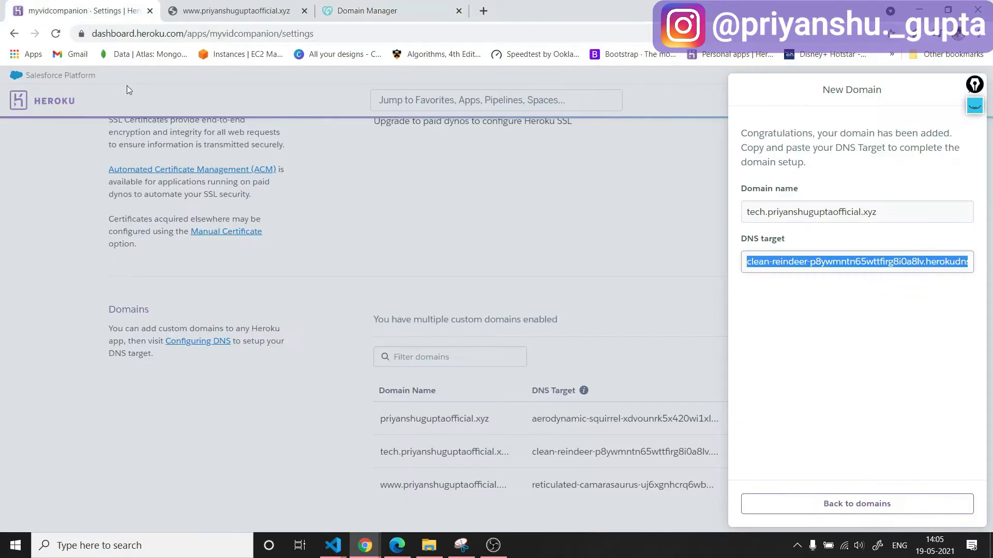
{"action": "left_click_drag", "start_coordinate": [972, 87], "coordinate": [979, 120]}
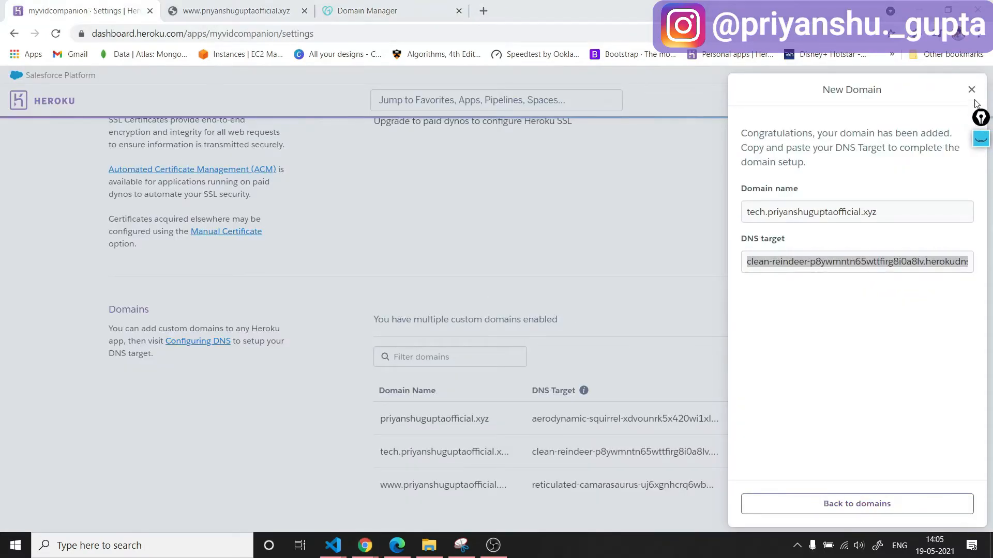
{"action": "left_click", "coordinate": [971, 90]}
{"action": "scroll", "coordinate": [501, 393], "scroll_direction": "down", "scroll_amount": 1}
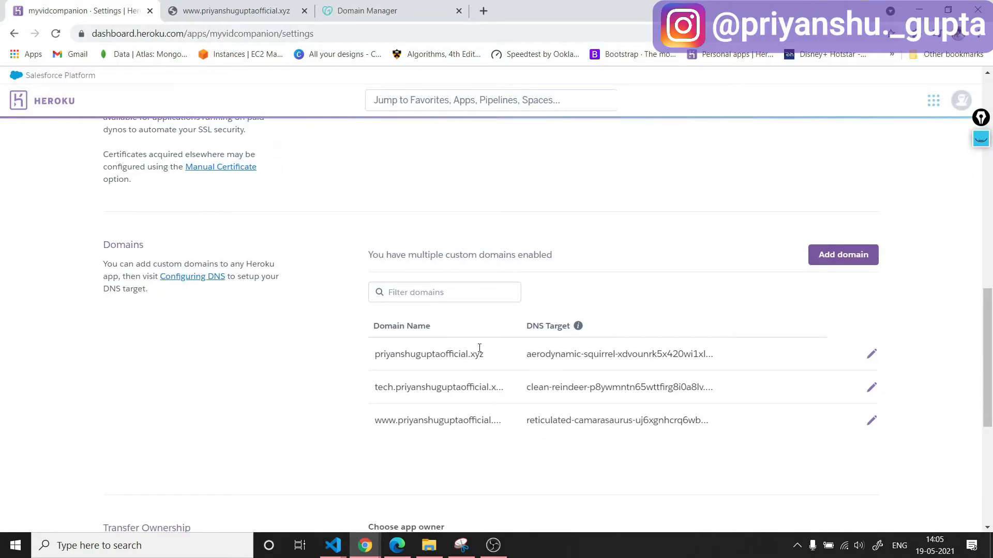
{"action": "left_click", "coordinate": [871, 354]}
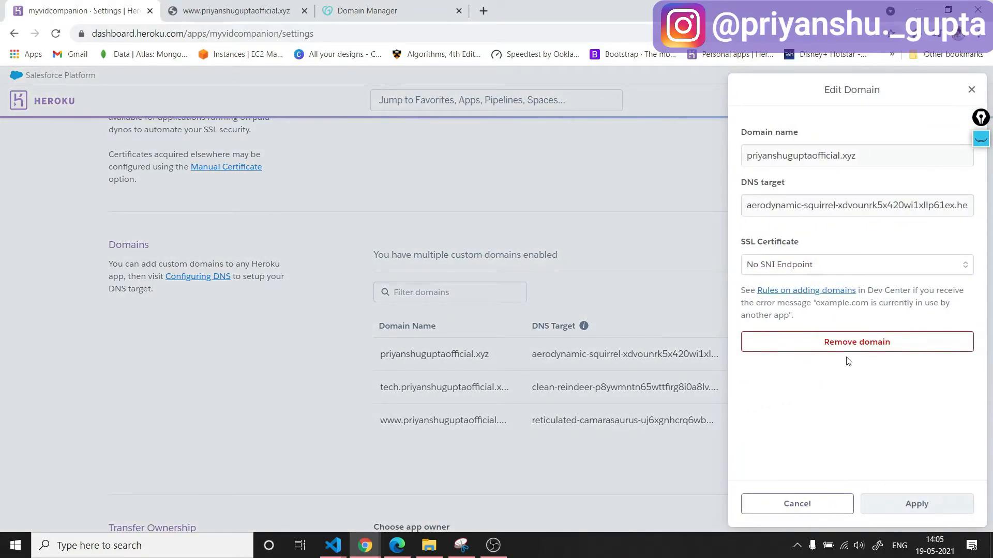
{"action": "left_click", "coordinate": [847, 343]}
{"action": "left_click", "coordinate": [916, 504]}
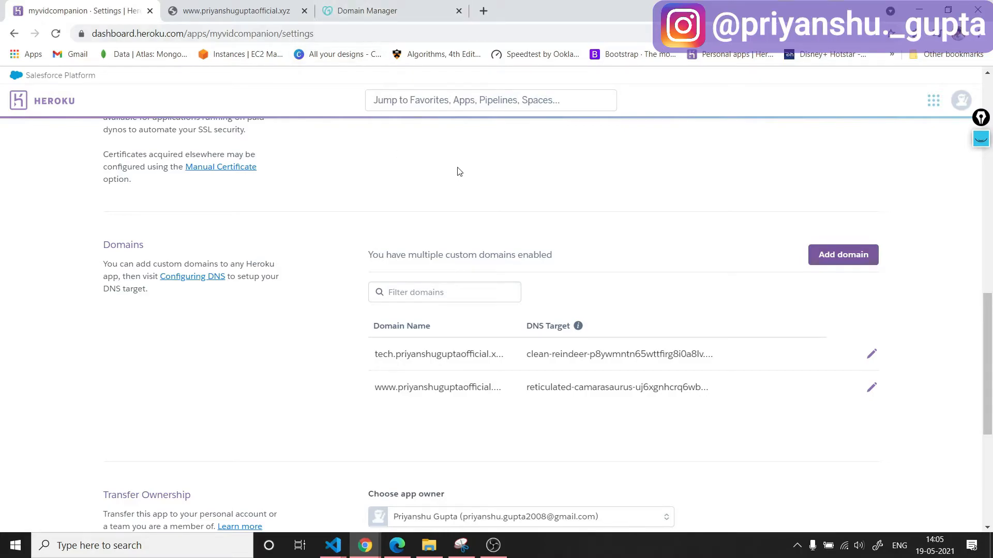
Check the GoDaddy DNS records and load the live site at the "tech" subdomain.
{"action": "left_click", "coordinate": [357, 10]}
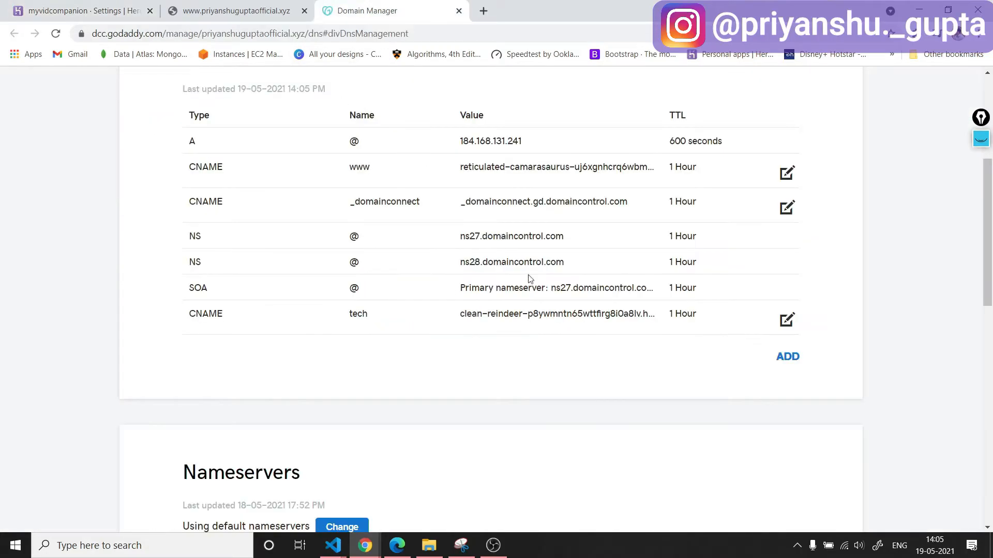
{"action": "left_click", "coordinate": [233, 10]}
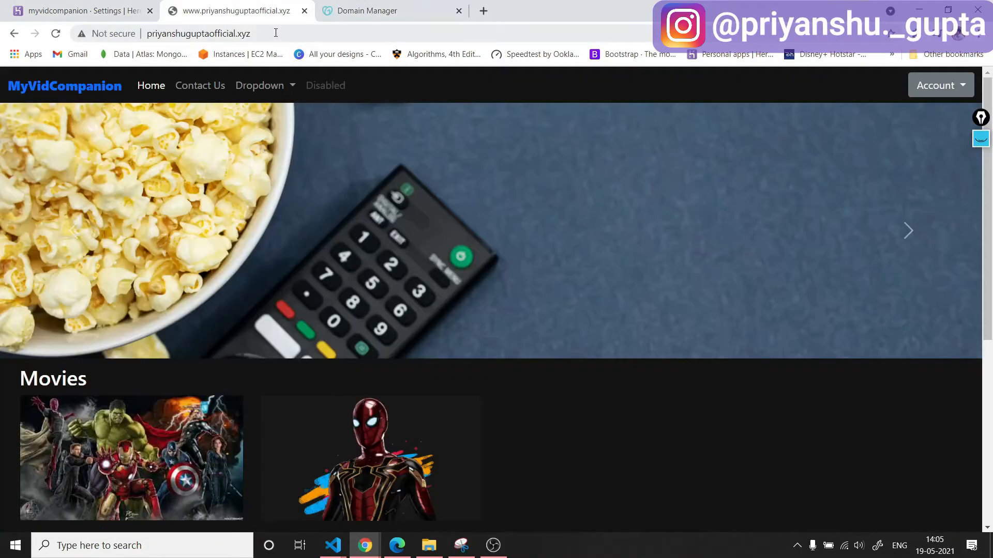
{"action": "left_click", "coordinate": [322, 35]}
{"action": "left_click", "coordinate": [178, 34]}
{"action": "left_click", "coordinate": [167, 33]}
{"action": "key", "text": "BackSpace"}
{"action": "key", "text": "BackSpace"}
{"action": "key", "text": "BackSpace"}
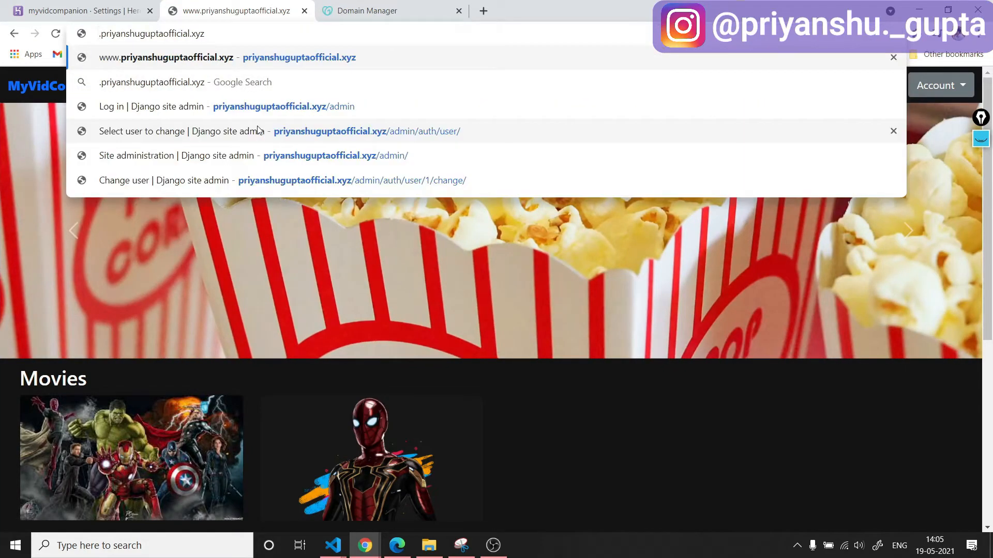
{"action": "type", "text": "tech"}
{"action": "key", "text": "Return"}
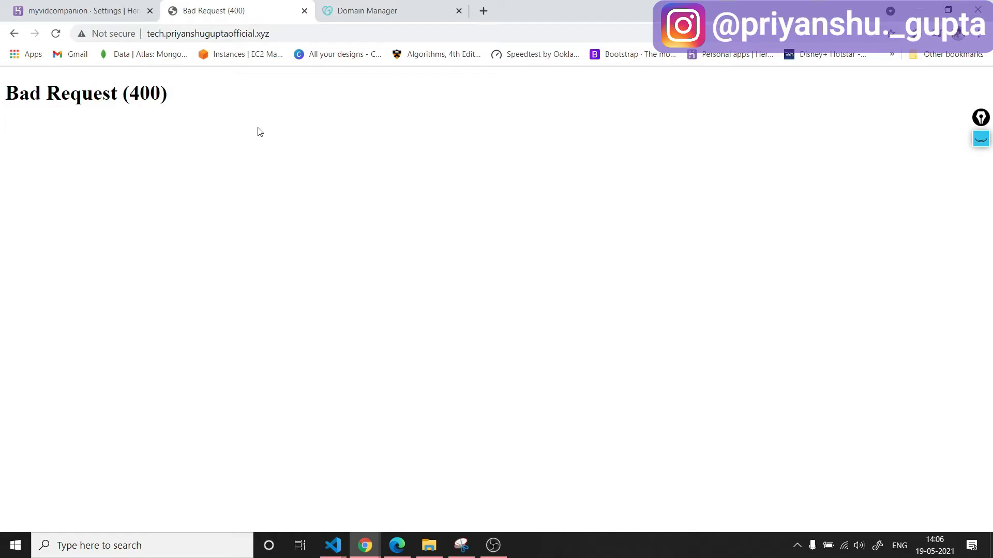
Switch to Visual Studio Code, append the custom domain's "tech" subdomain to the allowed hosts list in settings.py, and save the file.
{"action": "left_click", "coordinate": [335, 541]}
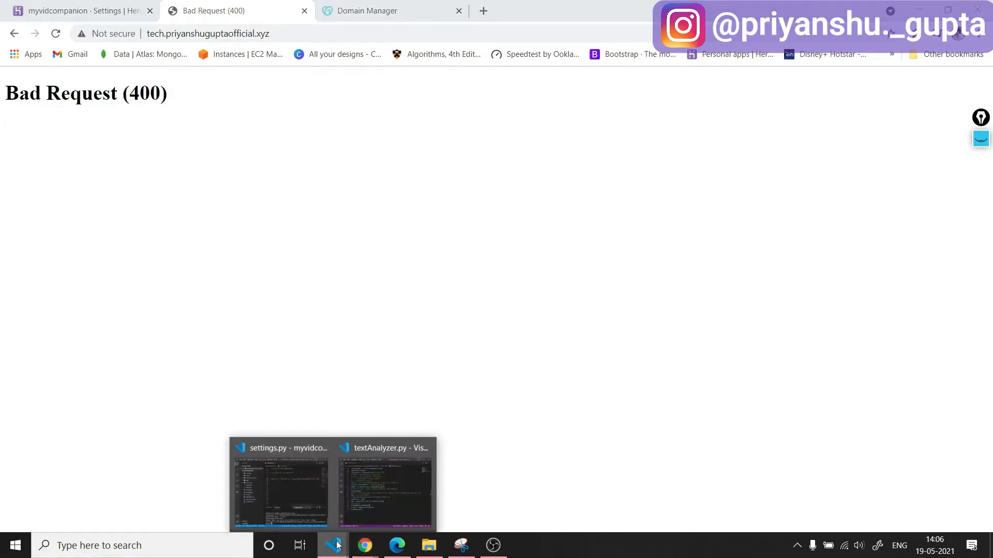
{"action": "left_click", "coordinate": [305, 504]}
{"action": "type", "text": ", "}
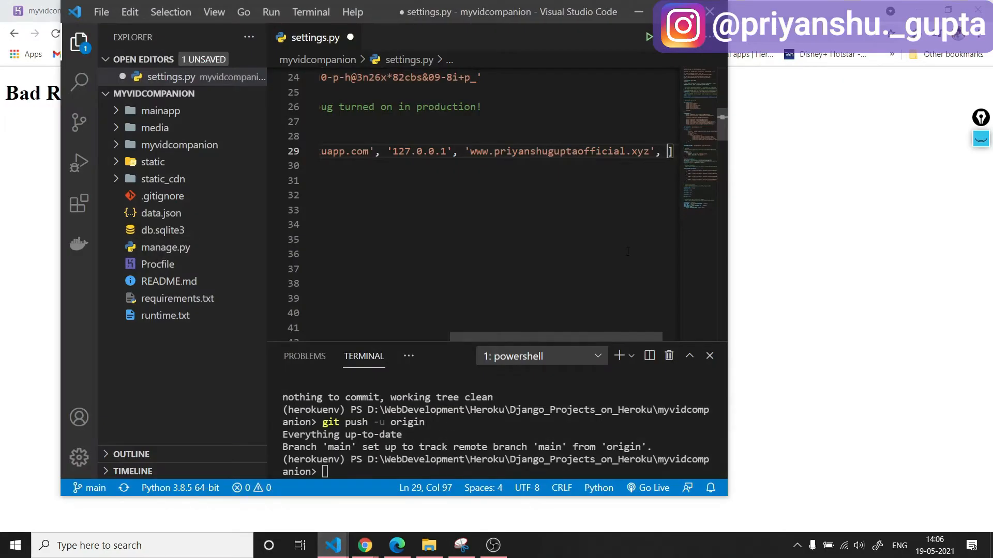
{"action": "type", "text": "'tech."}
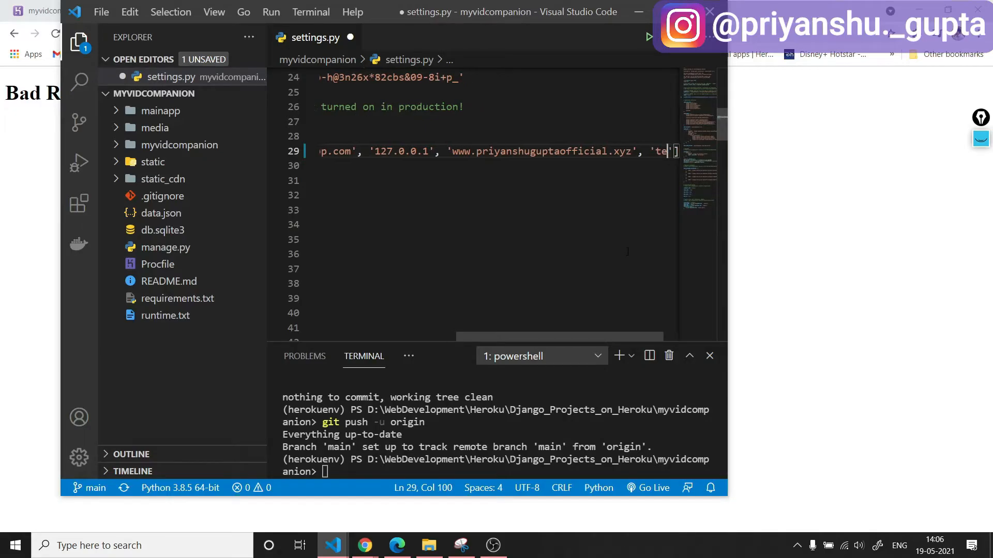
{"action": "type", "text": "priyanshugu"}
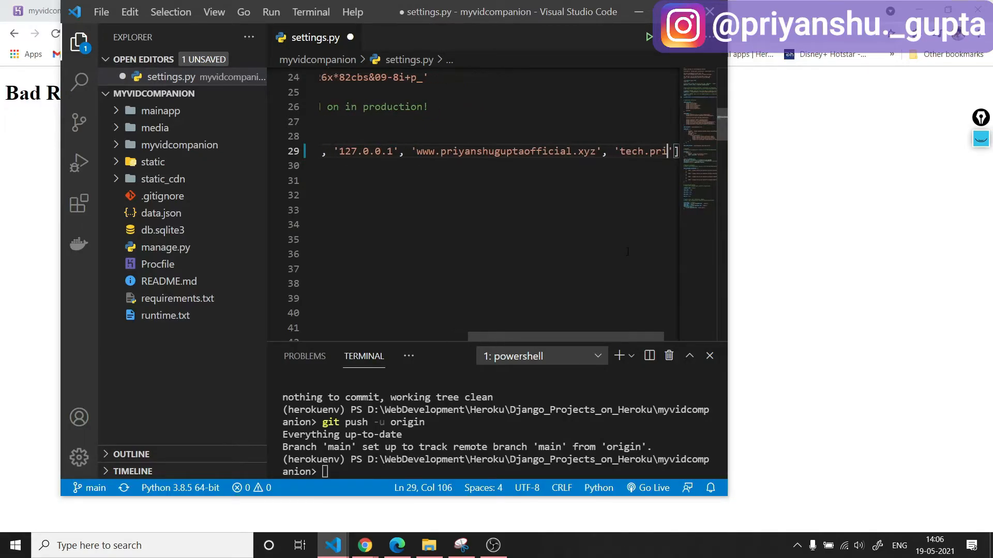
{"action": "type", "text": "ptaoffi"}
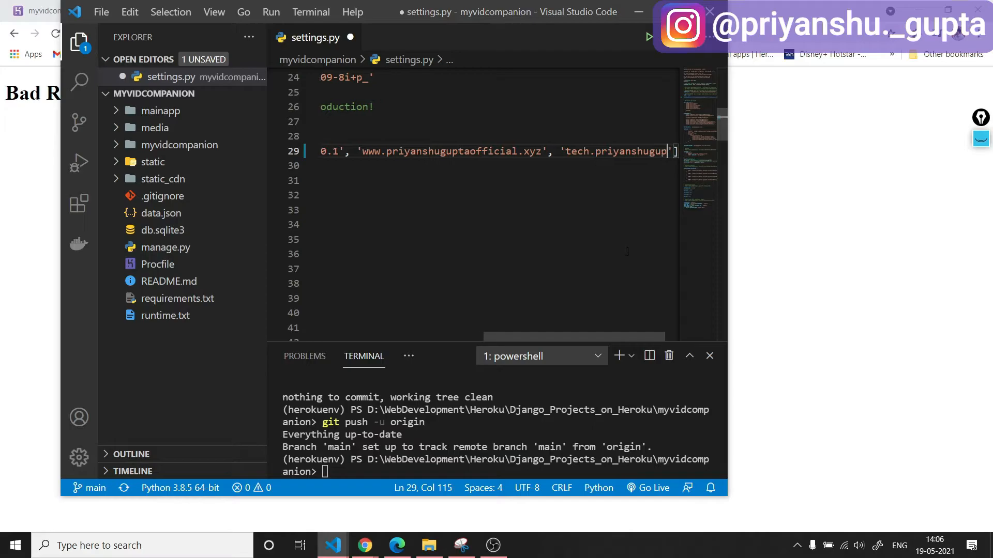
{"action": "type", "text": "cial.xy"}
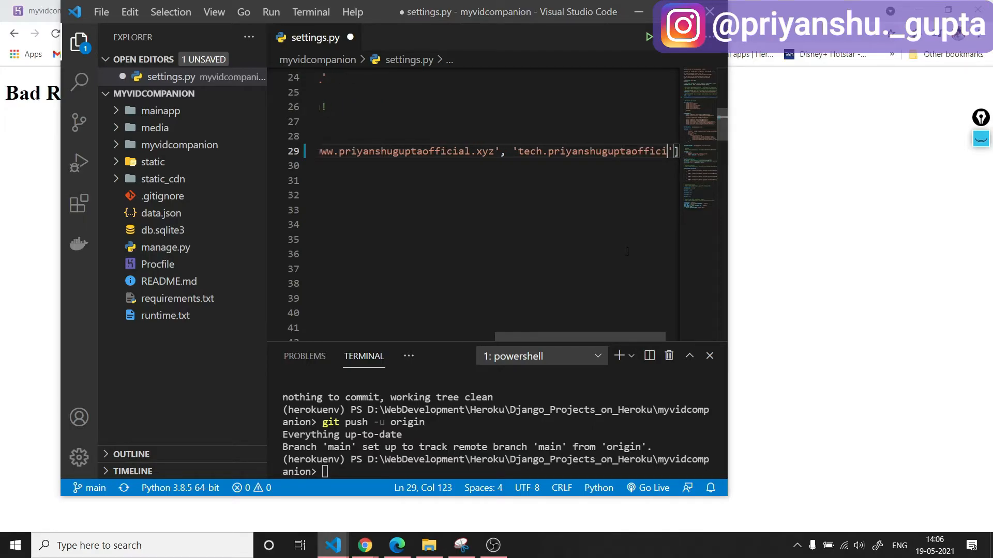
{"action": "type", "text": "z"}
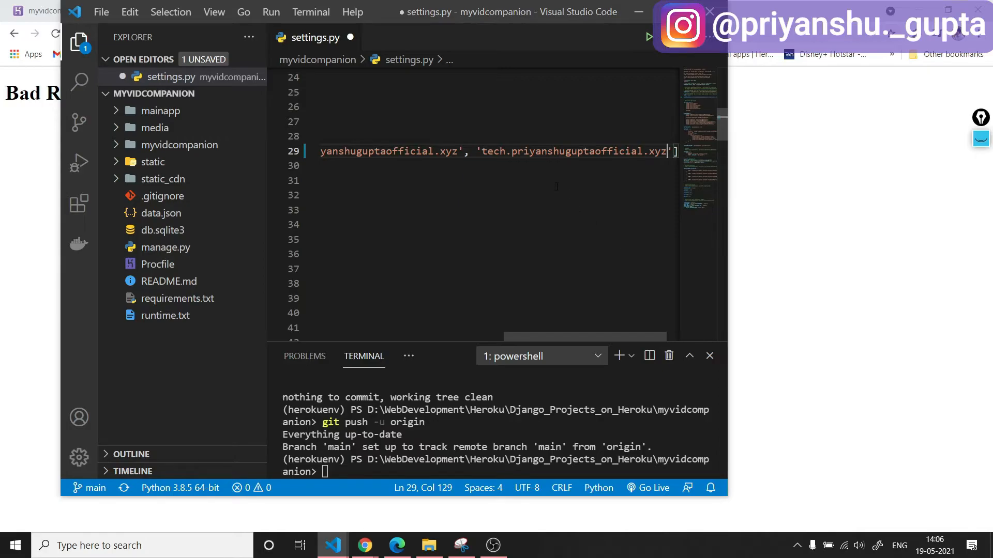
{"action": "key", "text": "ctrl+s"}
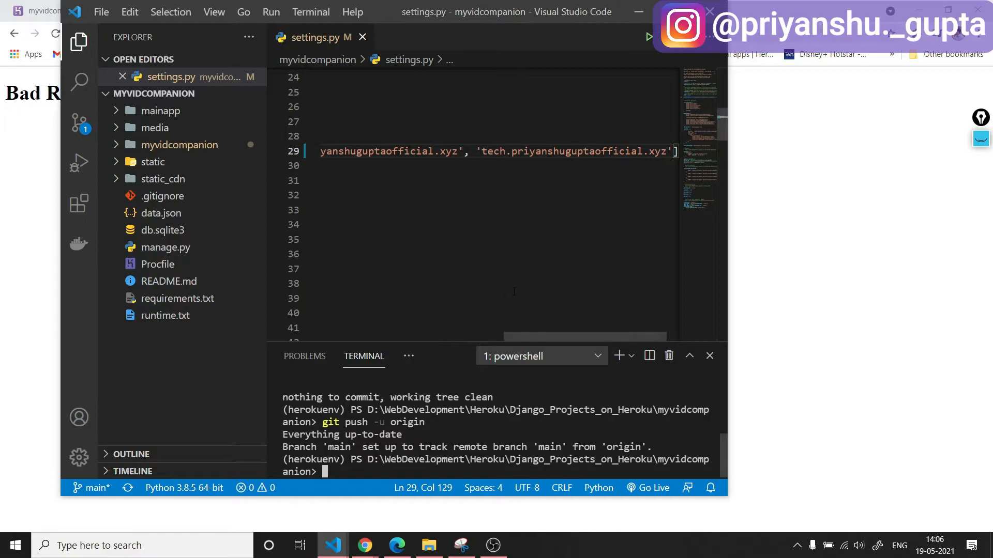
Stage all project changes with "git add ." and begin a "git commit" command in the terminal.
{"action": "type", "text": "git add ."}
{"action": "key", "text": "Return"}
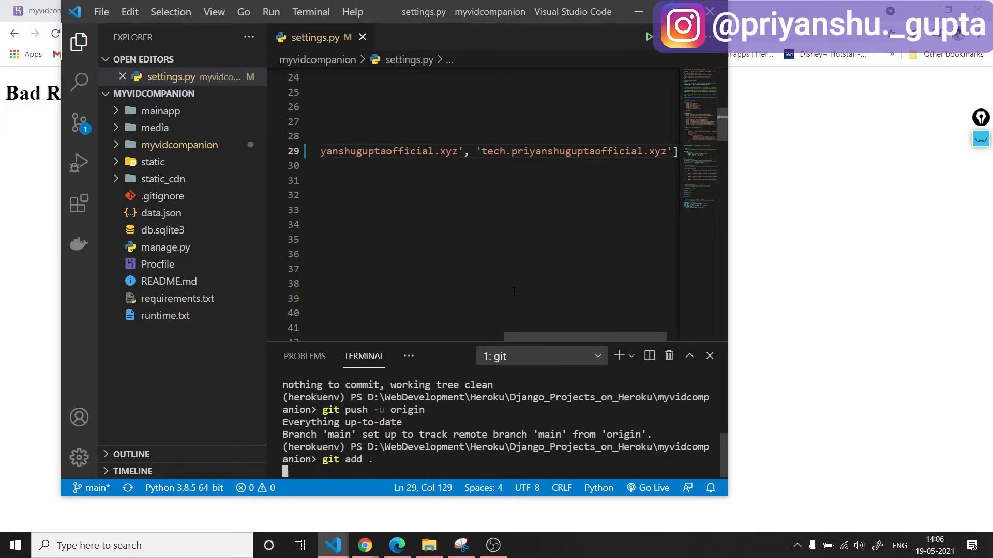
{"action": "type", "text": "git commit"}
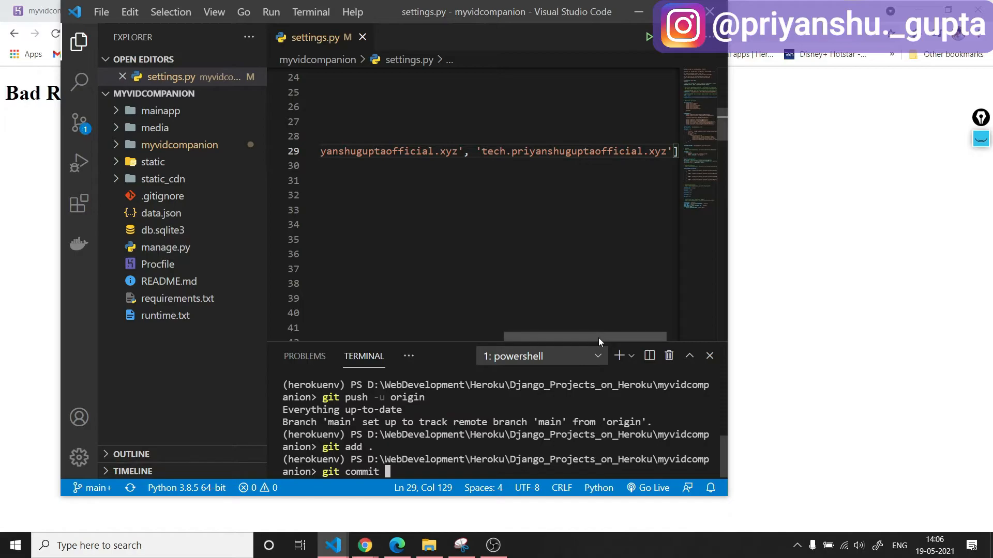
Append the custom domain's "about" subdomain to the end of the allowed hosts list in settings.py and save the file.
{"action": "scroll", "coordinate": [632, 336], "scroll_direction": "right", "scroll_amount": 2}
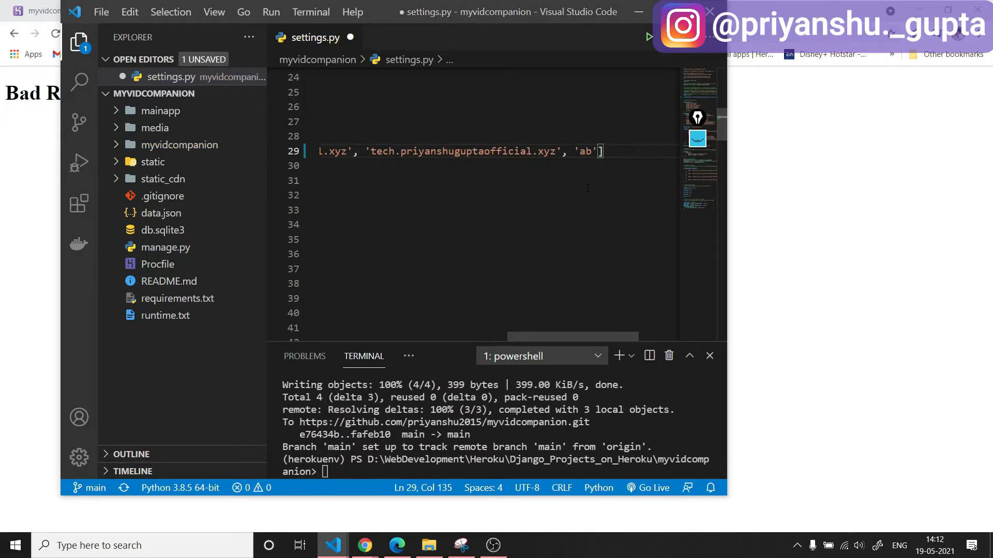
{"action": "type", "text": "out.priyanshuguptaofficial.xyz"}
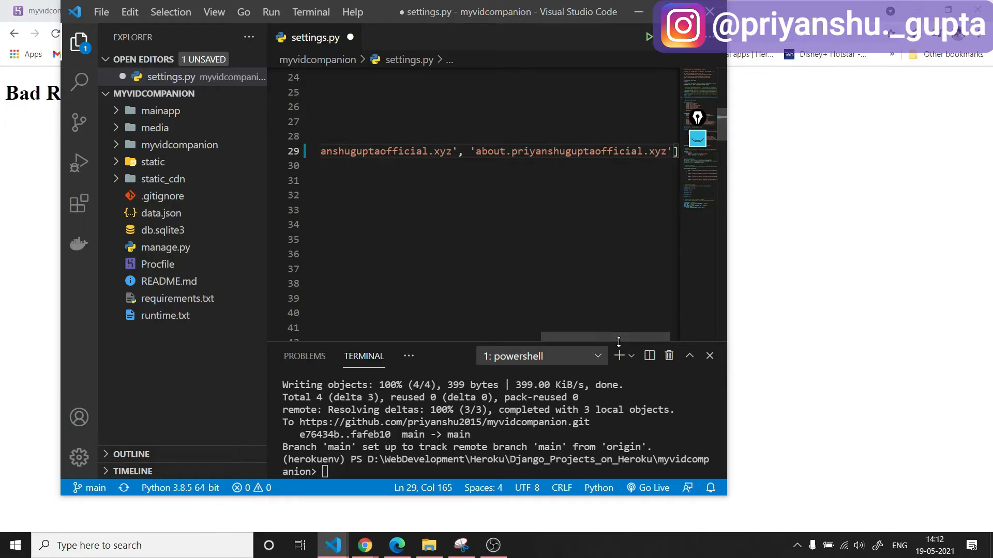
{"action": "left_click", "coordinate": [441, 195]}
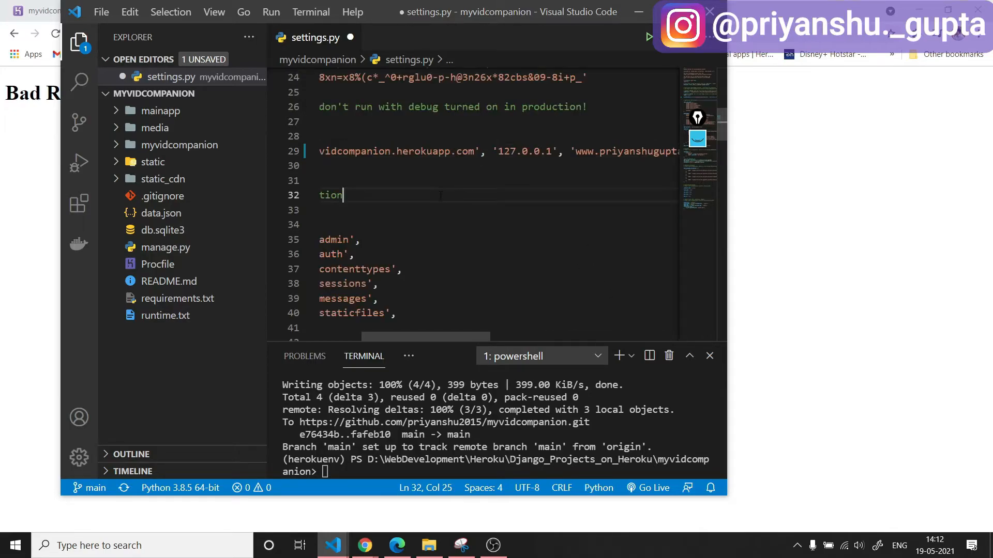
{"action": "key", "text": "ctrl+s"}
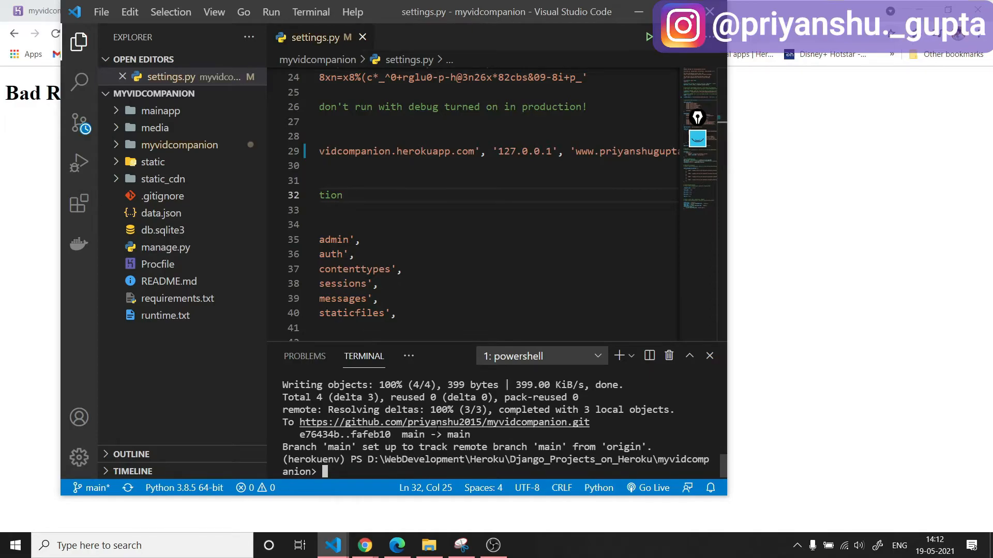
Stage all changes with "git add ." and commit them with the message "domain".
{"action": "type", "text": "git add ."}
{"action": "key", "text": "Return"}
{"action": "type", "text": "git commit -m \""}
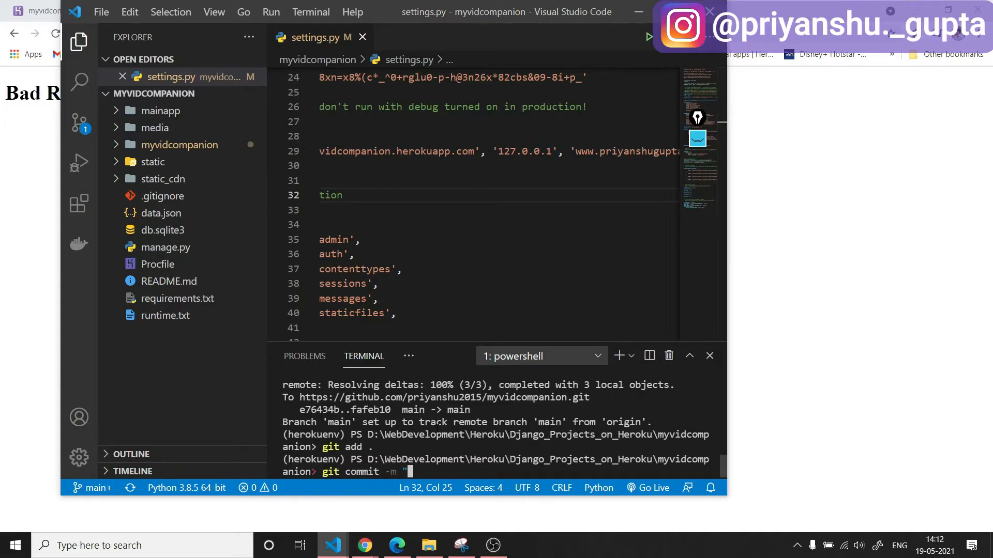
{"action": "type", "text": "domain\""}
{"action": "key", "text": "Return"}
Push the commit to the remote repository with "git push -u origin".
{"action": "type", "text": "git push -"}
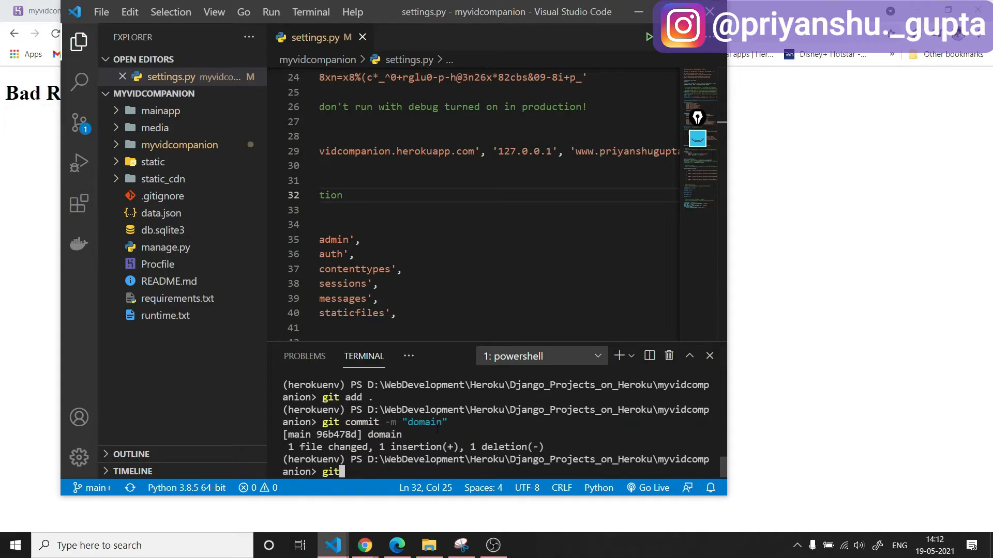
{"action": "type", "text": "u origin"}
{"action": "key", "text": "Return"}
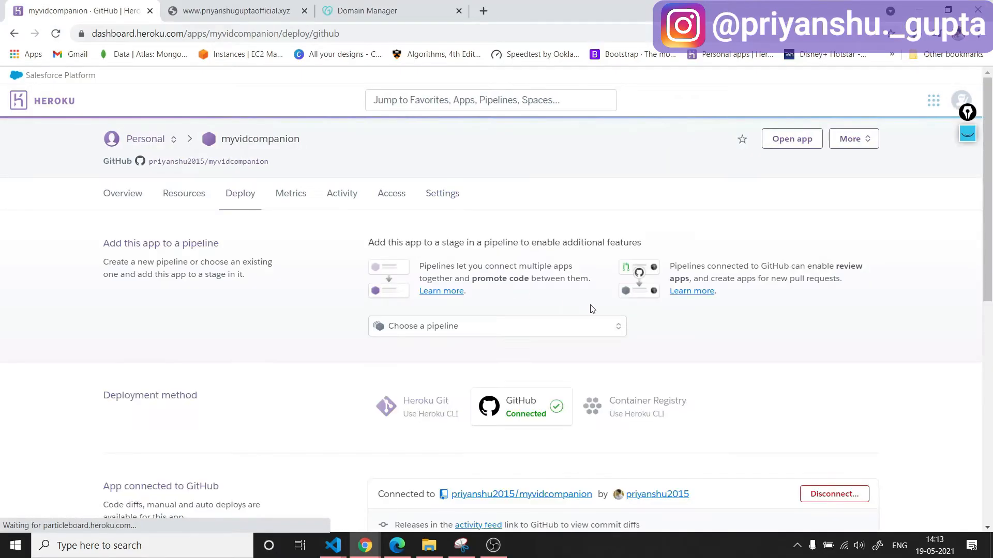
Manually deploy the main branch of the myvidcompanion app in the Heroku dashboard.
{"action": "scroll", "coordinate": [597, 316], "scroll_direction": "down", "scroll_amount": 8}
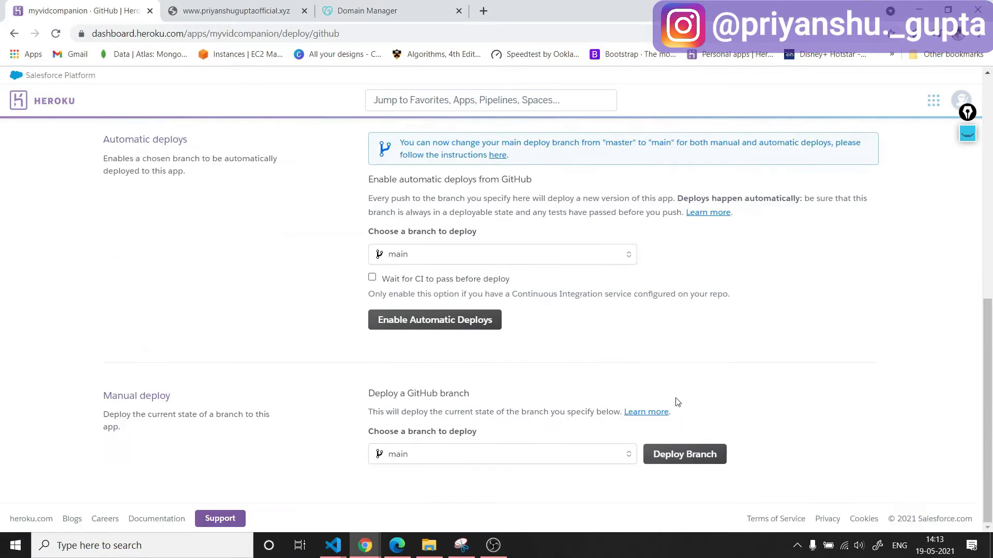
{"action": "left_click", "coordinate": [697, 452]}
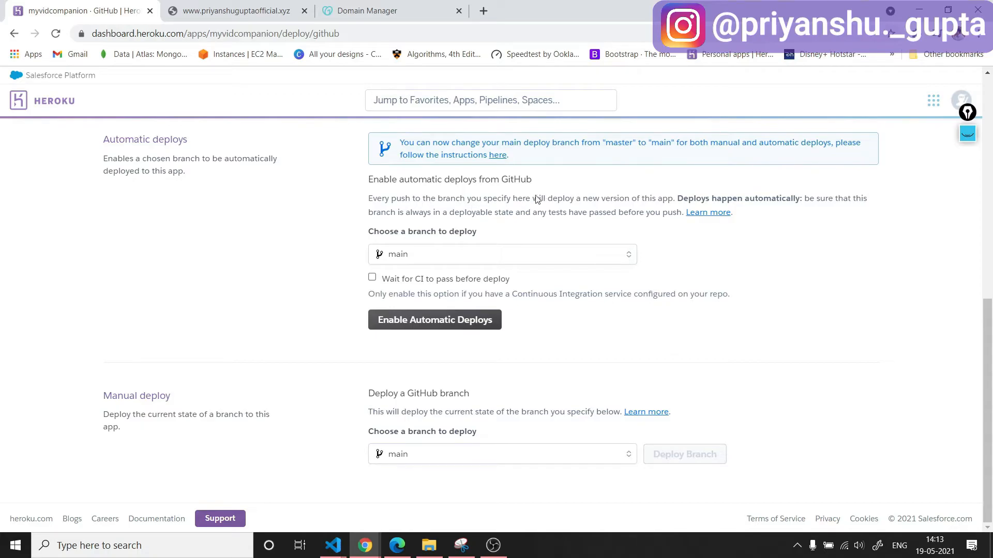
{"action": "scroll", "coordinate": [163, 202], "scroll_direction": "down", "scroll_amount": 5}
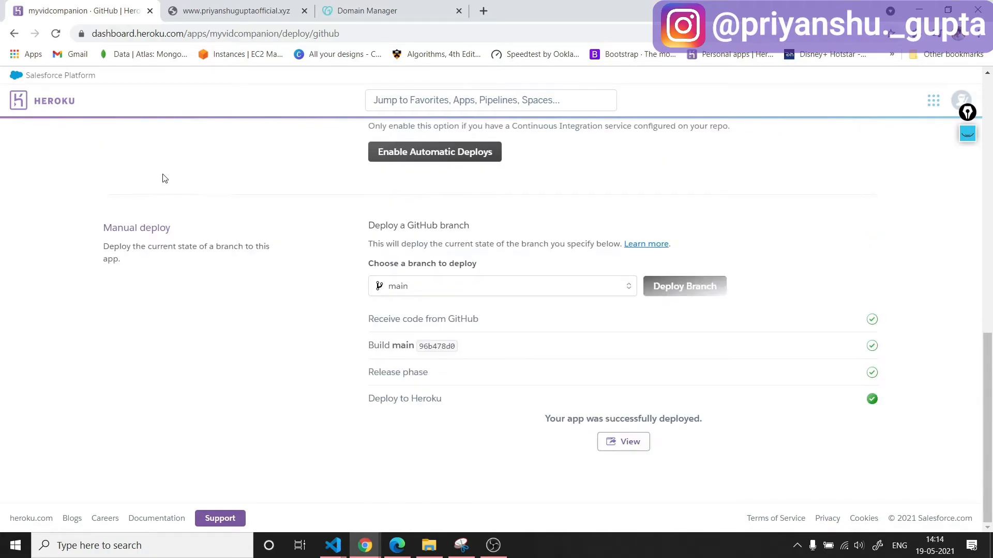
Load the custom domain's "tech" subdomain in the website tab by replacing "www" in the address.
{"action": "left_click", "coordinate": [209, 11]}
{"action": "left_click", "coordinate": [290, 32]}
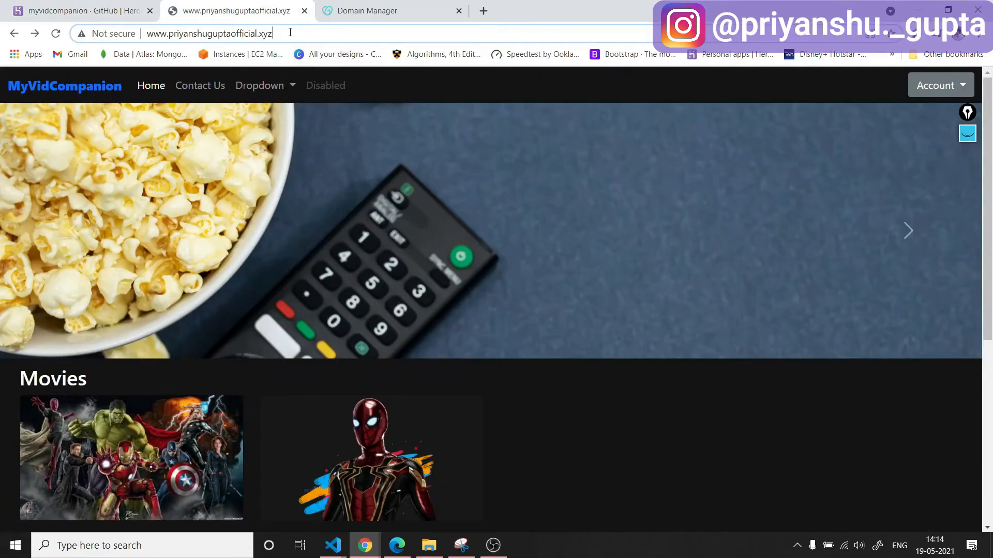
{"action": "key", "text": "Home"}
{"action": "key", "text": "Delete"}
{"action": "key", "text": "Delete"}
{"action": "key", "text": "Delete"}
{"action": "type", "text": "tech"}
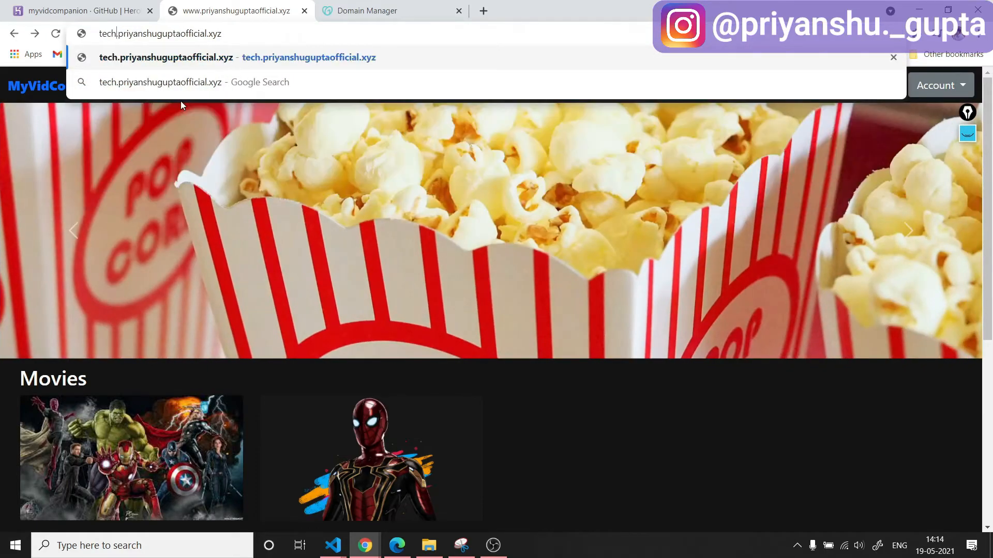
{"action": "key", "text": "Return"}
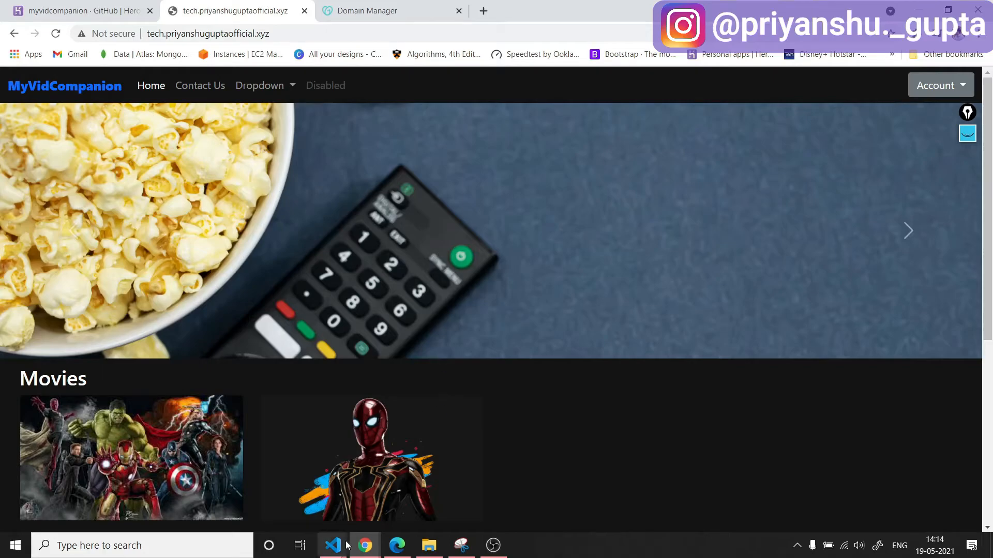
Check the end of the allowed hosts list in settings.py in Visual Studio Code and minimize the editor.
{"action": "mouse_move", "coordinate": [341, 544]}
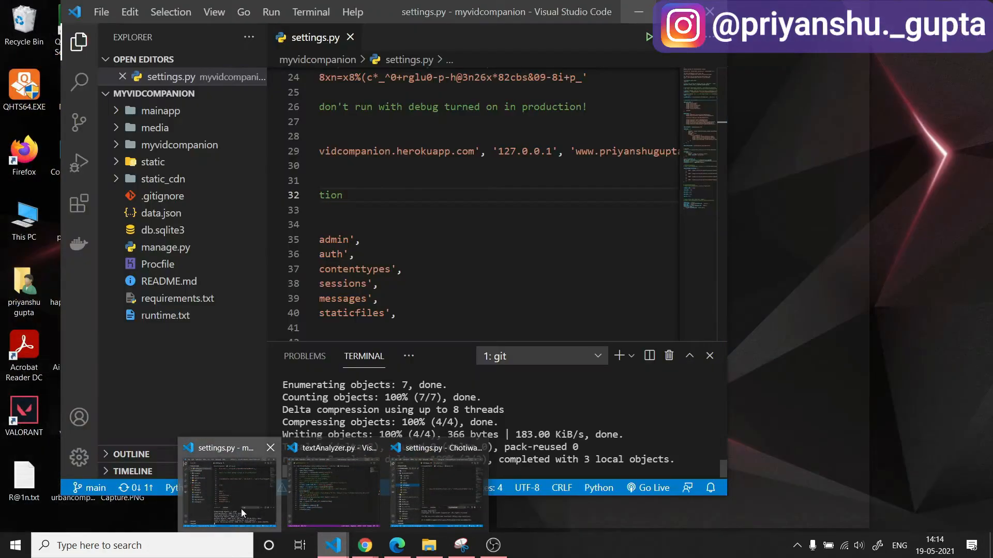
{"action": "left_click", "coordinate": [241, 509]}
{"action": "scroll", "coordinate": [606, 327], "scroll_direction": "right", "scroll_amount": 5}
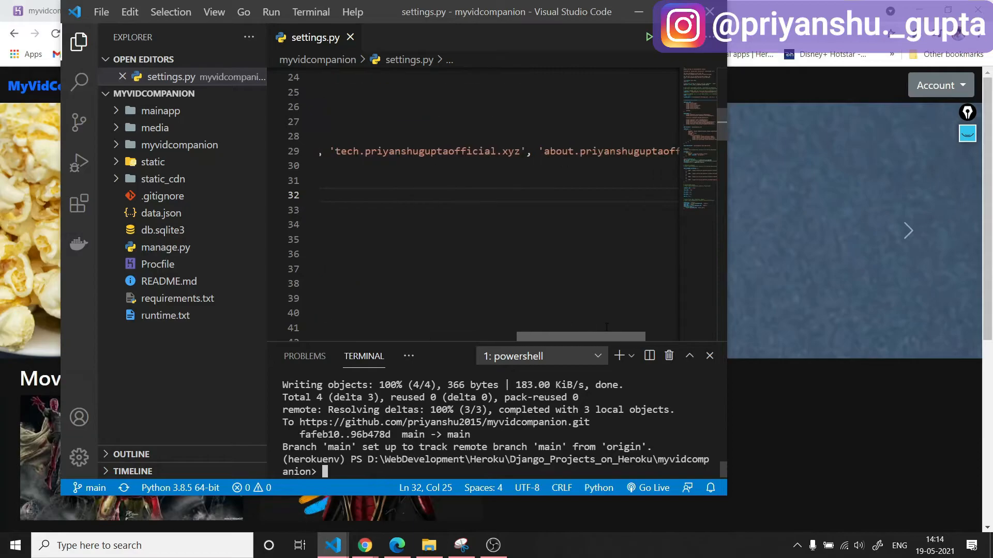
{"action": "scroll", "coordinate": [606, 326], "scroll_direction": "right", "scroll_amount": 3}
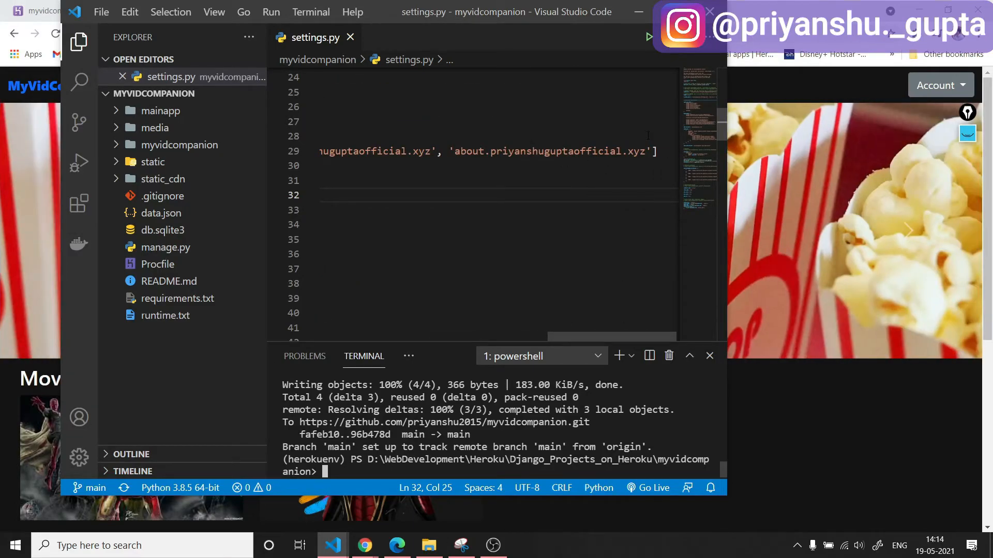
{"action": "left_click", "coordinate": [637, 12]}
Load the custom domain's "about" subdomain by replacing "tech" in the address.
{"action": "left_click", "coordinate": [306, 30]}
{"action": "left_click", "coordinate": [305, 30]}
{"action": "left_click", "coordinate": [164, 34]}
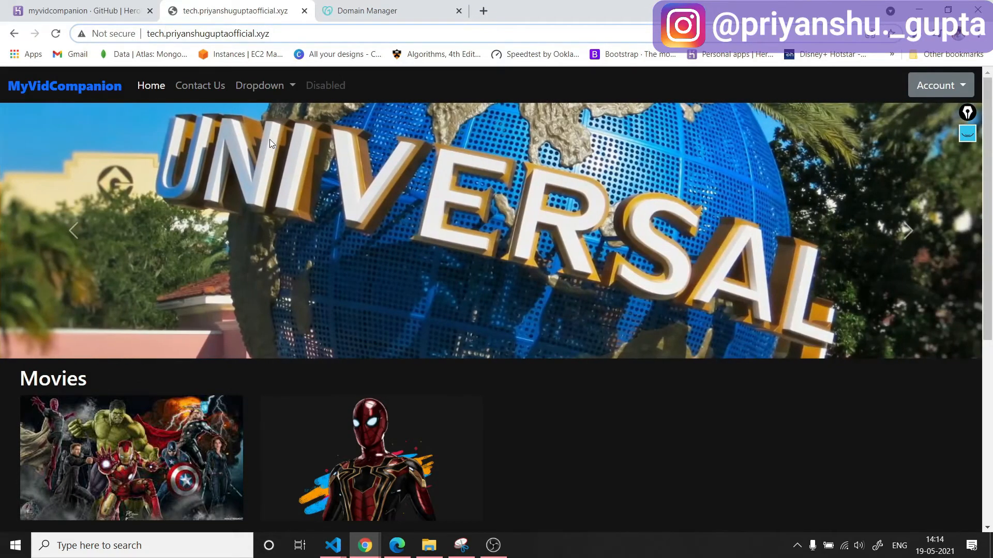
{"action": "key", "text": "BackSpace"}
{"action": "key", "text": "BackSpace"}
{"action": "key", "text": "BackSpace"}
{"action": "key", "text": "BackSpace"}
{"action": "type", "text": "about"}
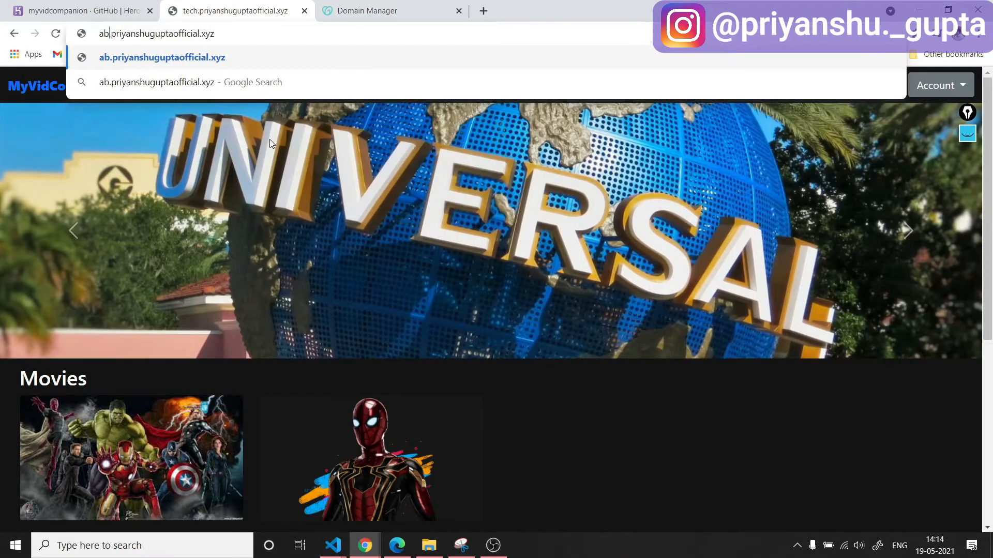
{"action": "key", "text": "Return"}
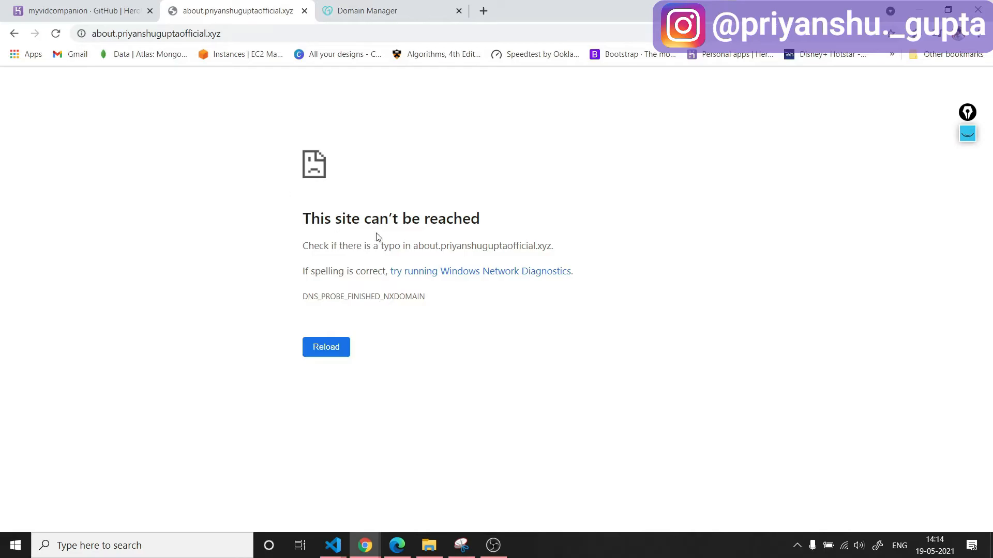
Start a new CNAME record in the GoDaddy DNS management page with the host "*".
{"action": "left_click", "coordinate": [357, 11]}
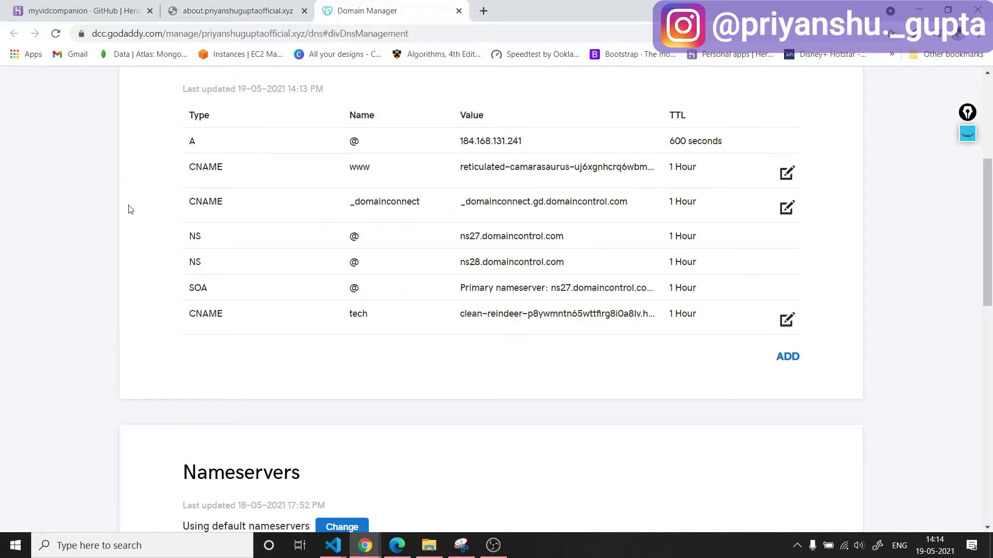
{"action": "left_click", "coordinate": [796, 365]}
{"action": "left_click", "coordinate": [296, 397]}
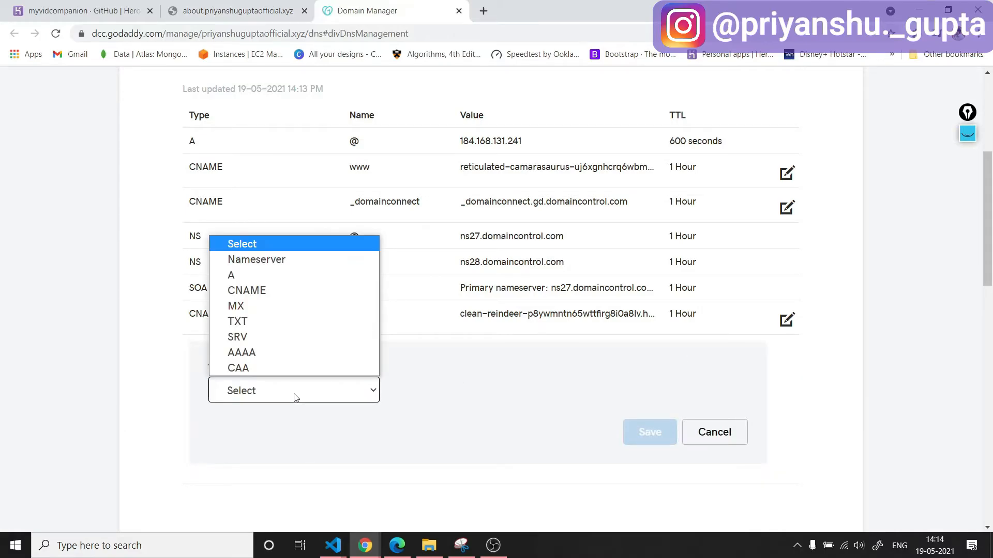
{"action": "left_click", "coordinate": [296, 290]}
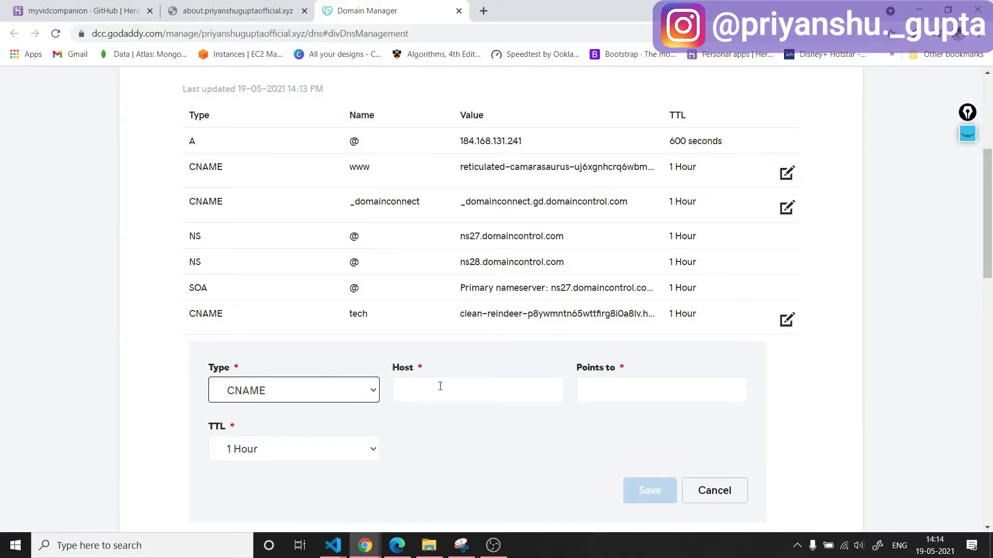
{"action": "left_click", "coordinate": [458, 390]}
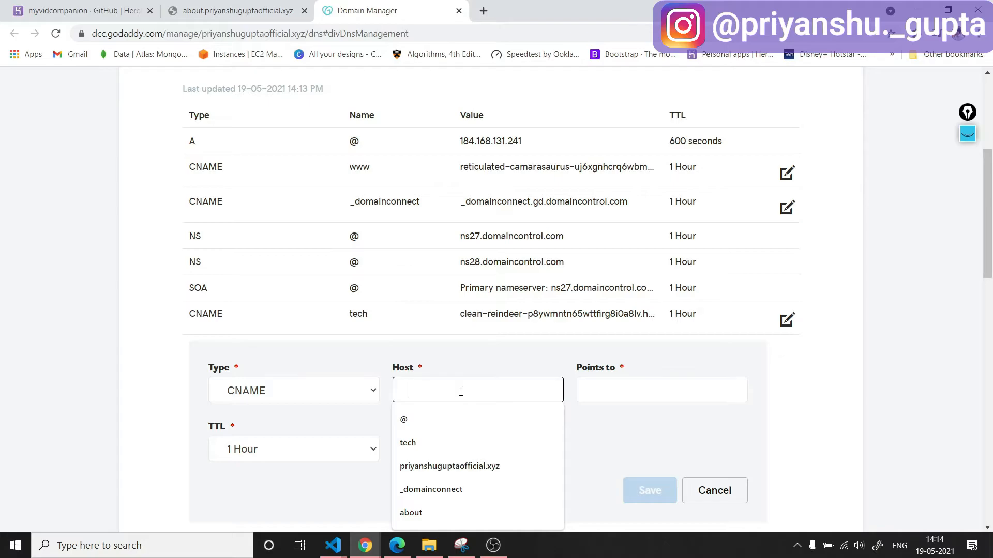
{"action": "type", "text": "*"}
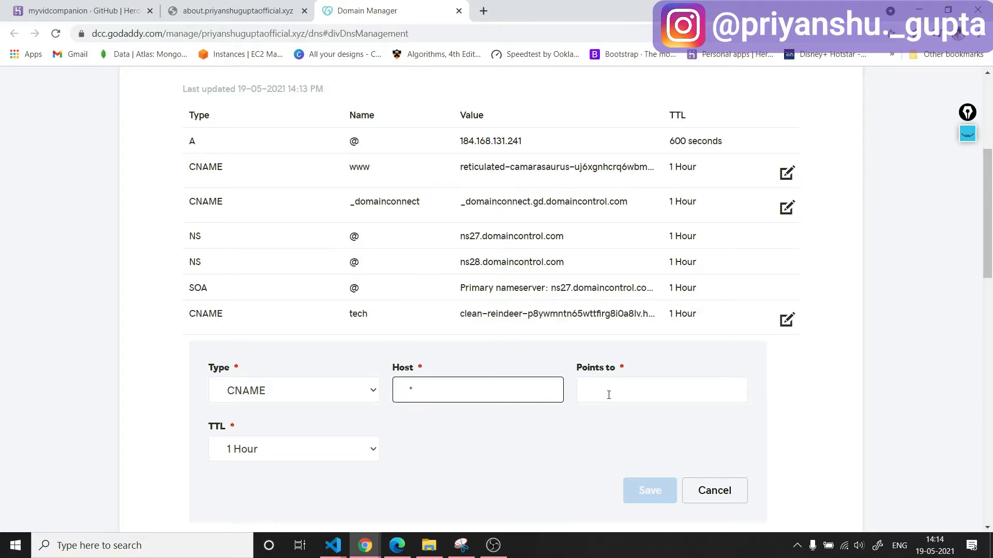
{"action": "left_click", "coordinate": [609, 395]}
Add the wildcard "*" subdomain of the custom domain in the Heroku app's domain settings.
{"action": "left_click", "coordinate": [61, 9]}
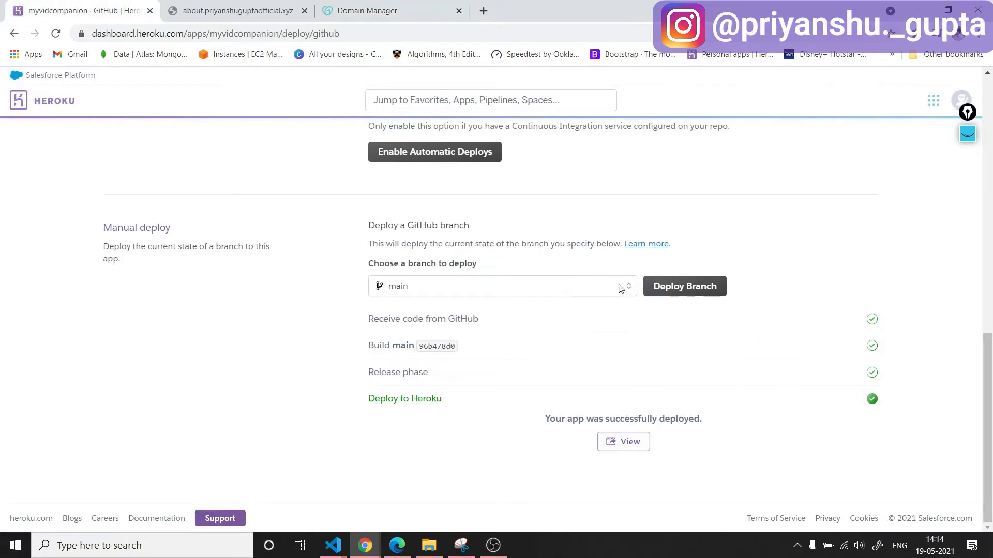
{"action": "scroll", "coordinate": [607, 294], "scroll_direction": "up", "scroll_amount": 2}
{"action": "scroll", "coordinate": [688, 333], "scroll_direction": "down", "scroll_amount": 2}
{"action": "scroll", "coordinate": [685, 337], "scroll_direction": "up", "scroll_amount": 9}
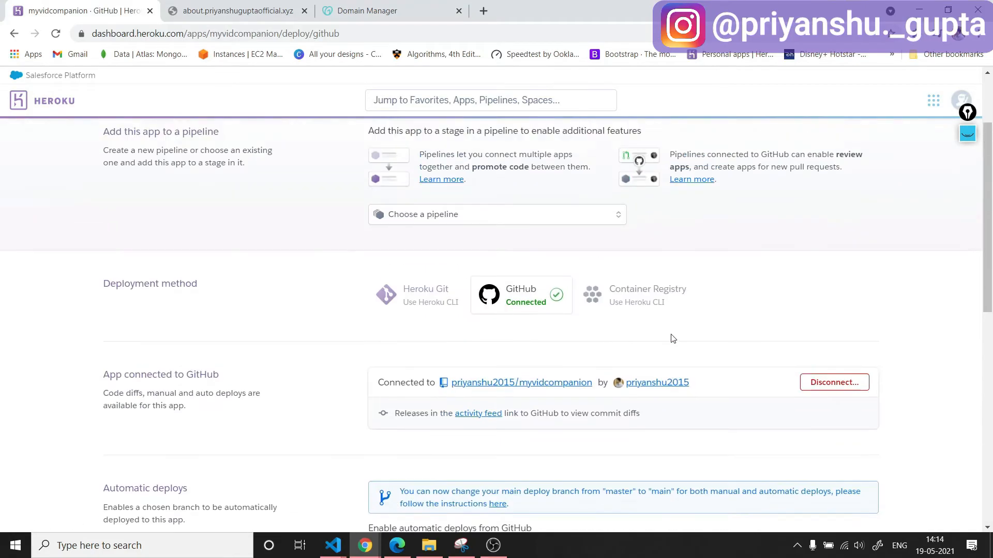
{"action": "scroll", "coordinate": [726, 368], "scroll_direction": "up", "scroll_amount": 3}
{"action": "left_click", "coordinate": [446, 194]}
{"action": "scroll", "coordinate": [649, 316], "scroll_direction": "down", "scroll_amount": 15}
{"action": "scroll", "coordinate": [654, 325], "scroll_direction": "down", "scroll_amount": 3}
{"action": "left_click", "coordinate": [825, 191]}
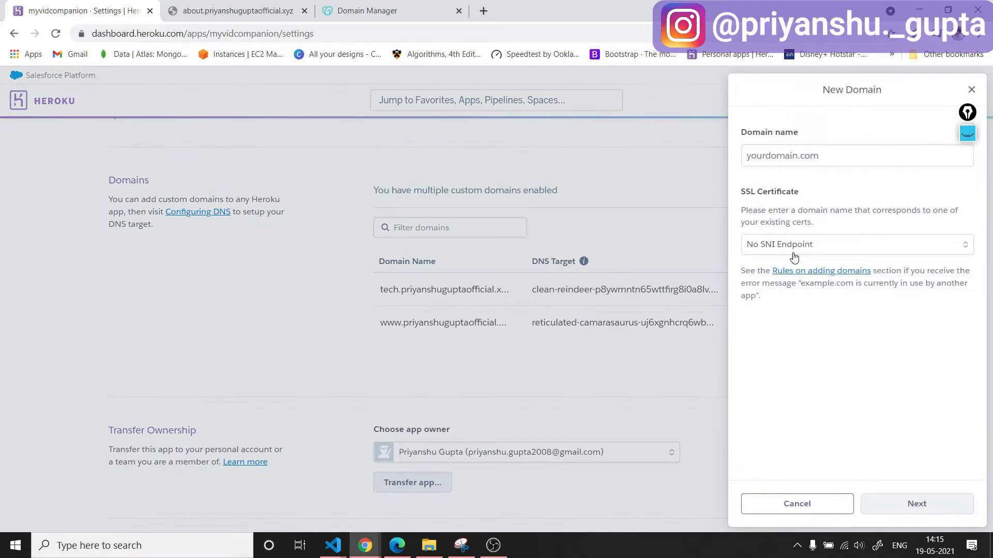
{"action": "left_click", "coordinate": [803, 156]}
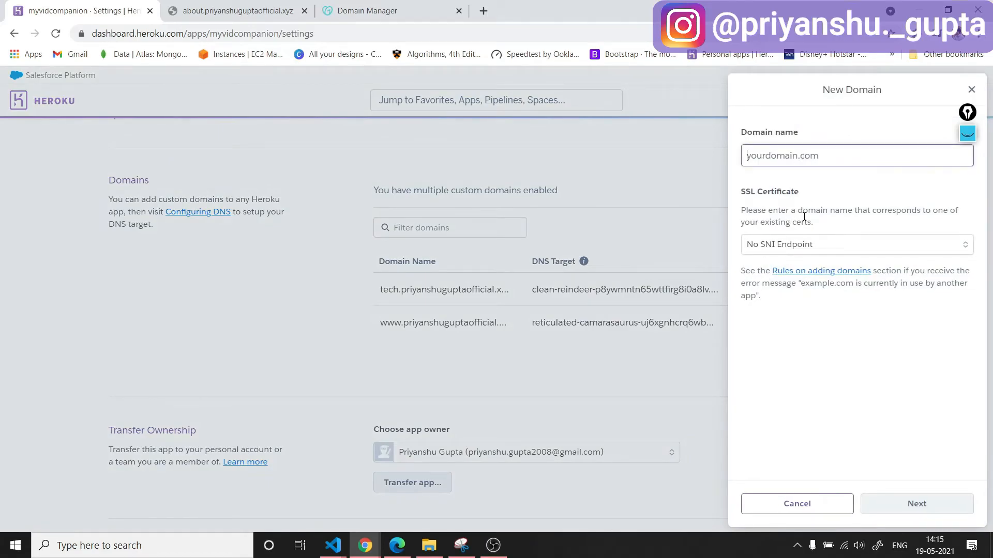
{"action": "type", "text": "*."}
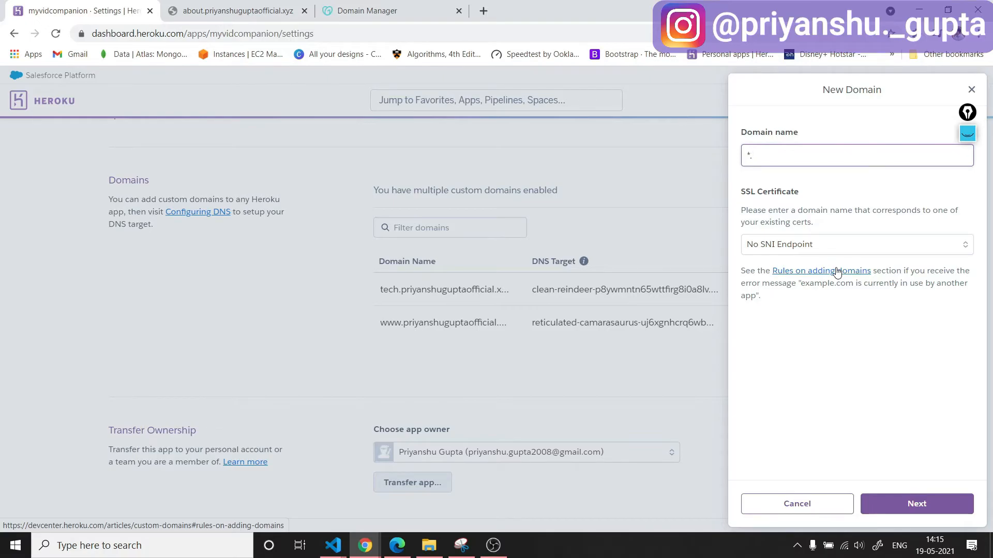
{"action": "type", "text": "priyanshuguptaofficial.xyz"}
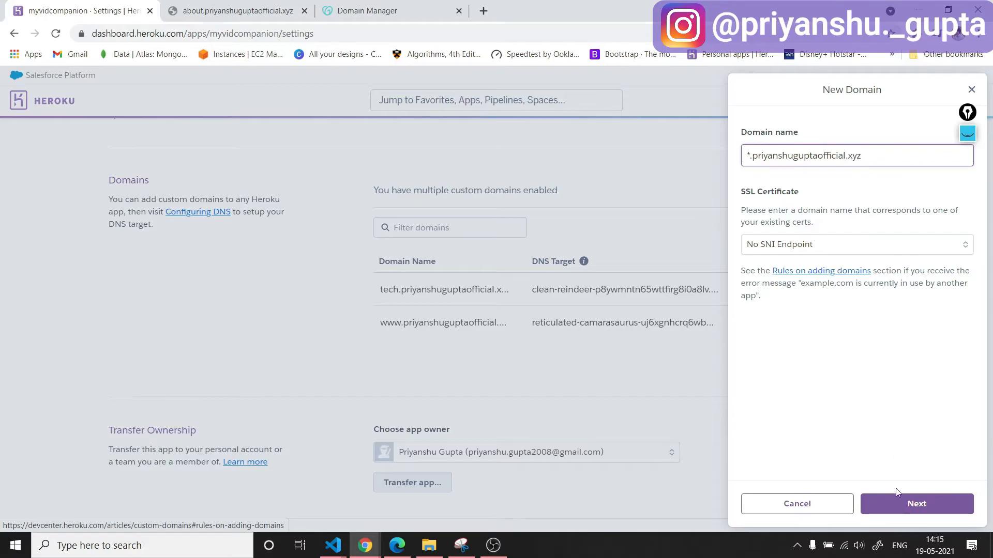
{"action": "key", "text": "ctrl+a"}
{"action": "key", "text": "Return"}
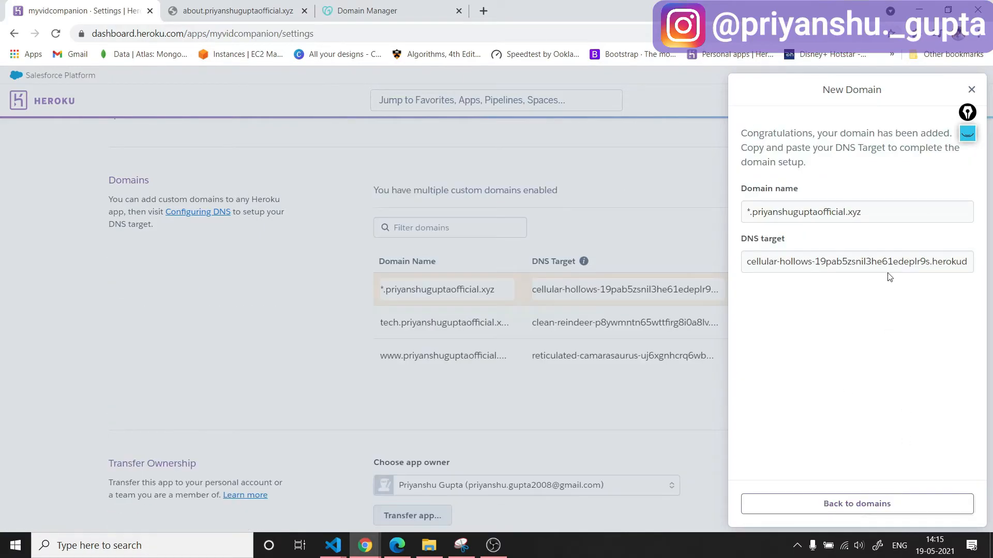
Copy the wildcard domain's DNS target and close the new domain form.
{"action": "left_click", "coordinate": [887, 261]}
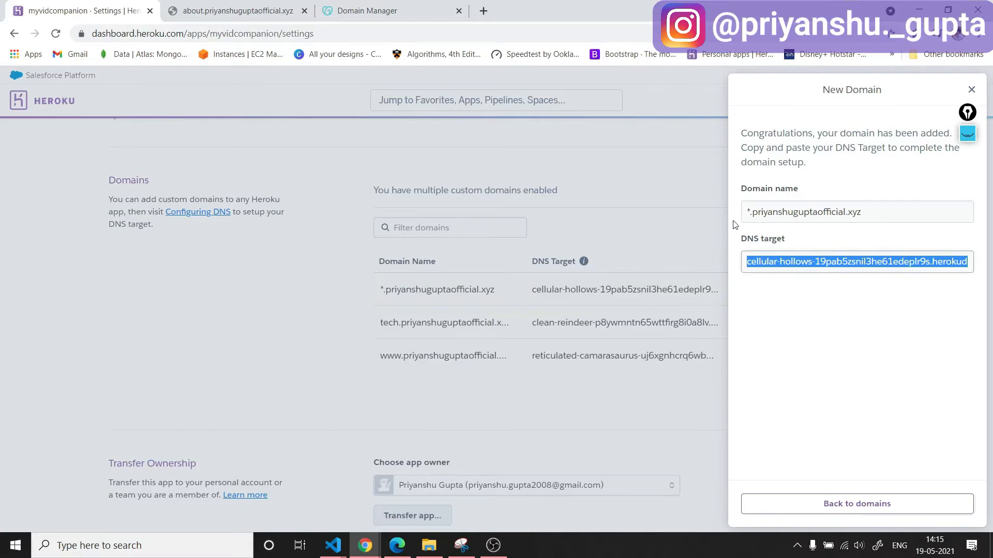
{"action": "left_click", "coordinate": [969, 93]}
{"action": "left_click", "coordinate": [969, 93]}
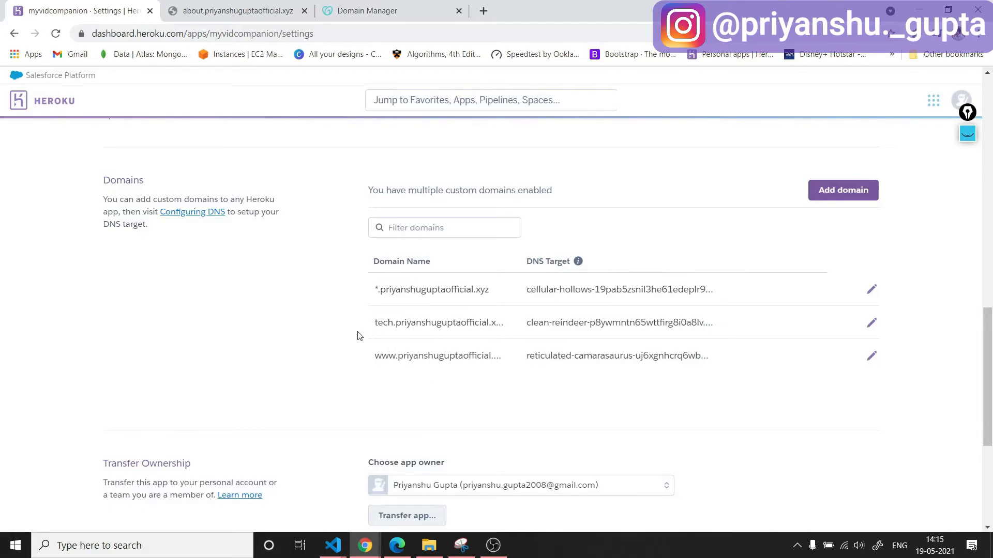
Point the new "*" CNAME record in GoDaddy to the copied Heroku DNS target and save it.
{"action": "left_click", "coordinate": [239, 13]}
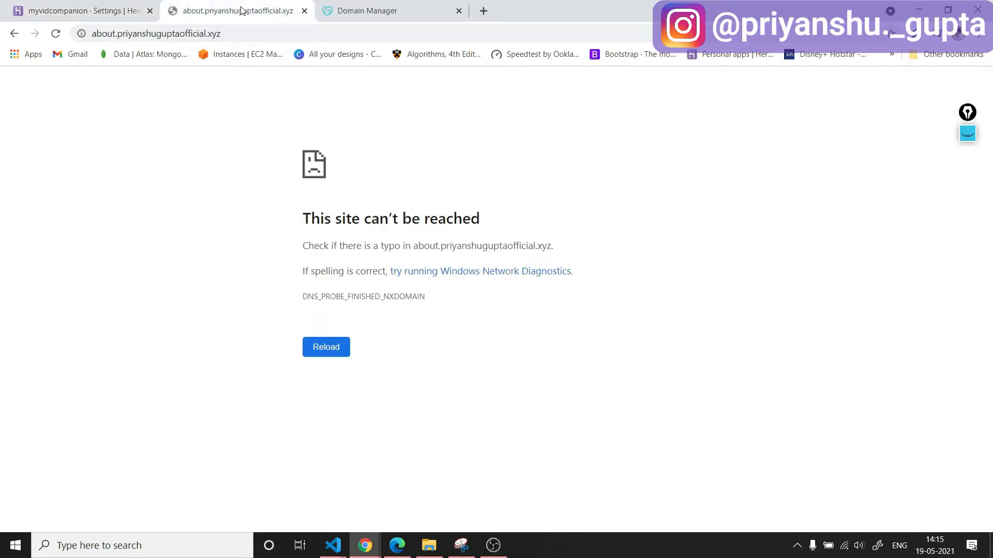
{"action": "left_click", "coordinate": [353, 9]}
{"action": "left_click", "coordinate": [625, 394]}
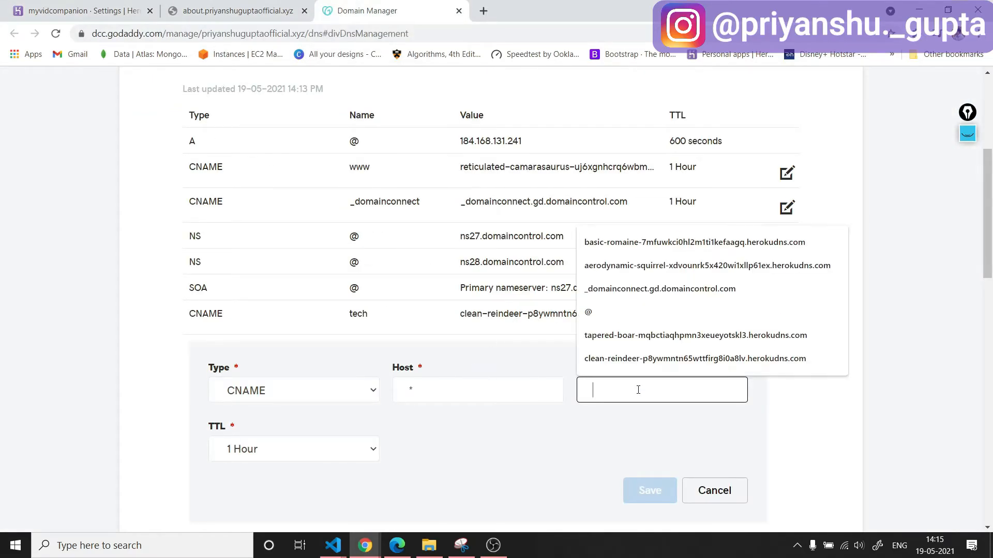
{"action": "type", "text": "cellular-hollows-19pab5zsnil3he61edeplr9s.herokudns.com"}
{"action": "left_click", "coordinate": [650, 490]}
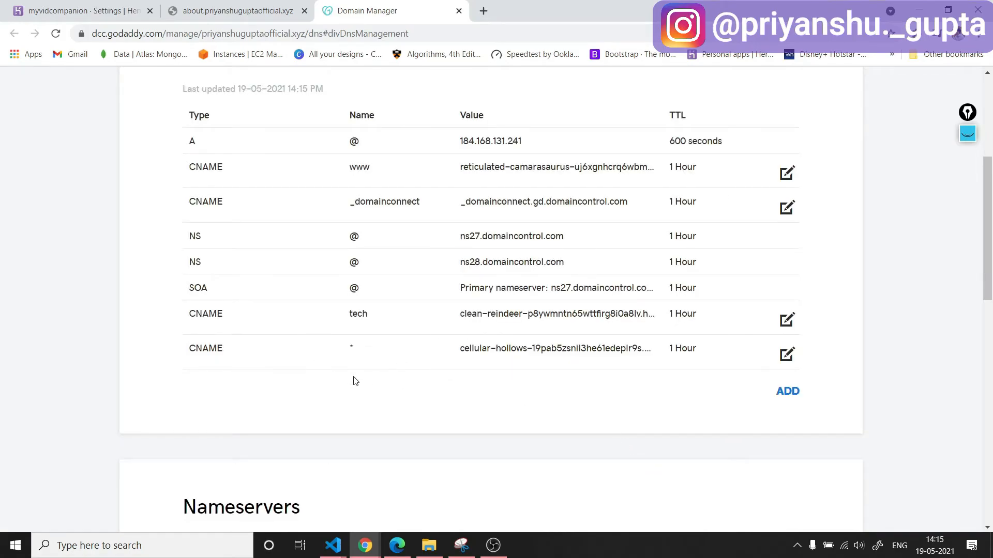
Reload the custom domain's "about" subdomain and review the wildcard CNAME record in GoDaddy.
{"action": "left_click", "coordinate": [232, 11]}
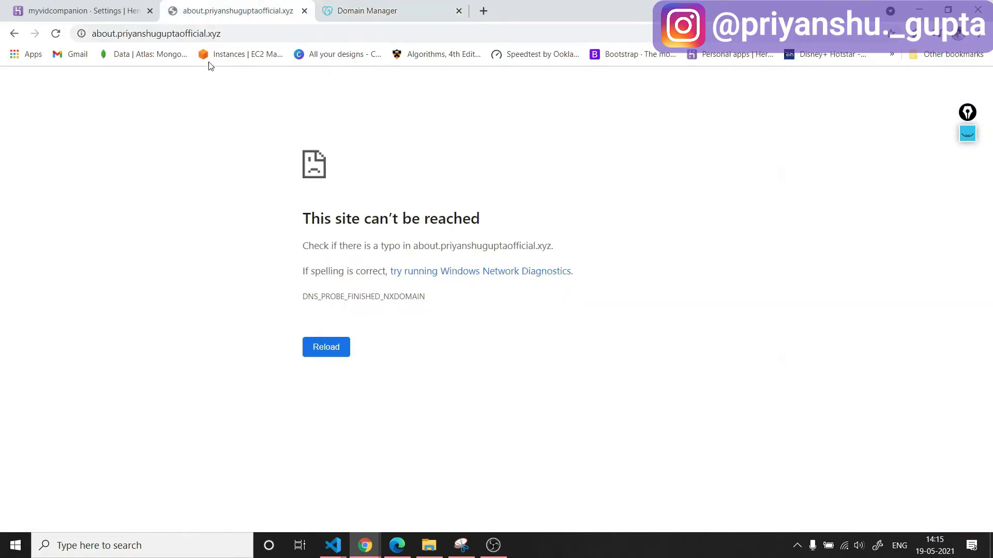
{"action": "left_click", "coordinate": [54, 35]}
{"action": "left_click", "coordinate": [293, 37]}
{"action": "left_click", "coordinate": [293, 36]}
{"action": "key", "text": "Return"}
{"action": "left_click", "coordinate": [322, 32]}
{"action": "left_click", "coordinate": [324, 32]}
{"action": "key", "text": "Return"}
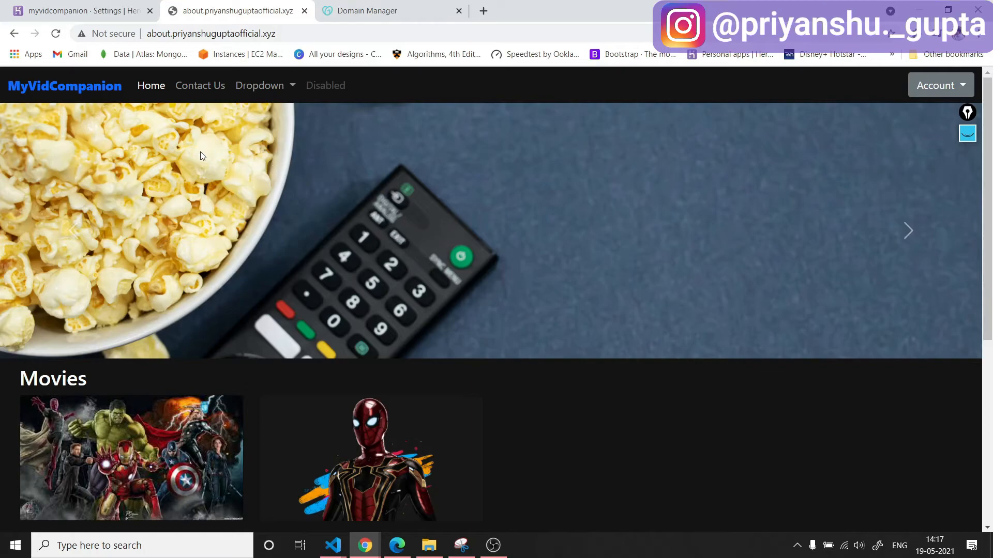
{"action": "left_click", "coordinate": [59, 35]}
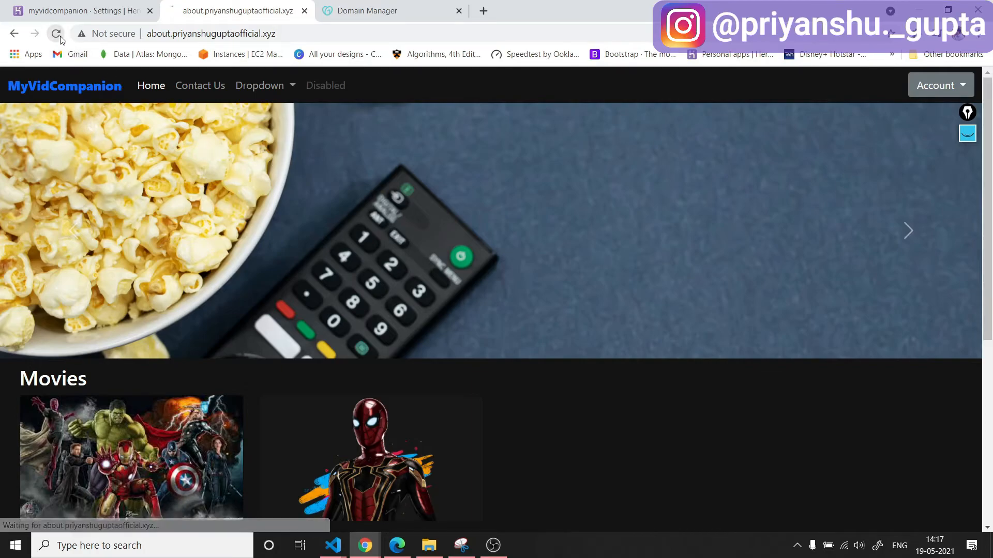
{"action": "left_click", "coordinate": [391, 10]}
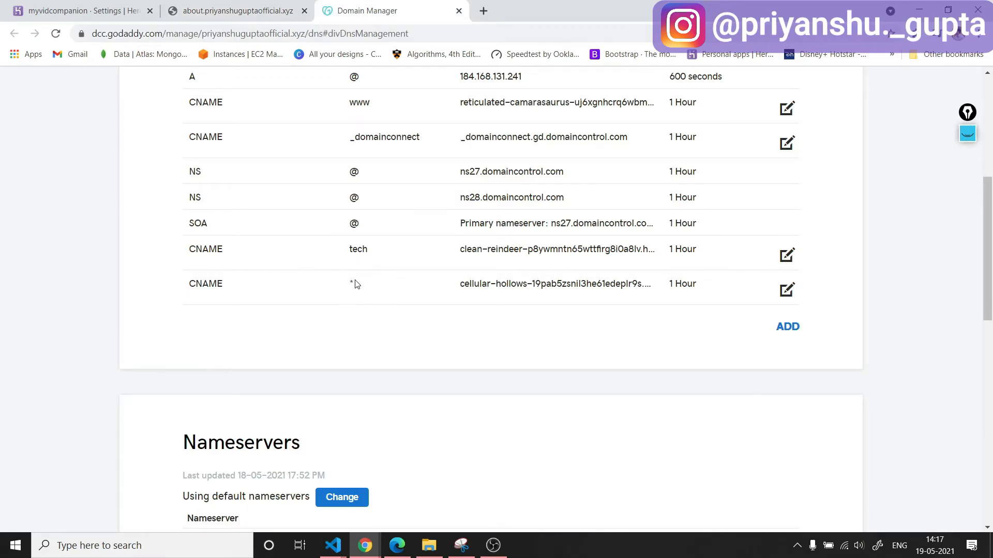
{"action": "key", "text": "ctrl+shift+Tab"}
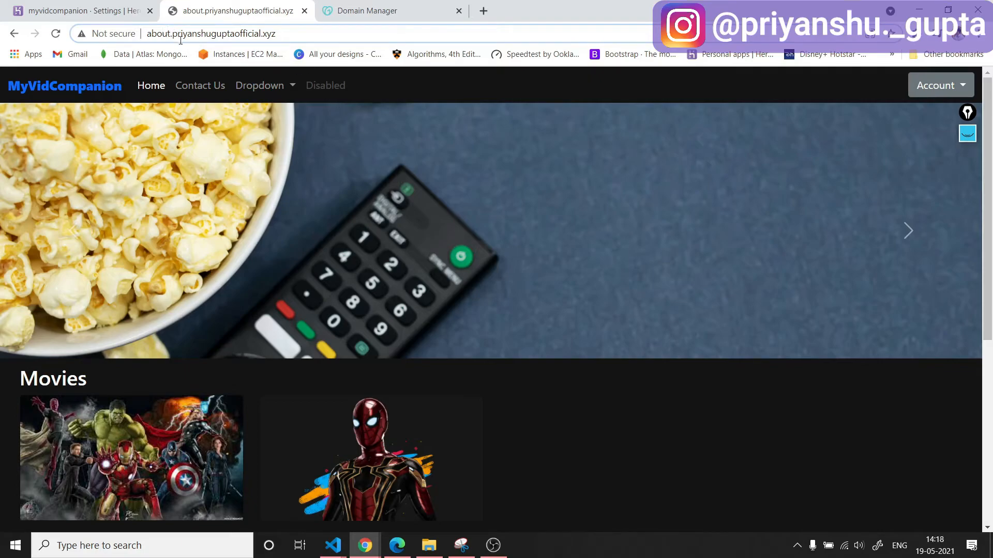
Load the custom domain's "test" subdomain in the site tab.
{"action": "key", "text": "BackSpace"}
{"action": "key", "text": "BackSpace"}
{"action": "key", "text": "BackSpace"}
{"action": "key", "text": "BackSpace"}
{"action": "key", "text": "BackSpace"}
{"action": "key", "text": "BackSpace"}
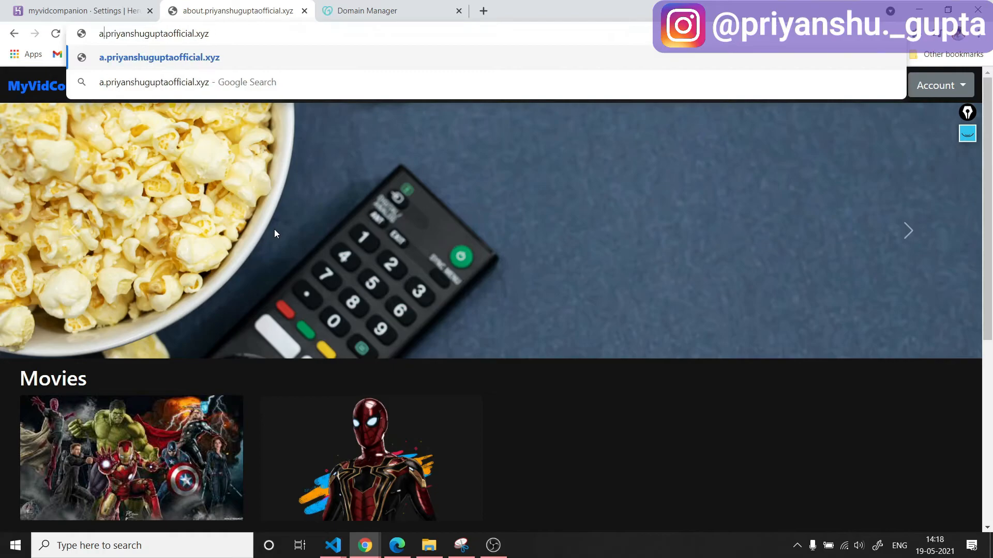
{"action": "type", "text": "t.es"}
{"action": "key", "text": "Return"}
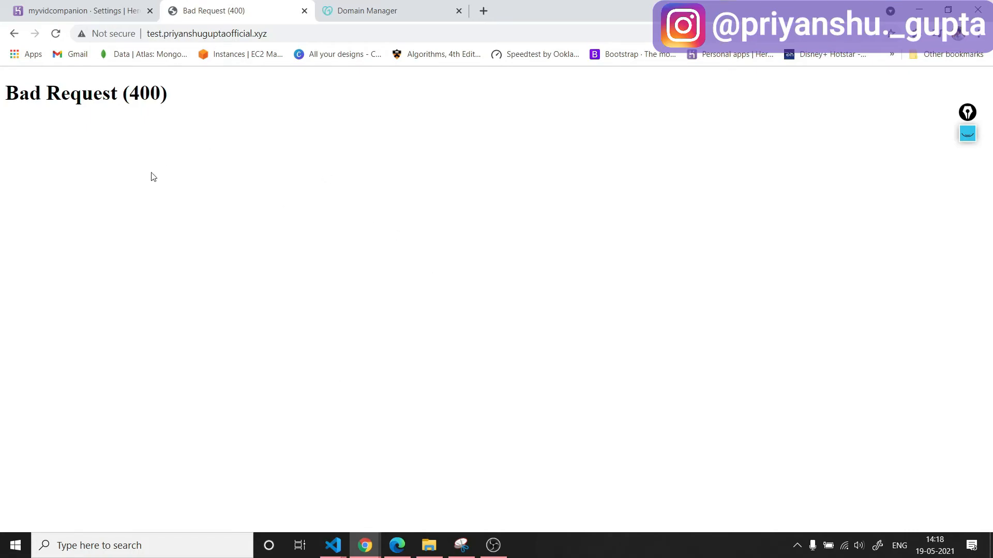
Compare the GoDaddy DNS records with Heroku's domain list and load the custom domain without a subdomain.
{"action": "left_click", "coordinate": [368, 11]}
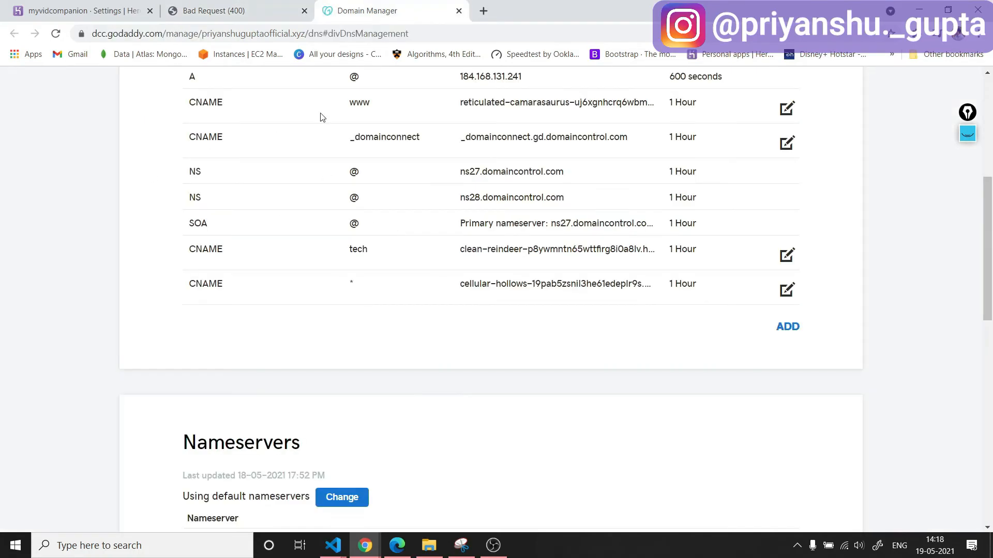
{"action": "left_click", "coordinate": [85, 12]}
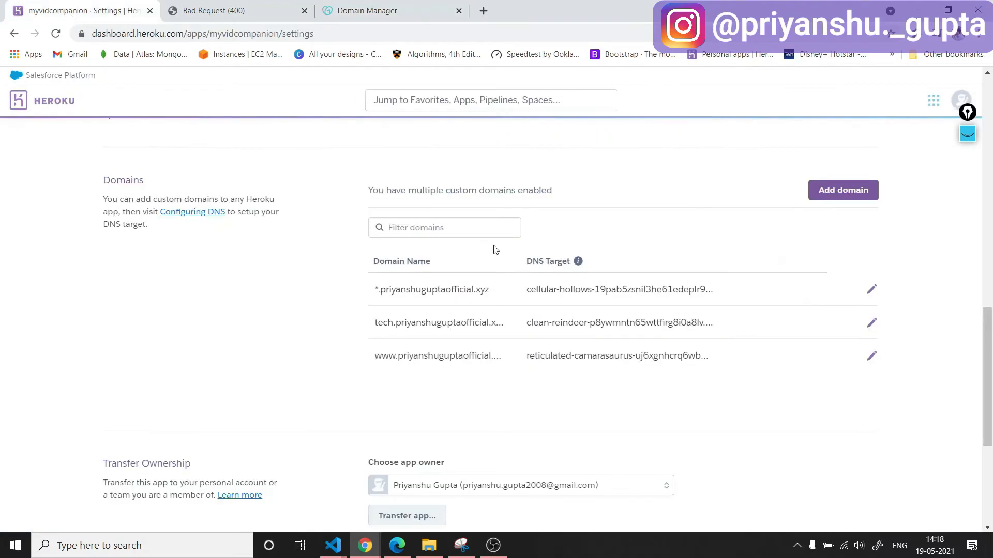
{"action": "left_click", "coordinate": [208, 13]}
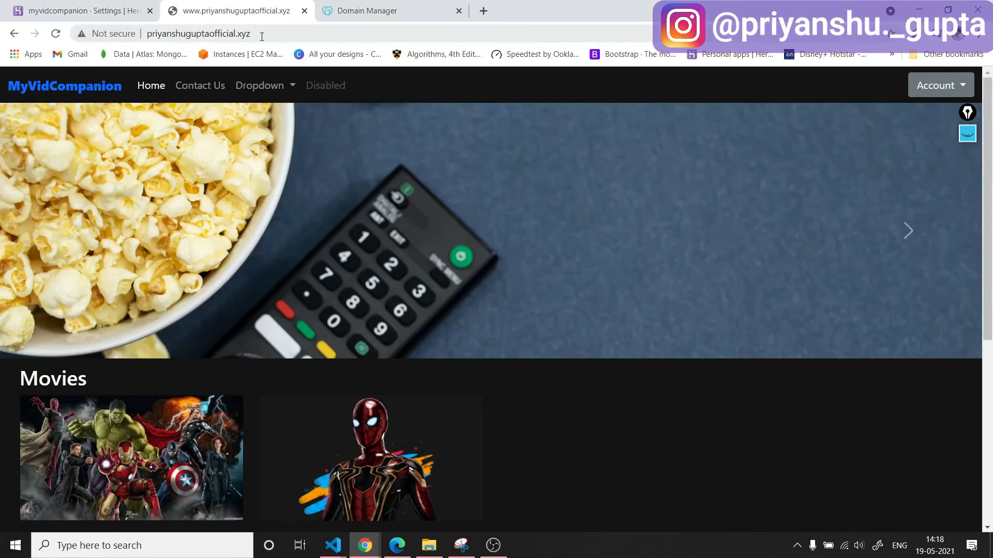
{"action": "left_click", "coordinate": [297, 37]}
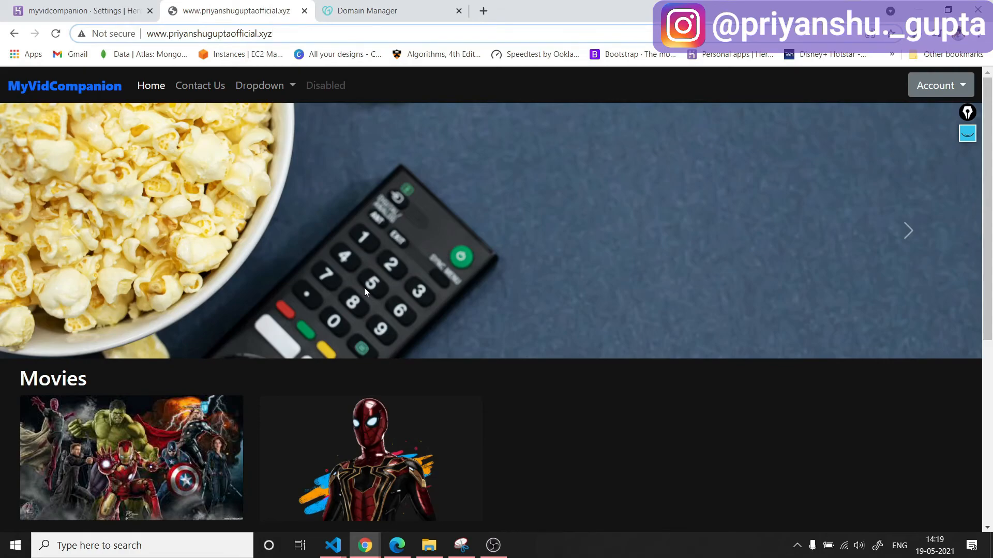
{"action": "left_click", "coordinate": [393, 11]}
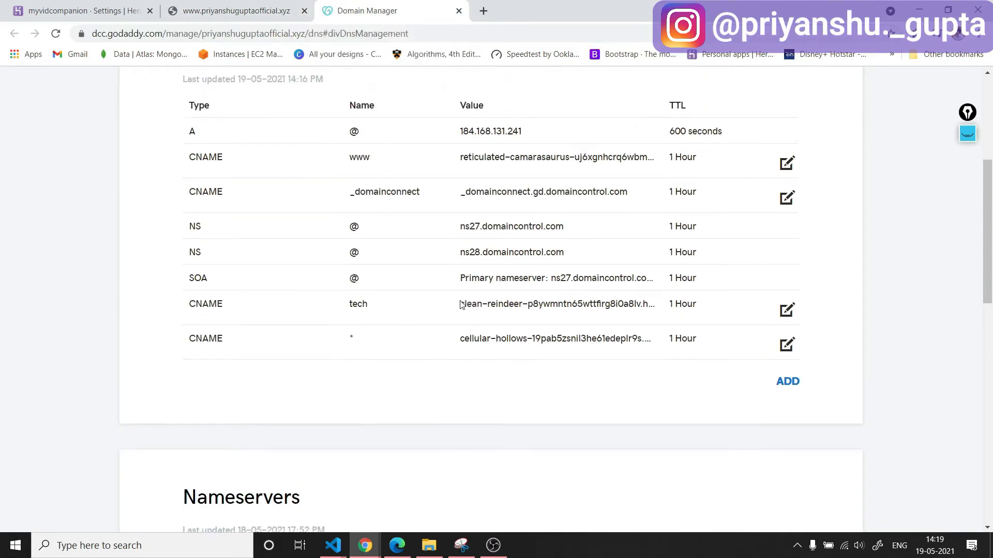
{"action": "scroll", "coordinate": [460, 304], "scroll_direction": "up", "scroll_amount": 5}
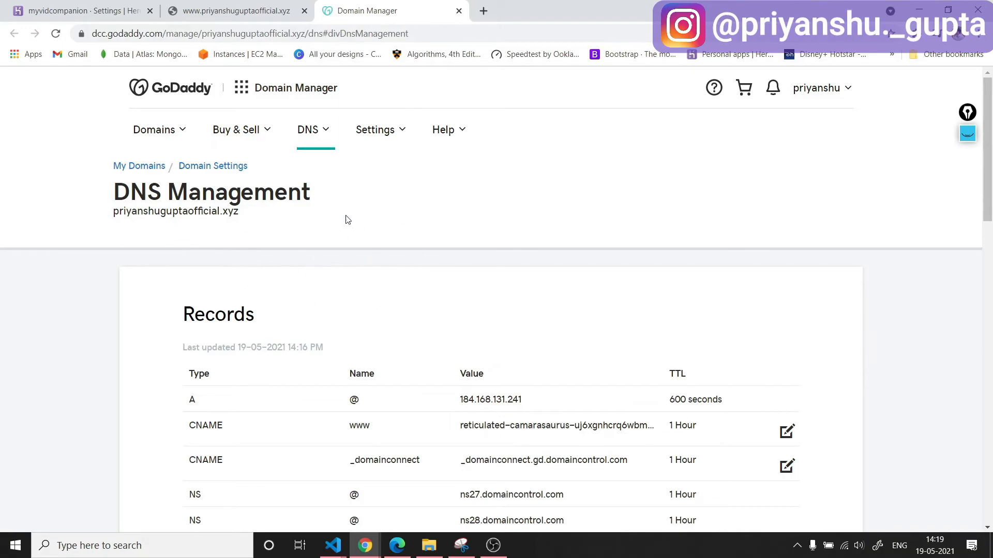
Open the Heroku app's SSL certificate configuration, view the Manual Certificate form and return to the certificate options.
{"action": "left_click", "coordinate": [66, 6]}
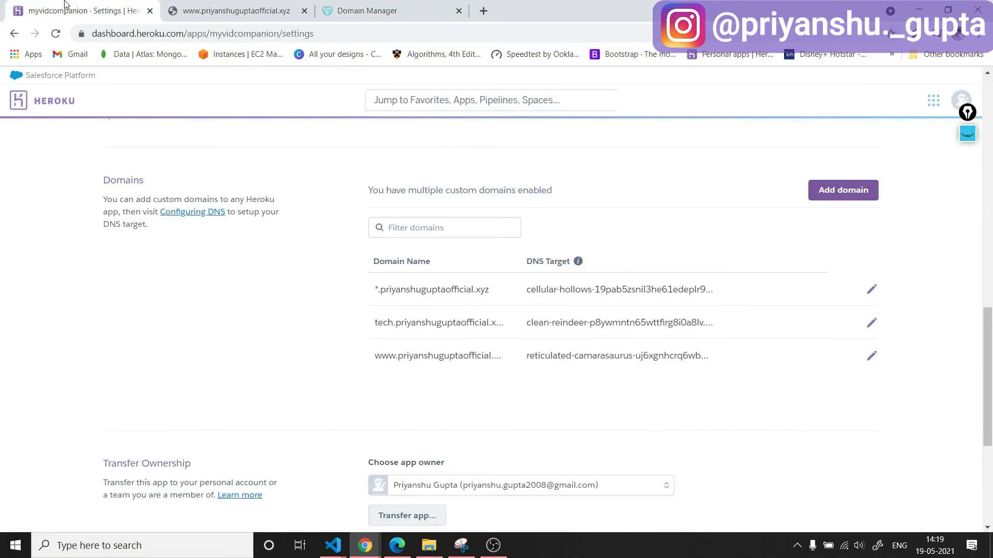
{"action": "scroll", "coordinate": [643, 336], "scroll_direction": "up", "scroll_amount": 2}
{"action": "scroll", "coordinate": [653, 341], "scroll_direction": "down", "scroll_amount": 3}
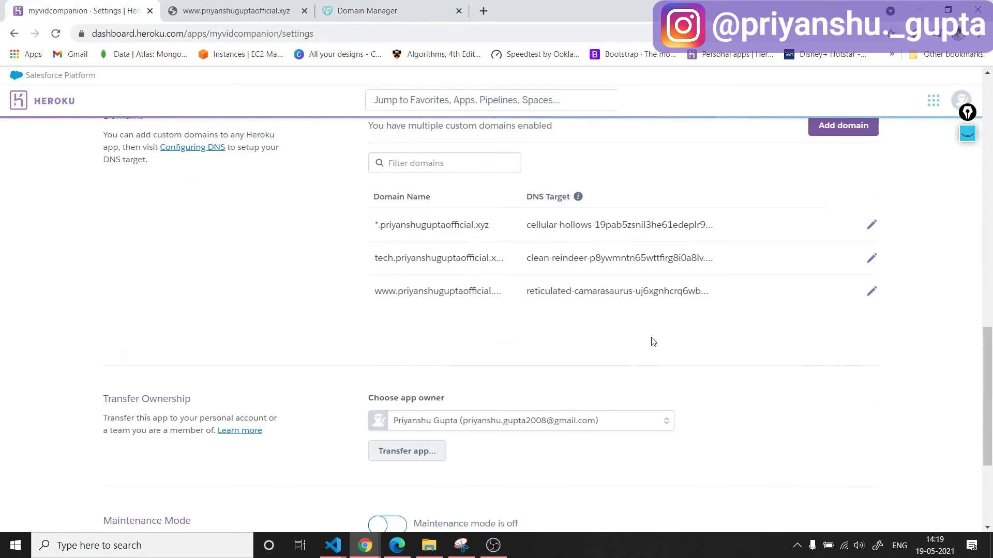
{"action": "scroll", "coordinate": [651, 340], "scroll_direction": "up", "scroll_amount": 6}
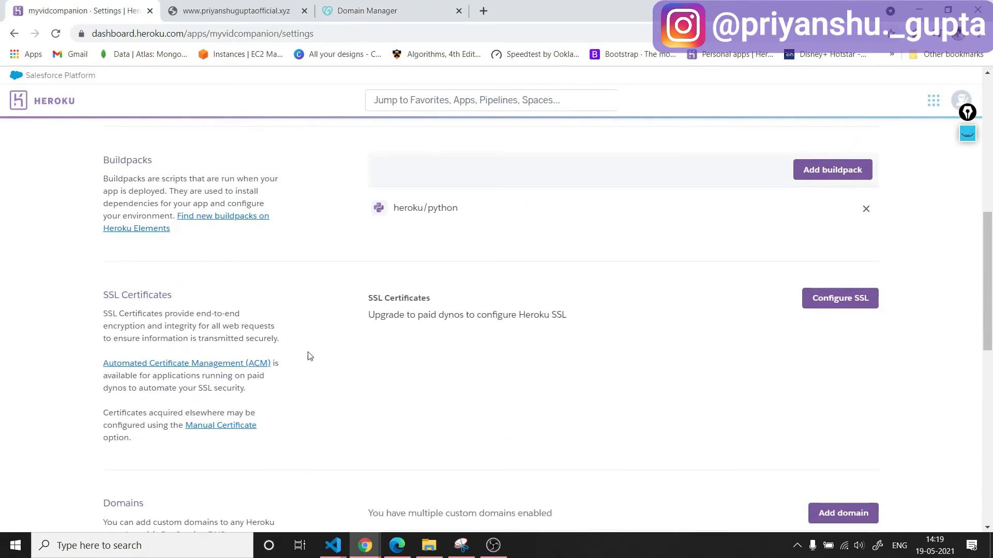
{"action": "left_click", "coordinate": [845, 302]}
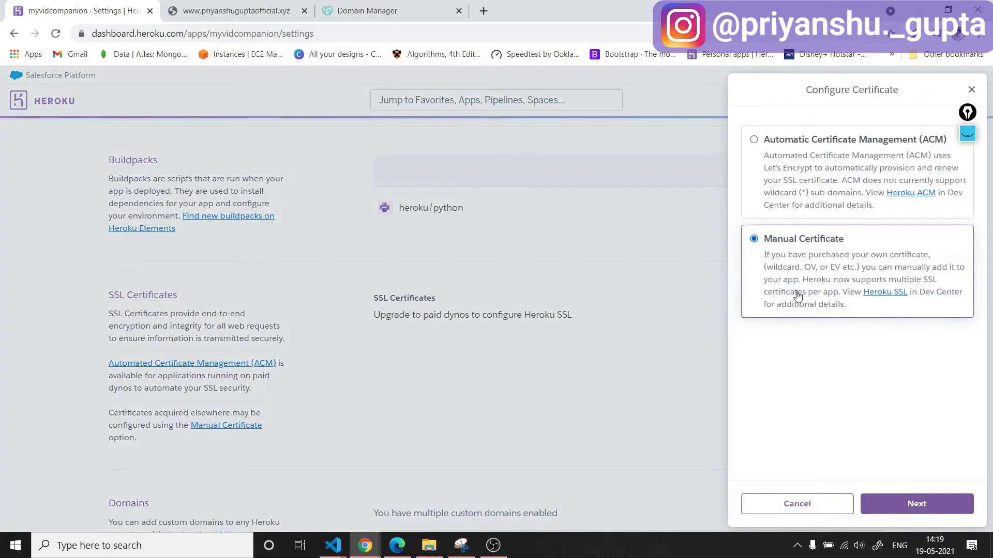
{"action": "left_click", "coordinate": [916, 506]}
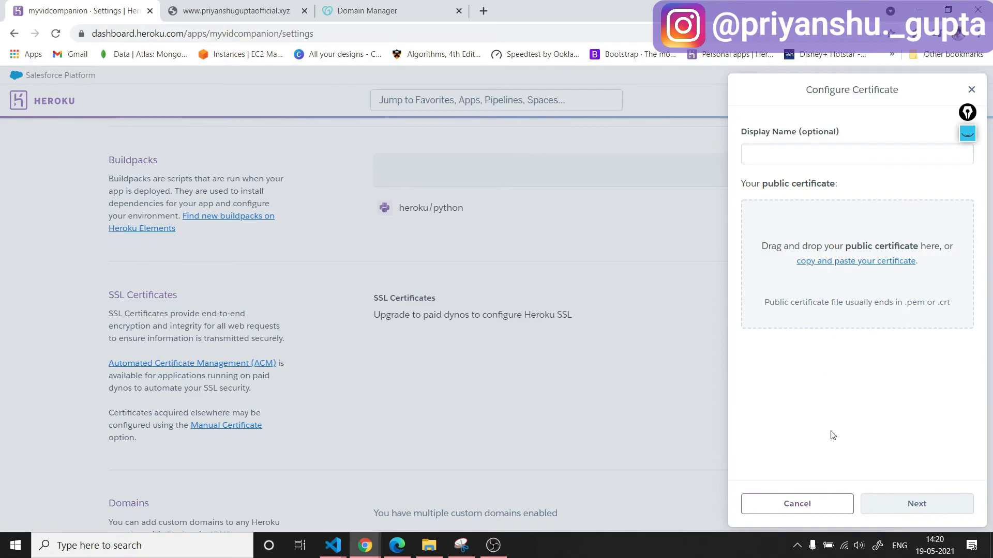
{"action": "left_click", "coordinate": [816, 507]}
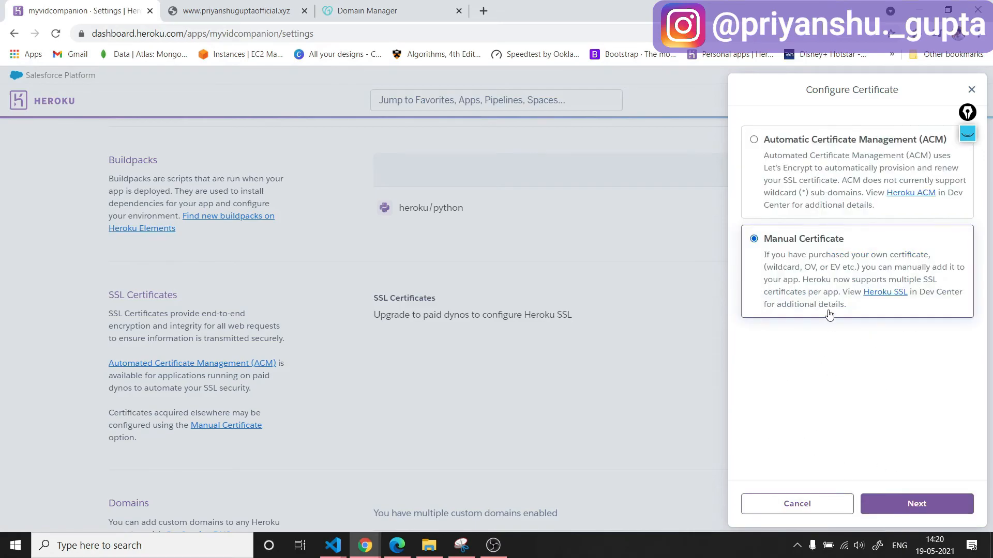
Try to enable Automatic Certificate Management (ACM) for the Heroku app and close the certificate configuration.
{"action": "left_click", "coordinate": [760, 156]}
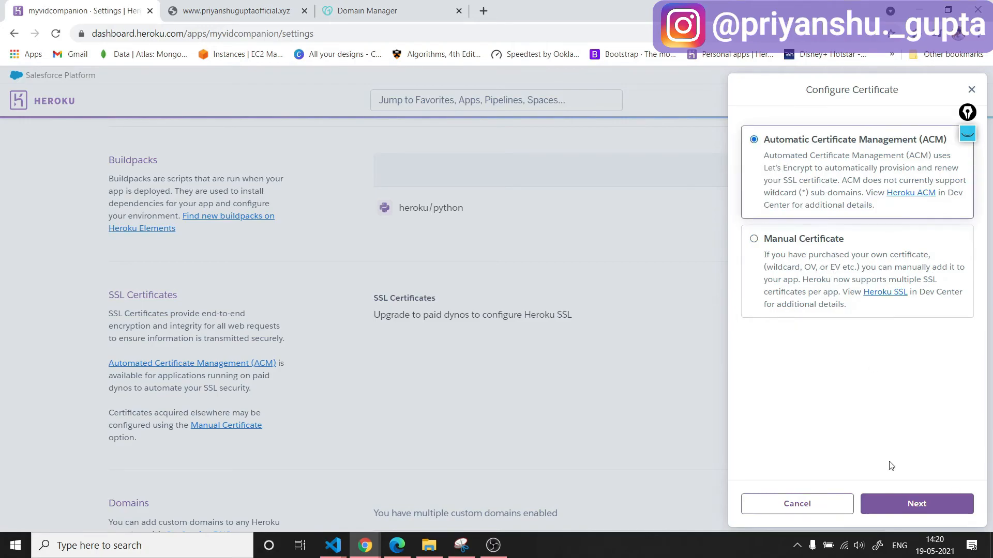
{"action": "left_click", "coordinate": [912, 504]}
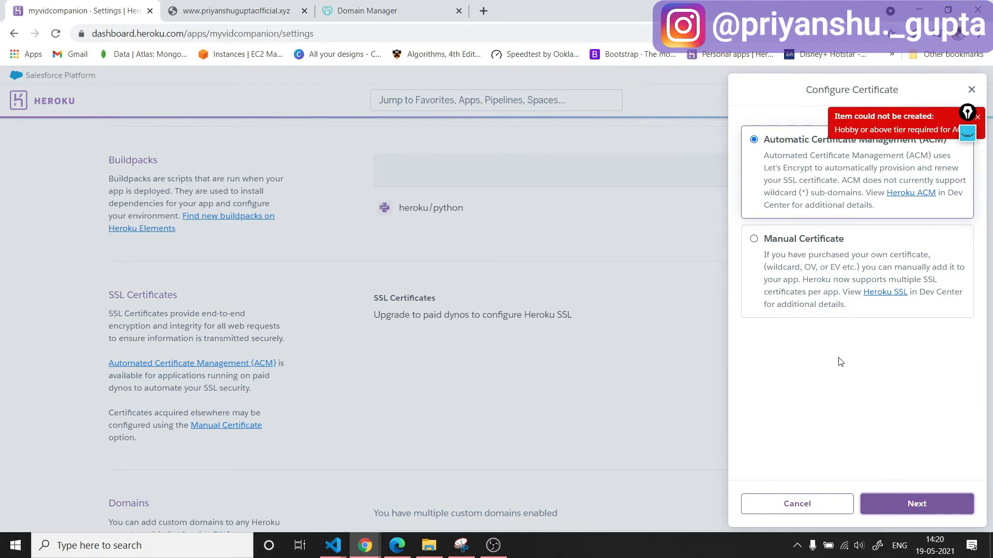
{"action": "left_click_drag", "start_coordinate": [967, 115], "coordinate": [975, 191]}
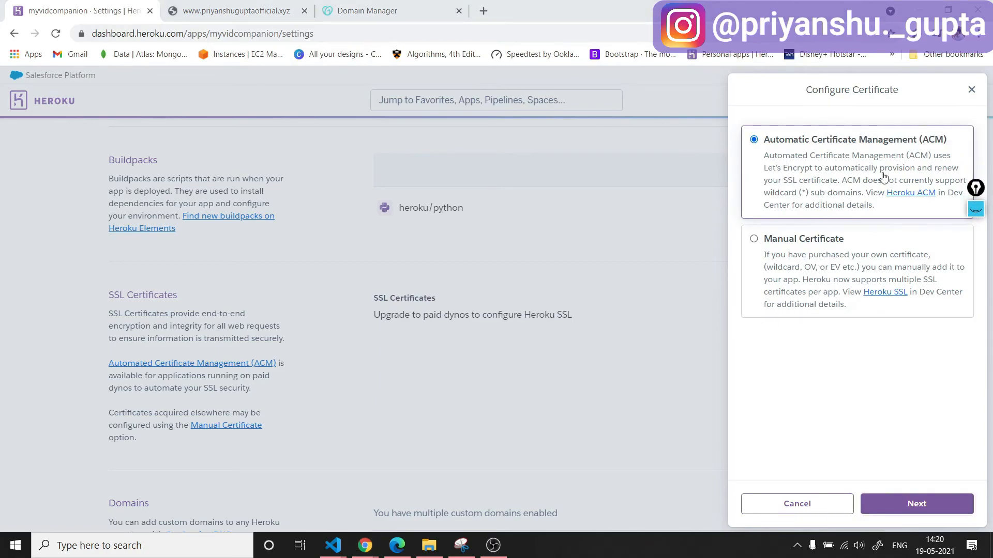
{"action": "left_click", "coordinate": [971, 90]}
Examine the available dyno types and their prices in the Heroku app's resources.
{"action": "scroll", "coordinate": [495, 344], "scroll_direction": "up", "scroll_amount": 10}
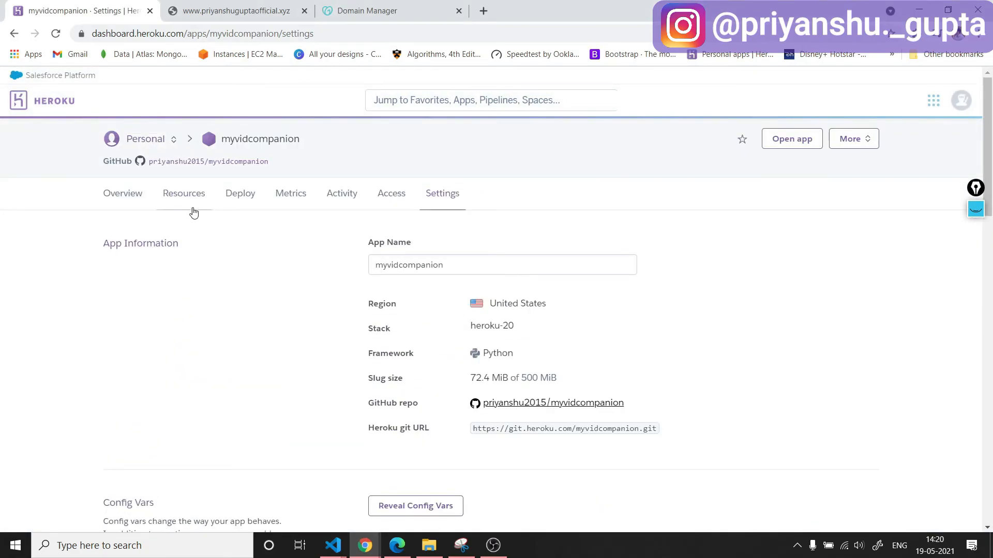
{"action": "left_click", "coordinate": [122, 202]}
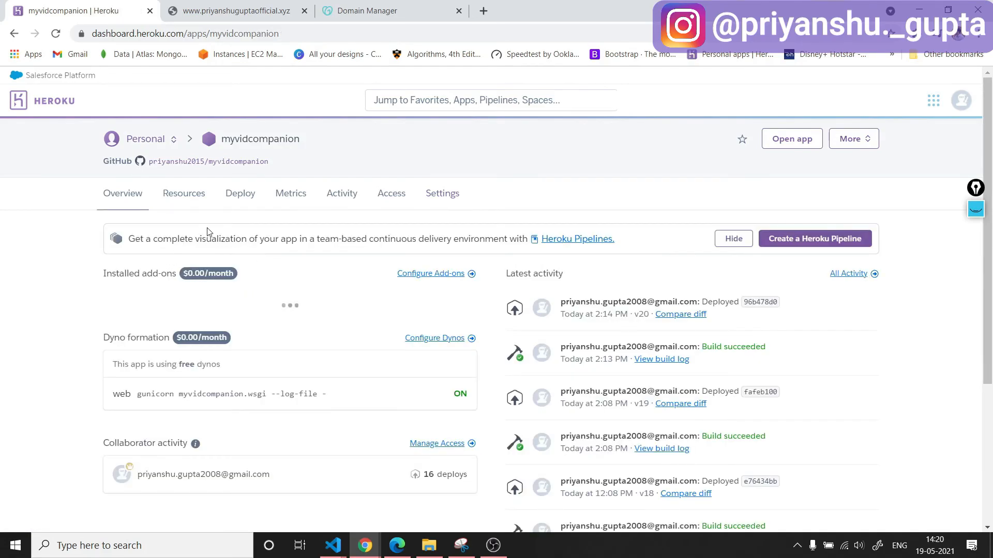
{"action": "left_click", "coordinate": [176, 201]}
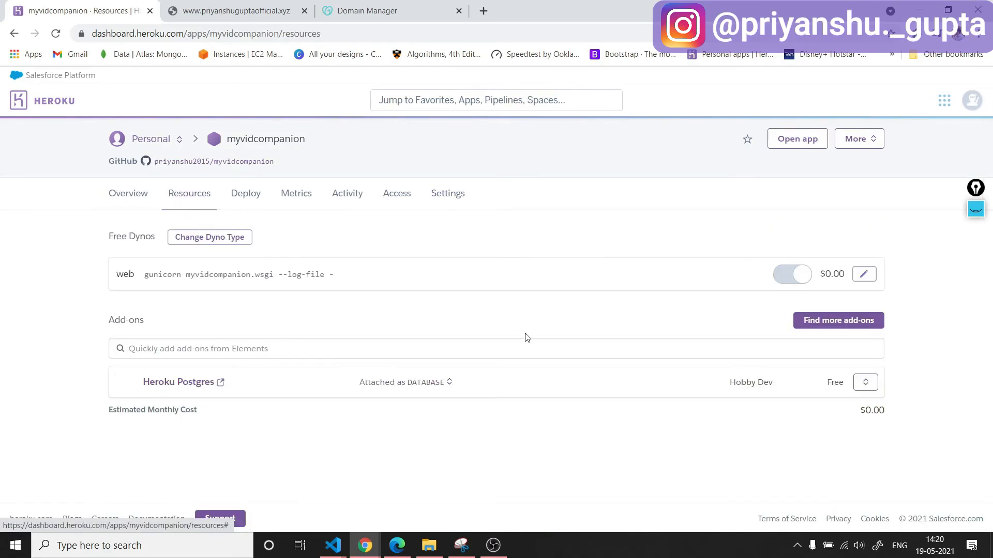
{"action": "left_click", "coordinate": [865, 276]}
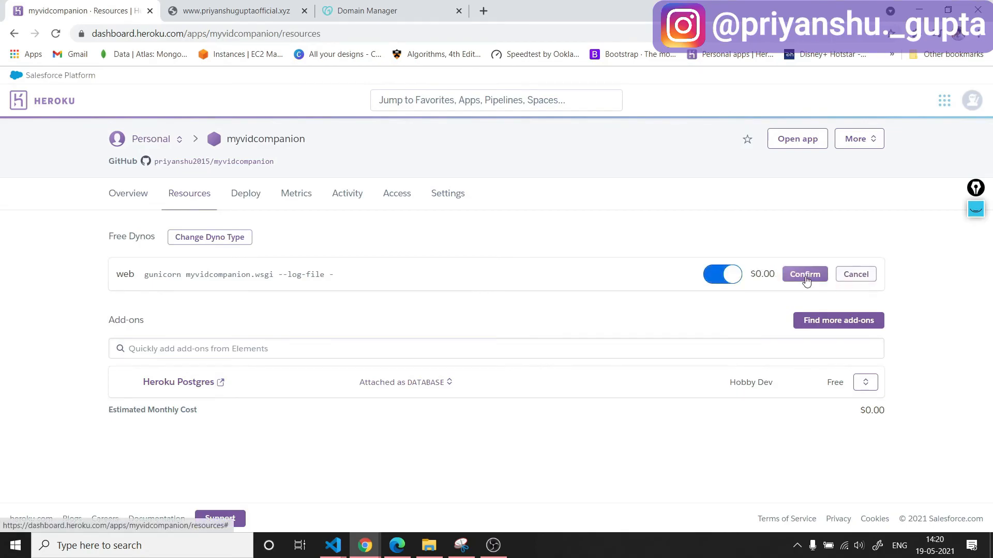
{"action": "left_click", "coordinate": [222, 237]}
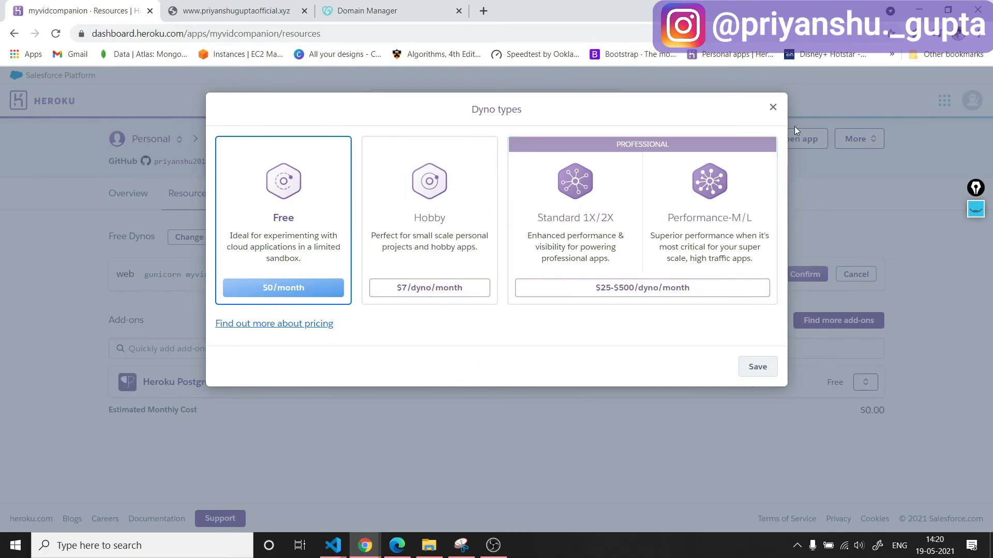
{"action": "left_click", "coordinate": [773, 107]}
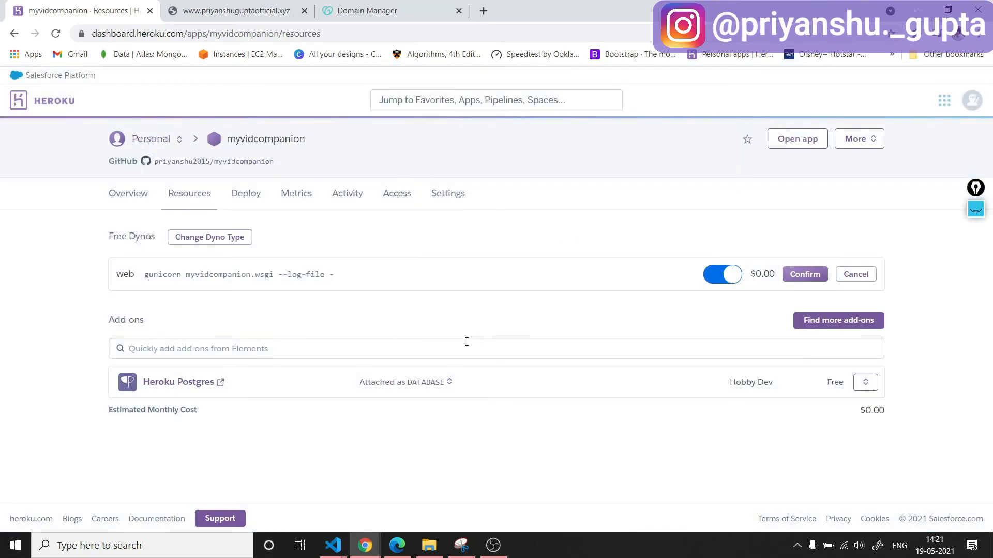
{"action": "left_click", "coordinate": [377, 11]}
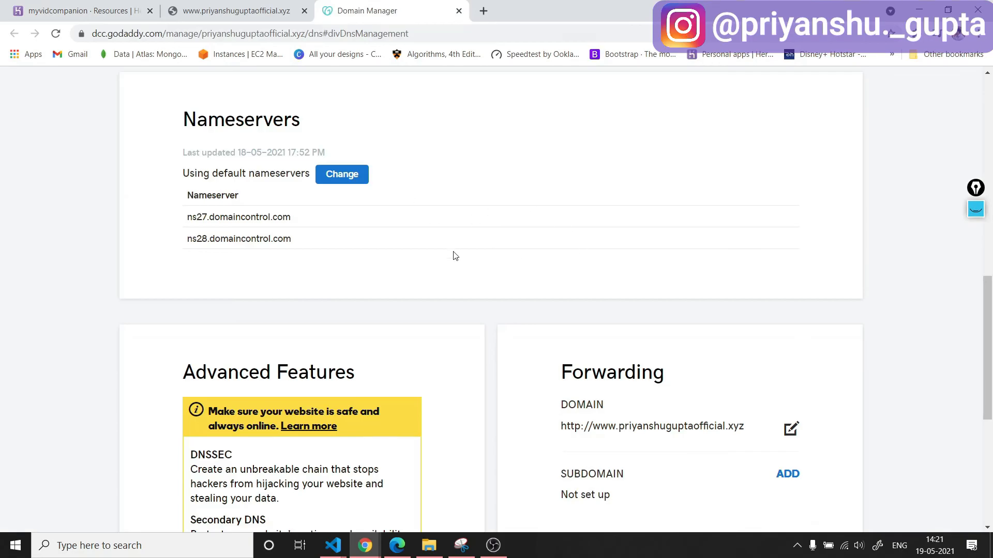
{"action": "scroll", "coordinate": [553, 272], "scroll_direction": "down", "scroll_amount": 6}
{"action": "scroll", "coordinate": [693, 258], "scroll_direction": "up", "scroll_amount": 3}
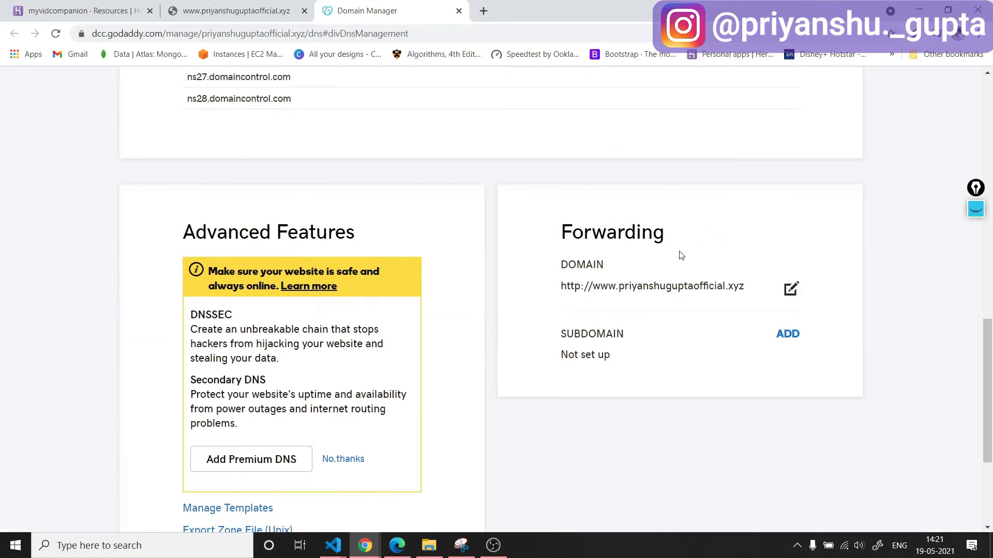
{"action": "left_click", "coordinate": [787, 292]}
{"action": "left_click", "coordinate": [625, 328]}
{"action": "left_click", "coordinate": [676, 247]}
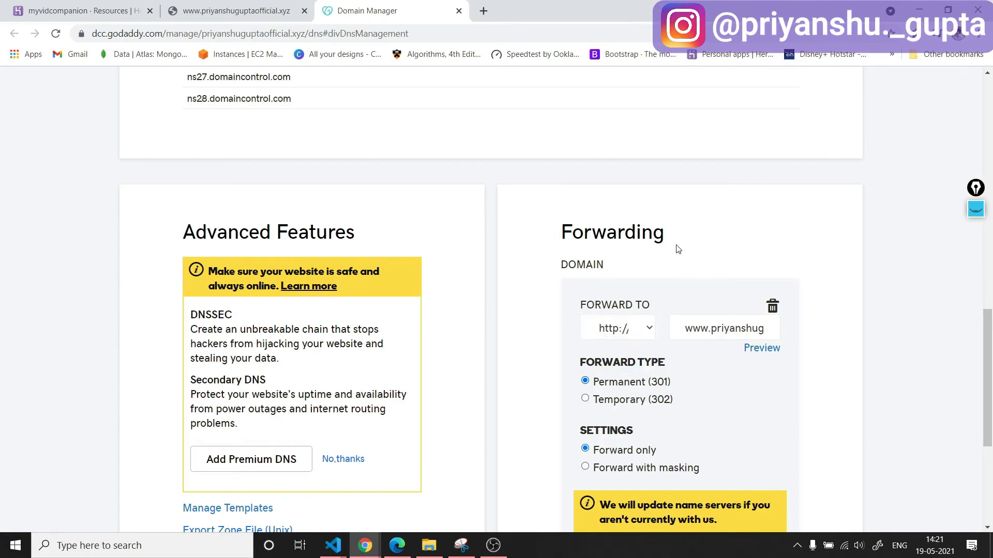
{"action": "left_click", "coordinate": [633, 329]}
{"action": "left_click", "coordinate": [642, 294]}
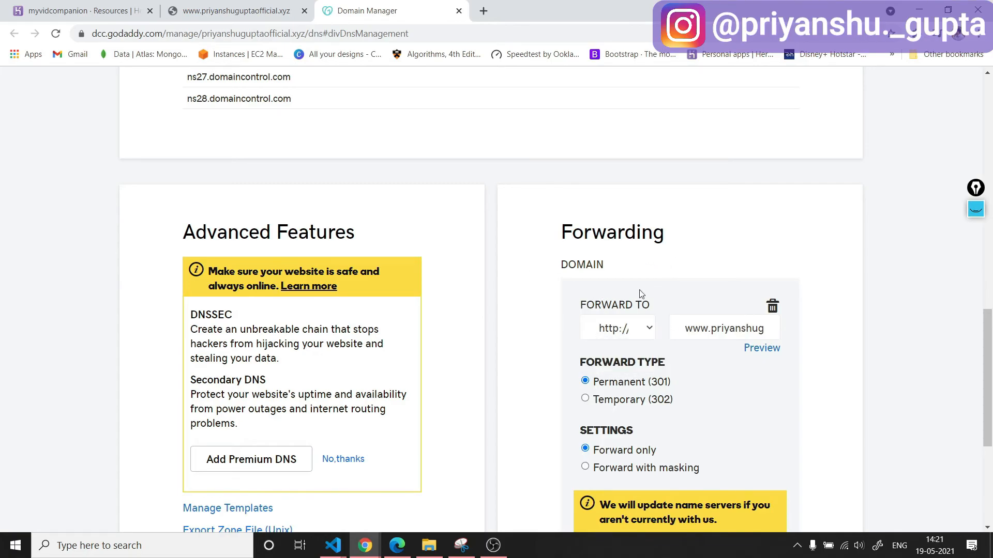
{"action": "left_click", "coordinate": [640, 336]}
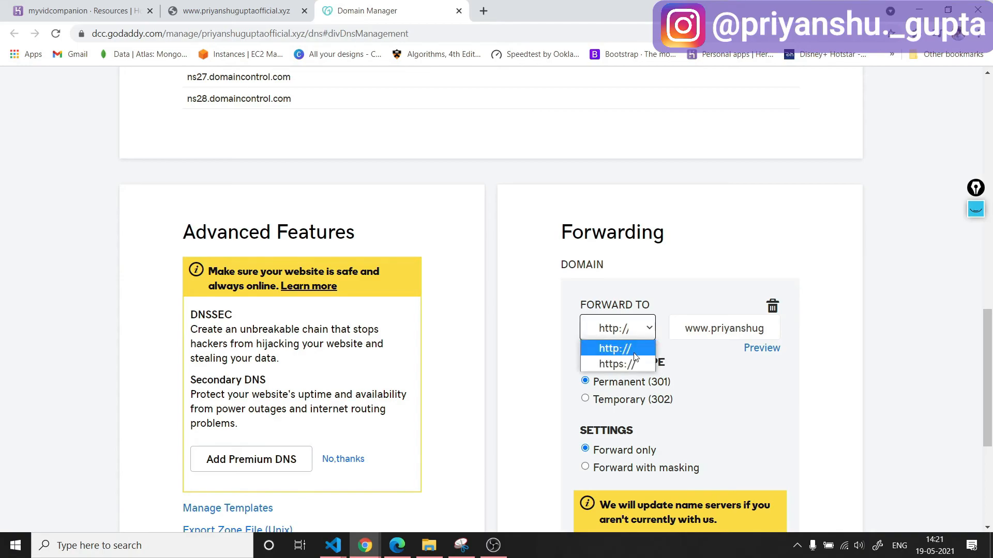
{"action": "left_click", "coordinate": [654, 283]}
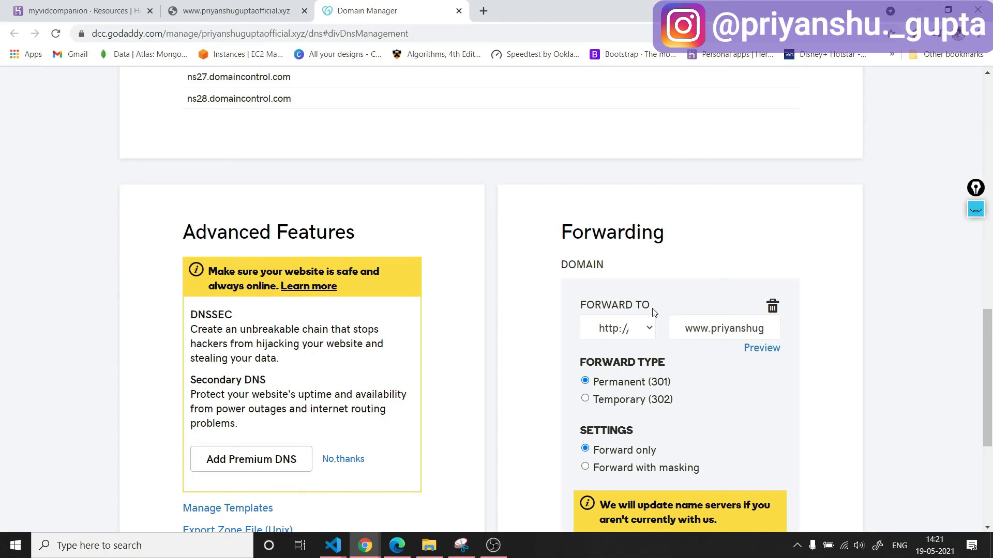
{"action": "left_click", "coordinate": [75, 10]}
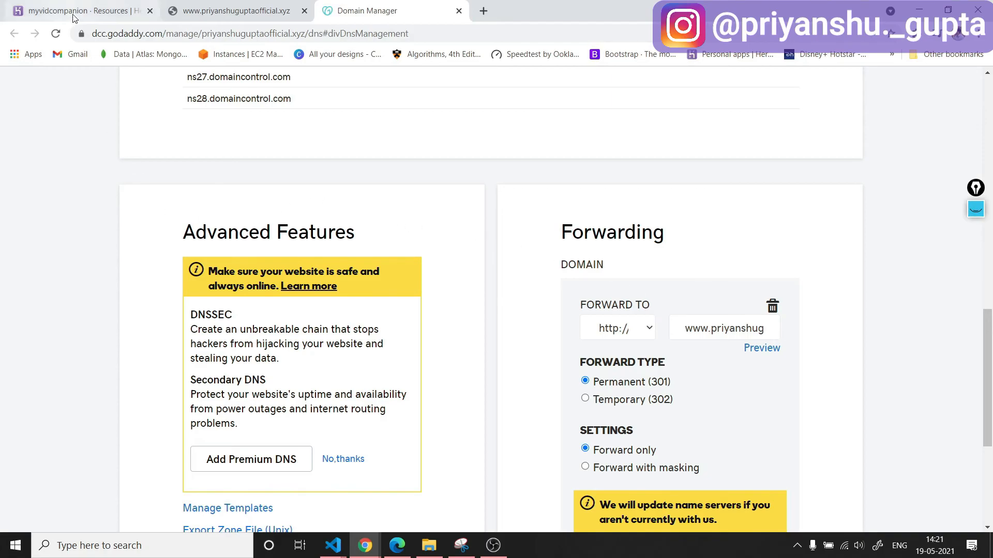